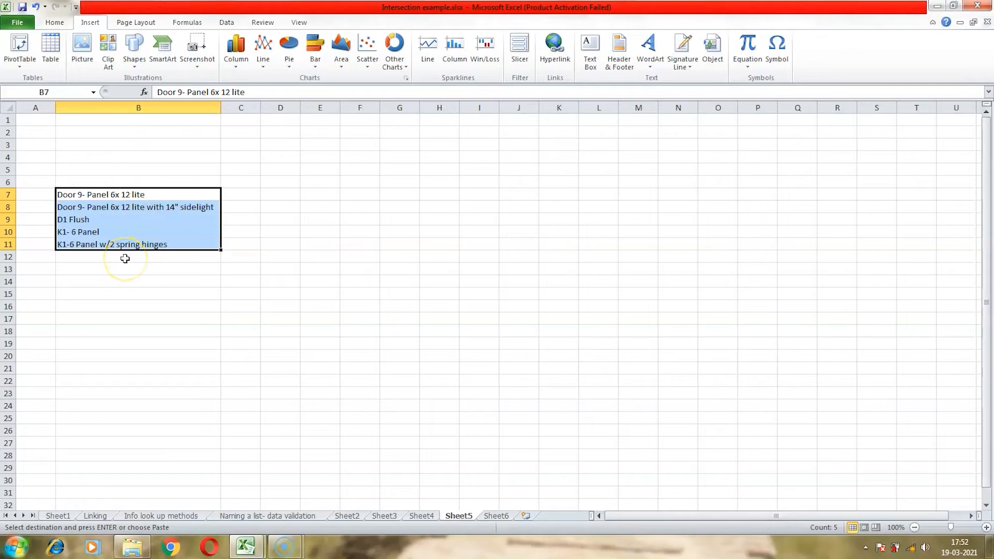
- Add the entry "D1 Panel" to the door list in B12
left_click(124, 255)
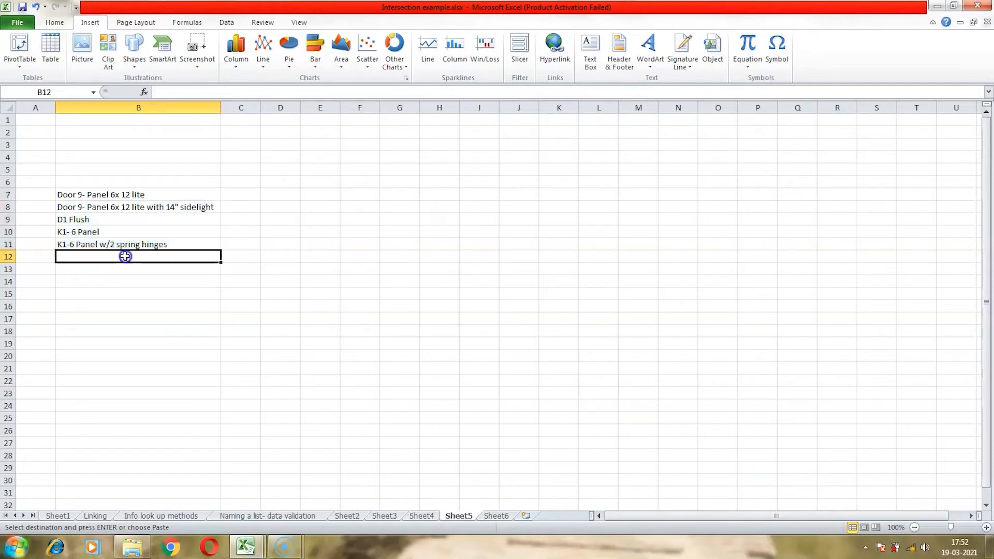
type("D1 ")
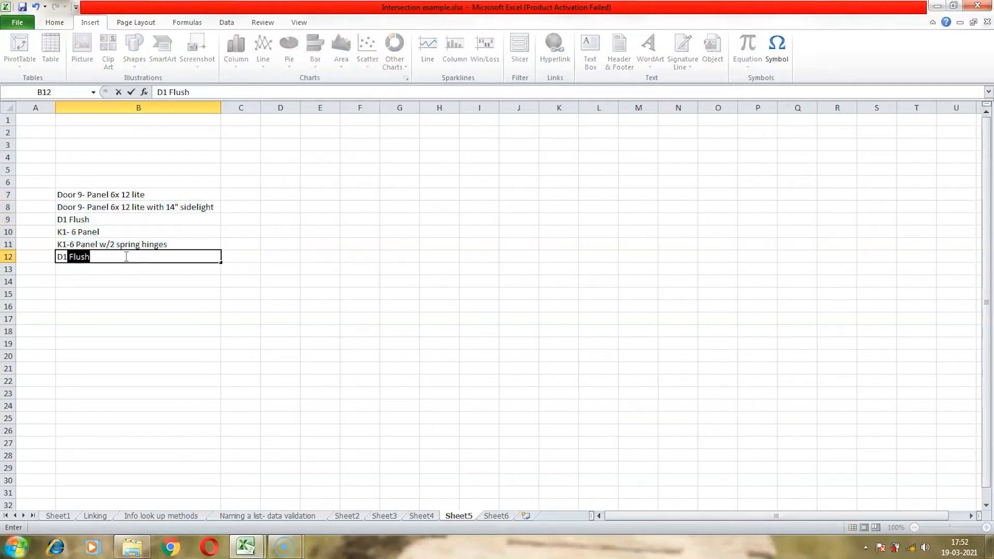
type("Panel")
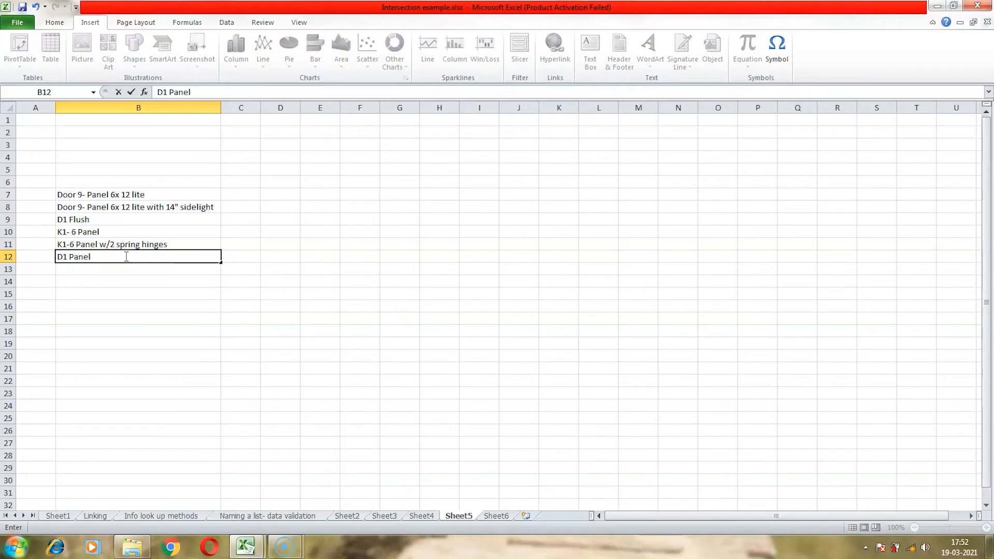
key("Return")
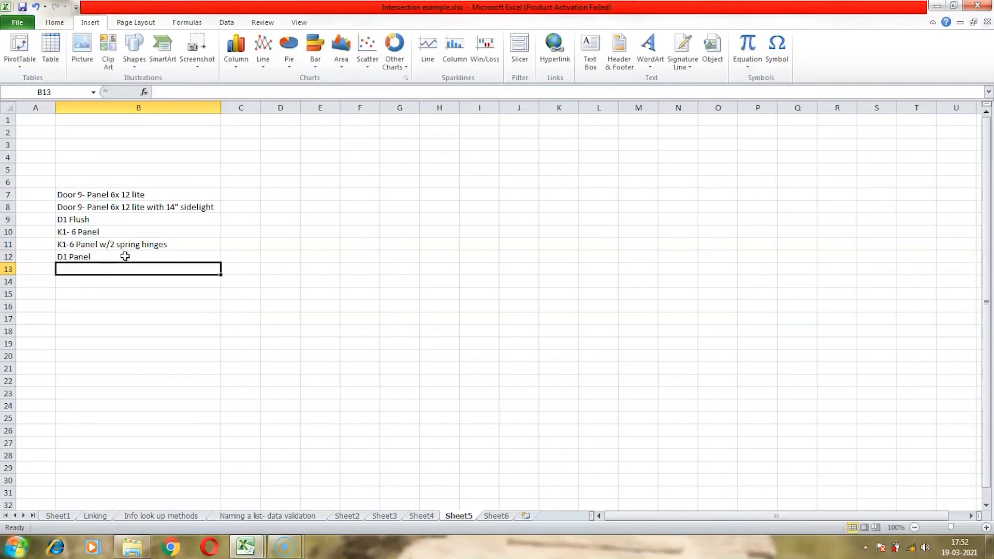
- Name the door list range B7:B12 as ExtDoorList
left_click_drag(115, 196, 126, 253)
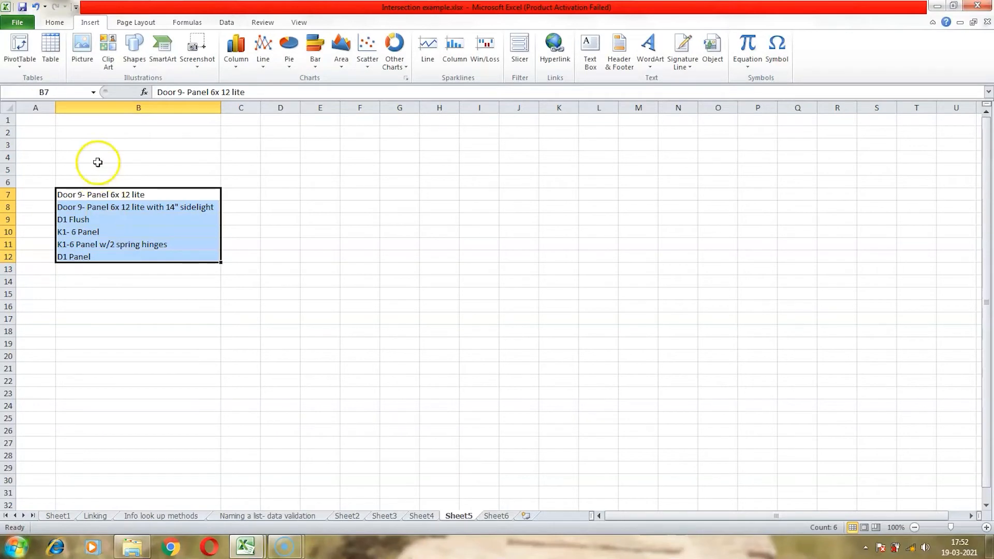
left_click(67, 91)
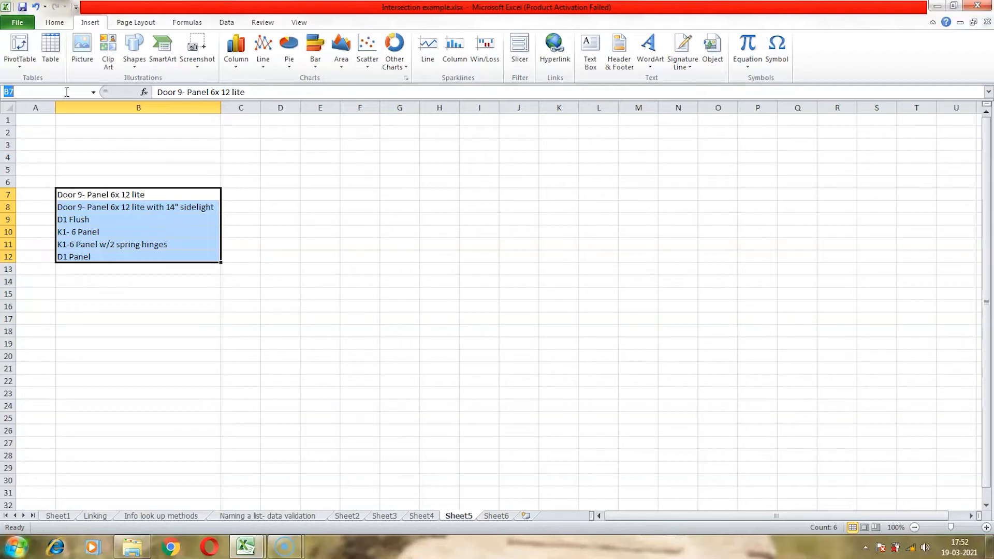
type("ExtDoorList")
key("Return")
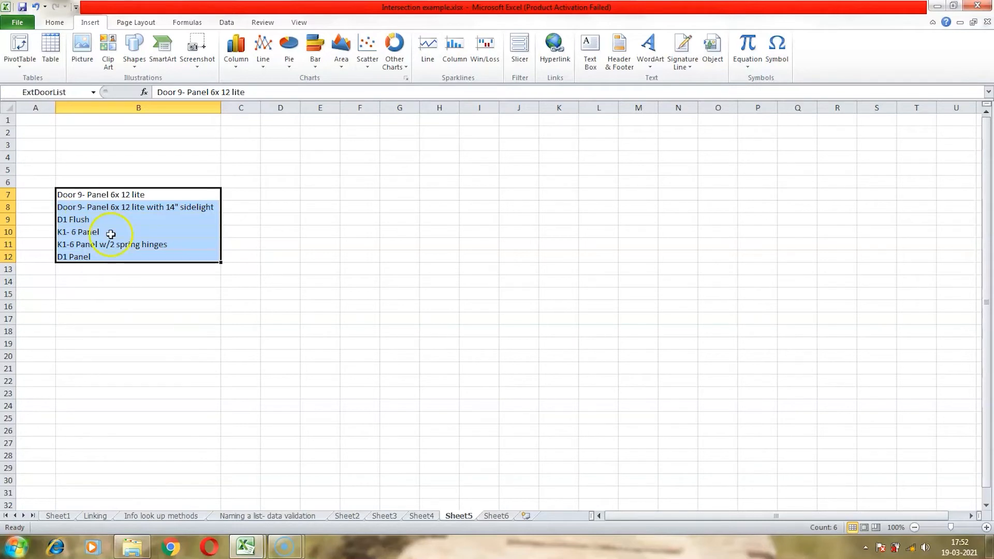
left_click(116, 196)
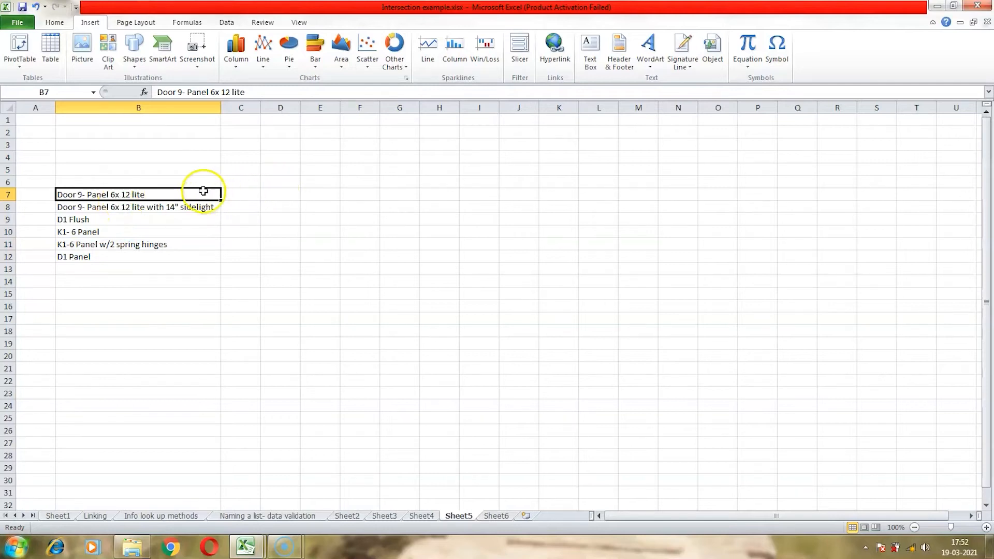
- Select the ExtDoorList named range from the name list to check which cells it covers
left_click(559, 169)
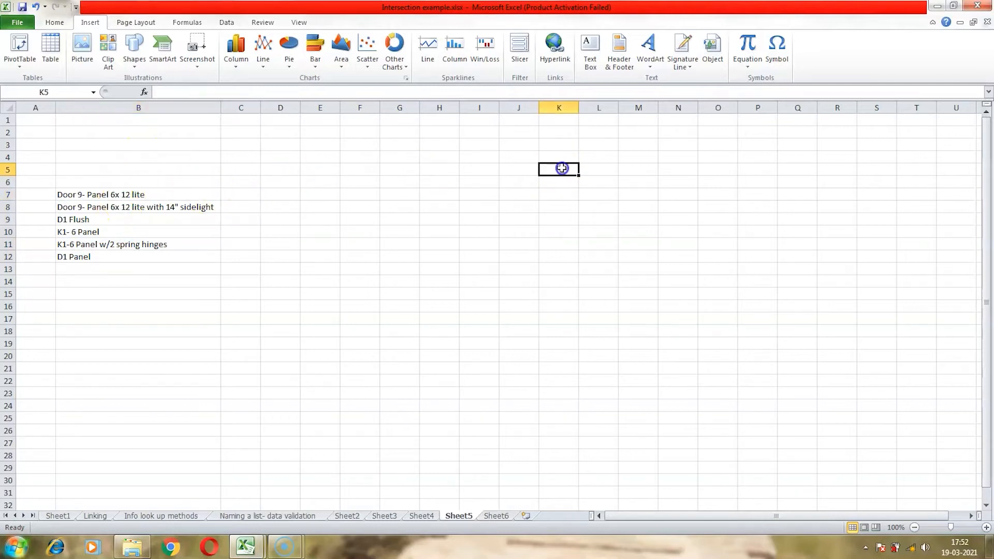
left_click(93, 92)
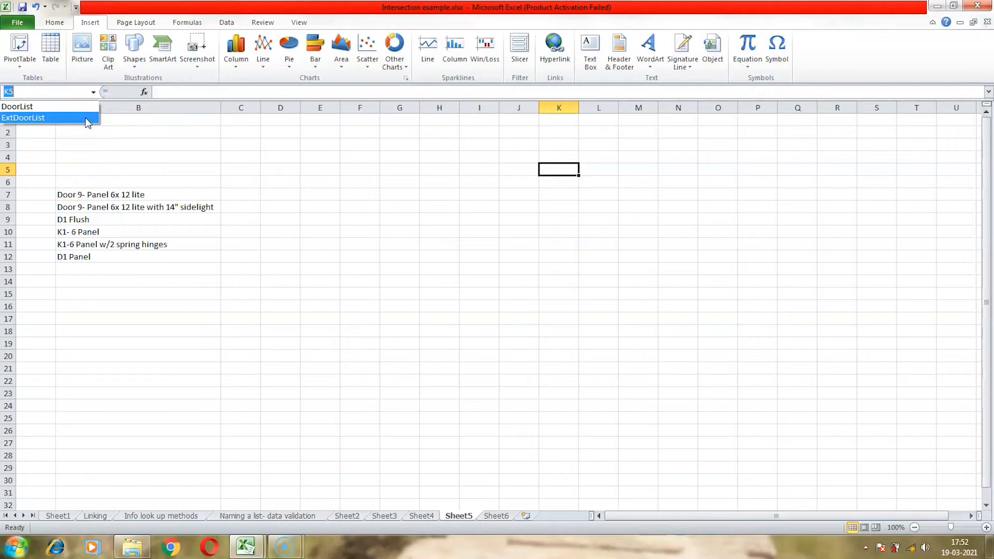
left_click(87, 116)
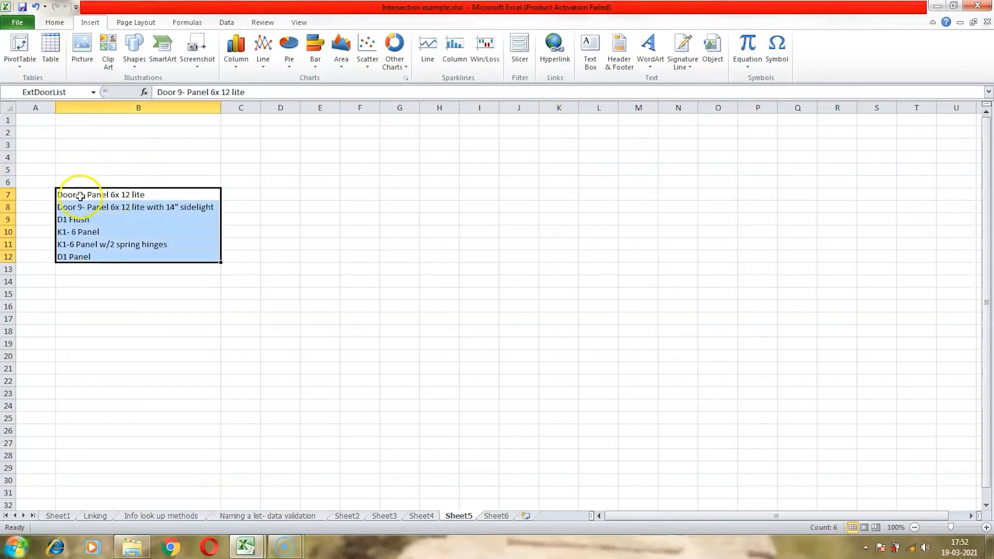
left_click(231, 195)
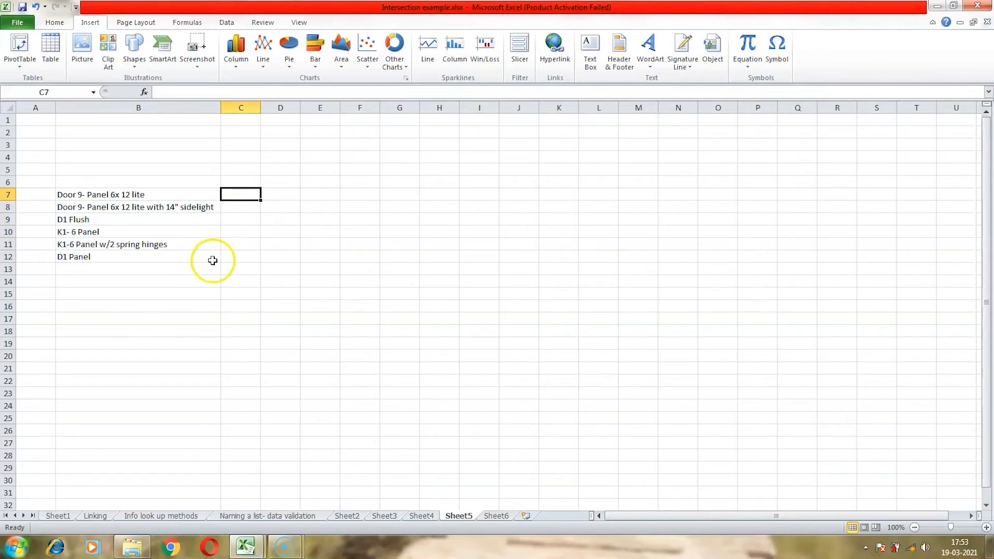
- Switch to Sheet6 and widen column C
left_click(206, 293)
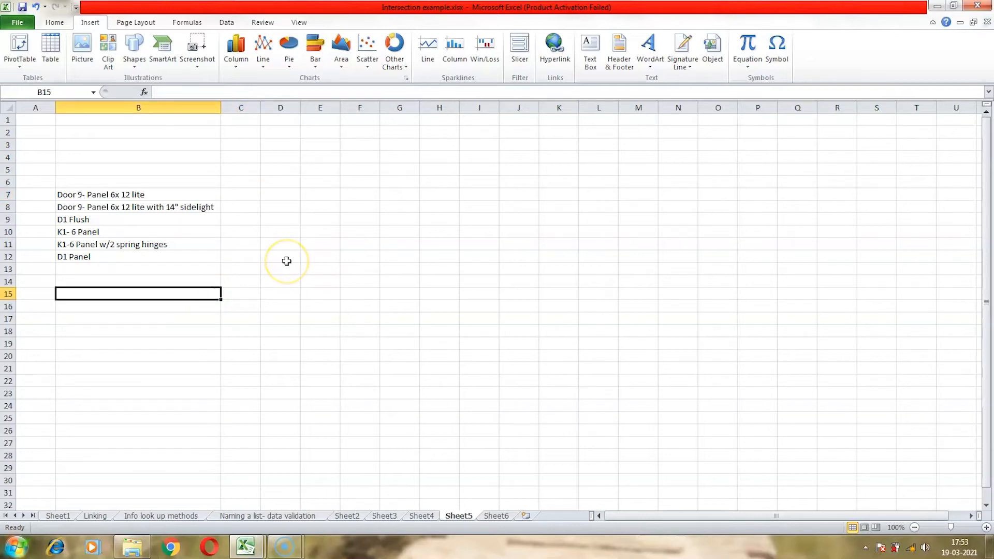
left_click(497, 516)
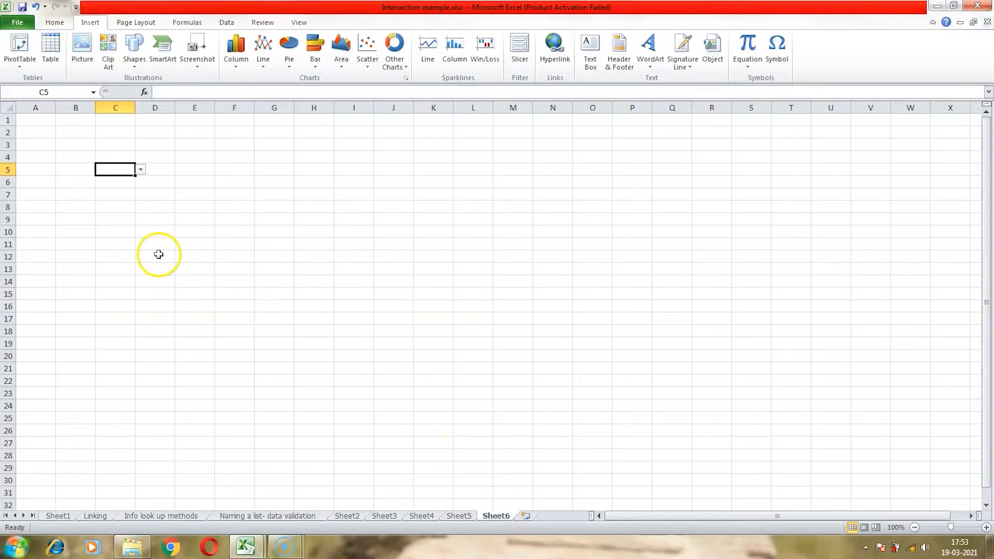
left_click(155, 217)
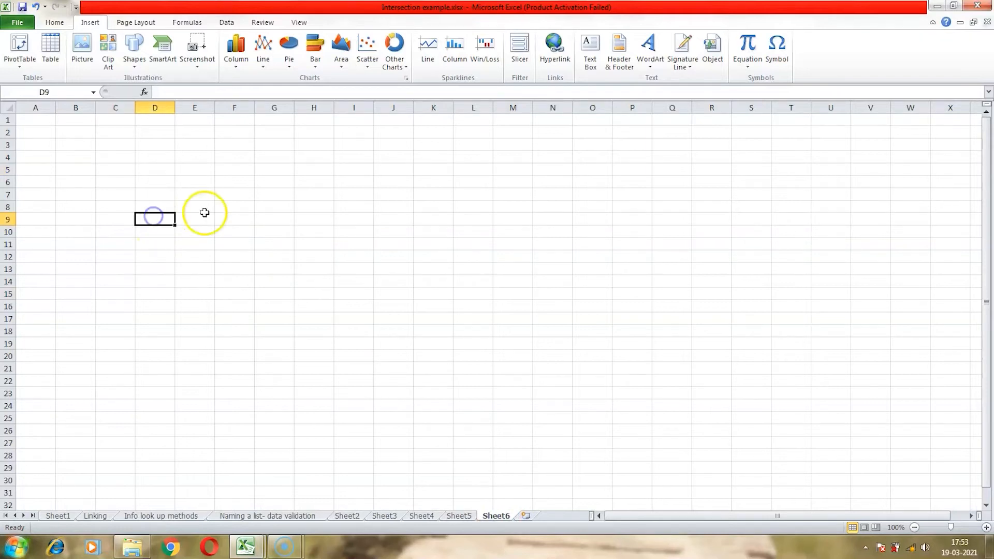
left_click(118, 231)
left_click_drag(135, 108, 233, 113)
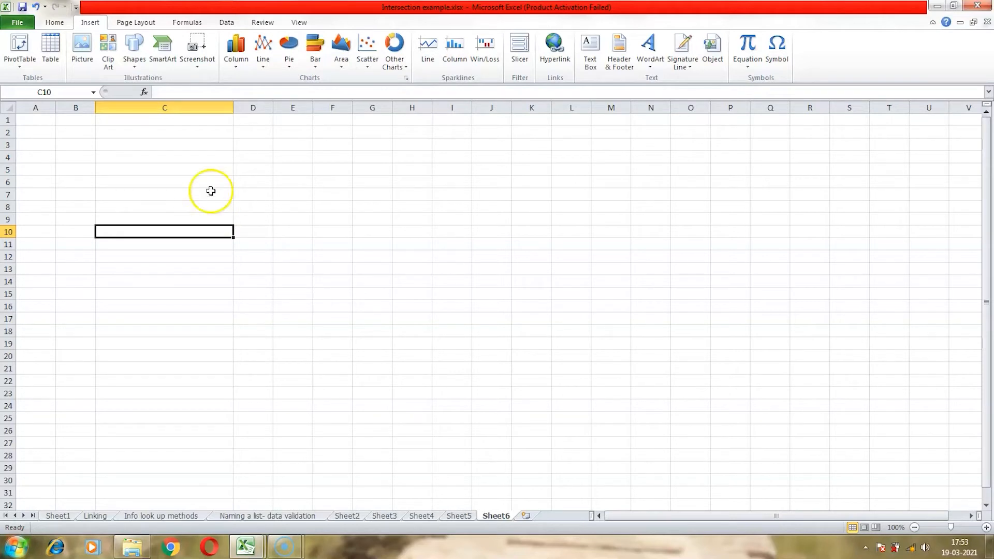
- Apply List data validation to C10 with the source =ExtDoorList
left_click(225, 24)
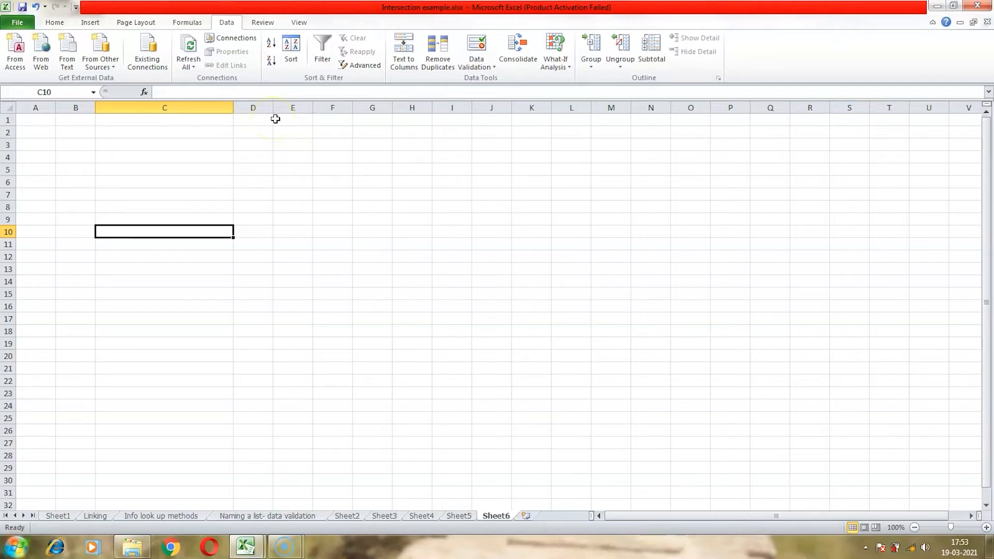
left_click(473, 63)
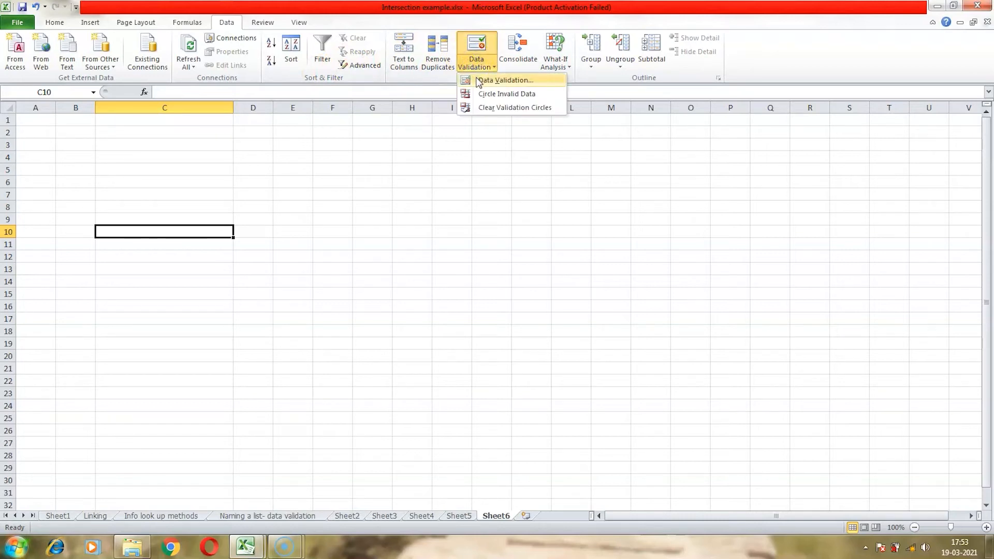
left_click(477, 81)
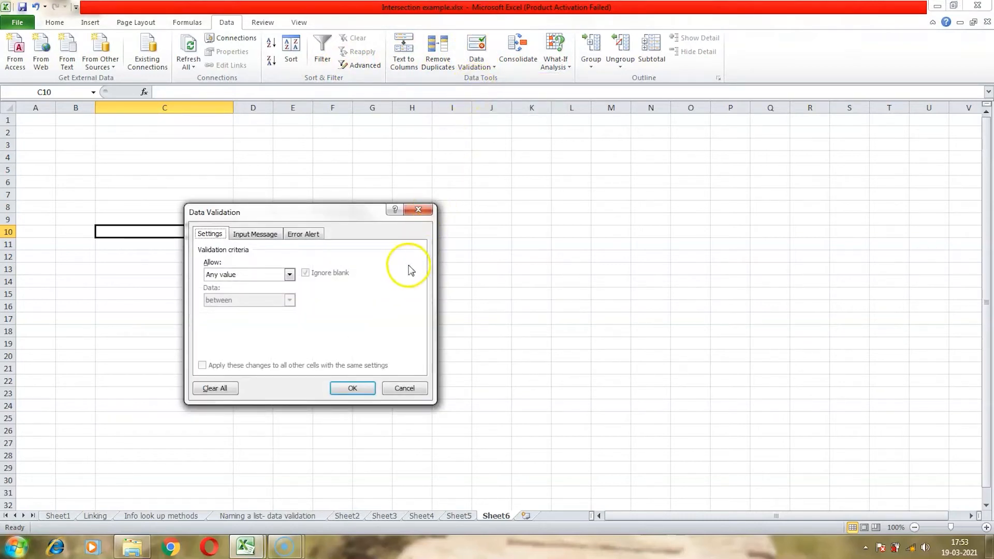
left_click(290, 275)
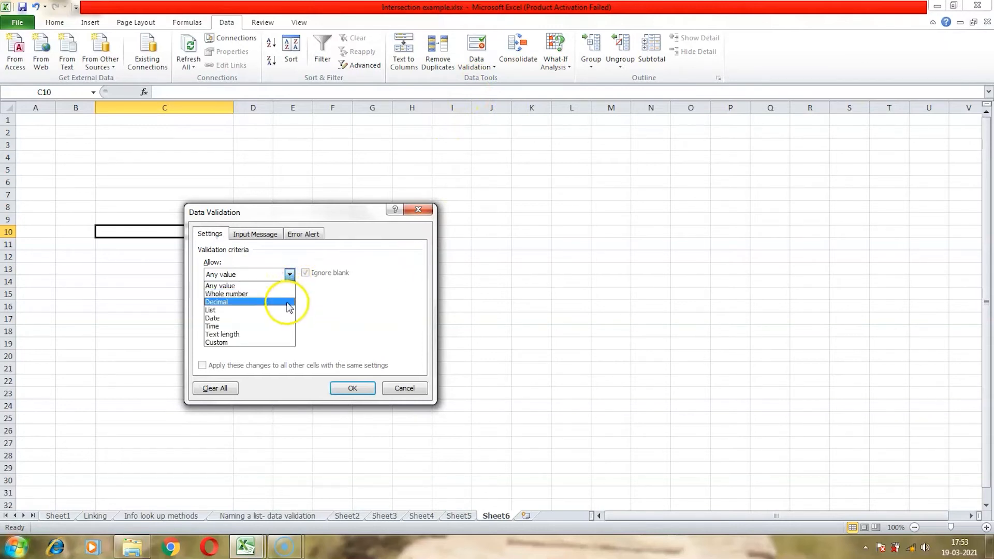
left_click(288, 310)
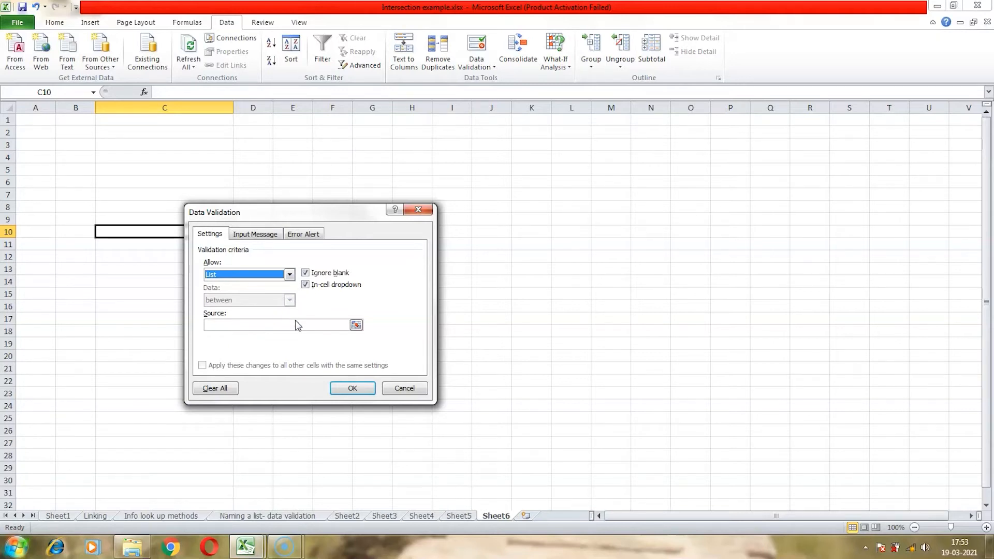
left_click(296, 324)
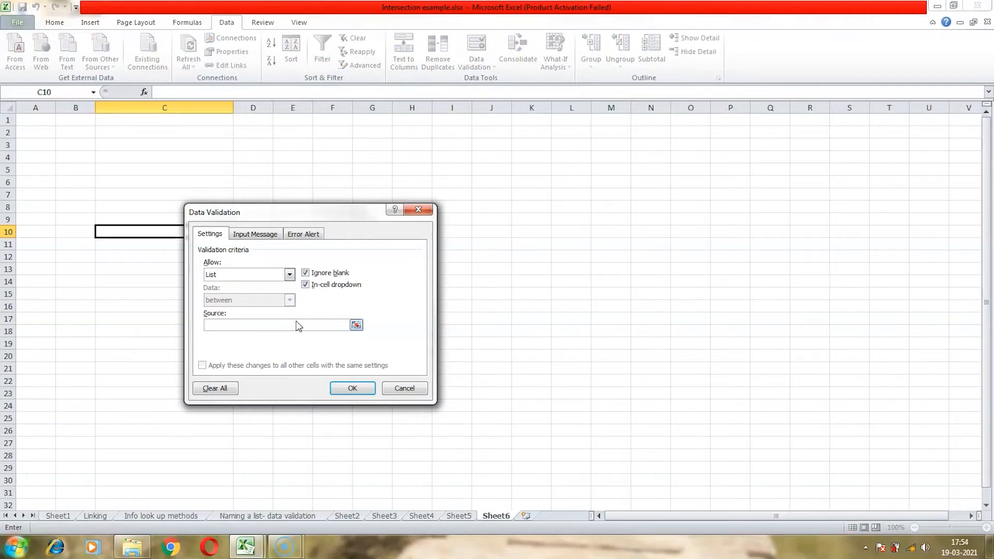
type("=ExtDoorList")
left_click(352, 385)
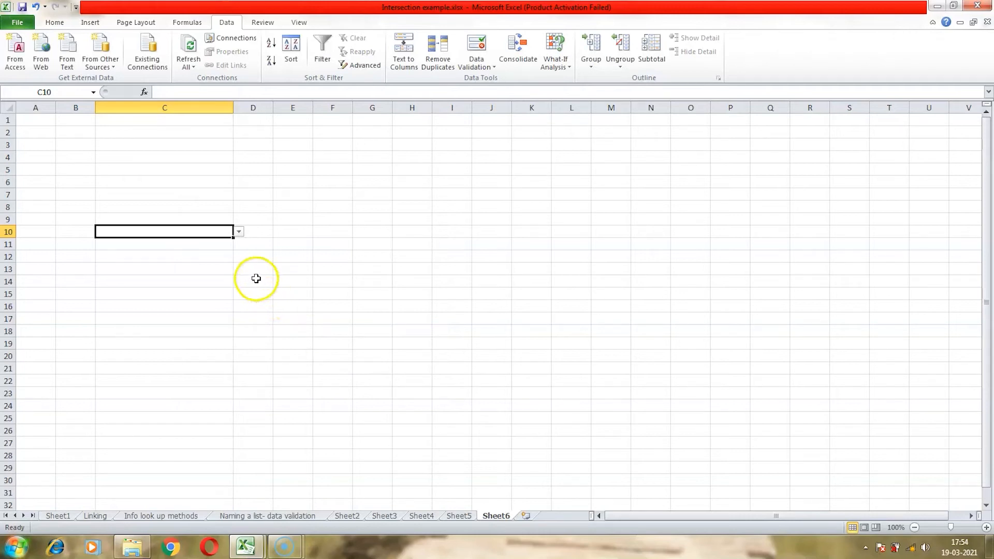
- Choose D1 Flush from C10's dropdown and fill it down to C17
left_click(239, 233)
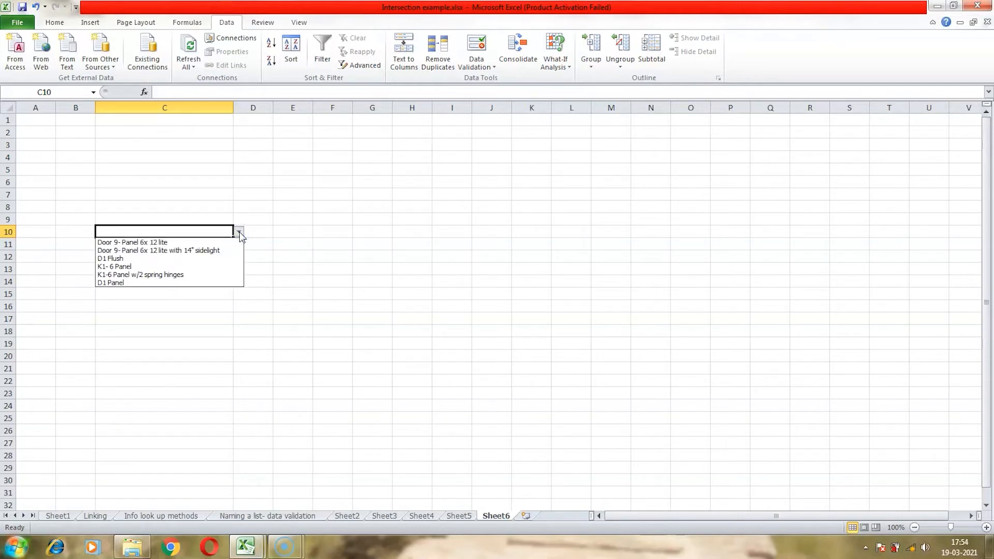
left_click(231, 259)
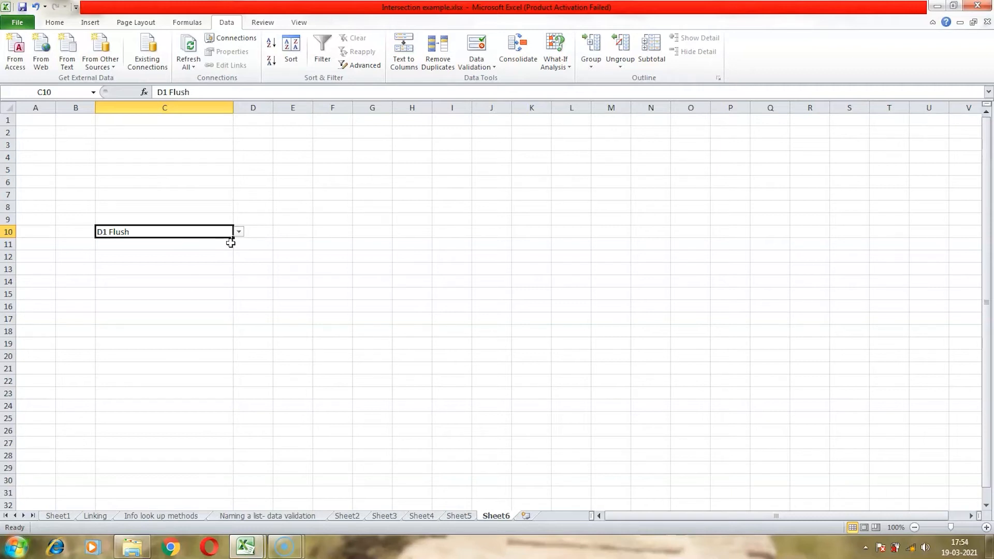
left_click_drag(233, 239, 233, 240)
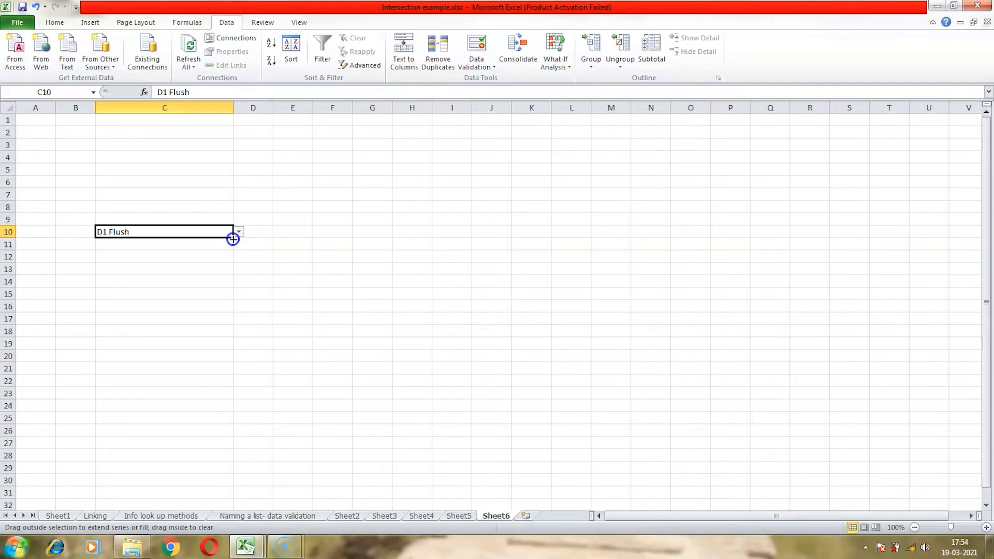
left_click_drag(233, 240, 233, 295)
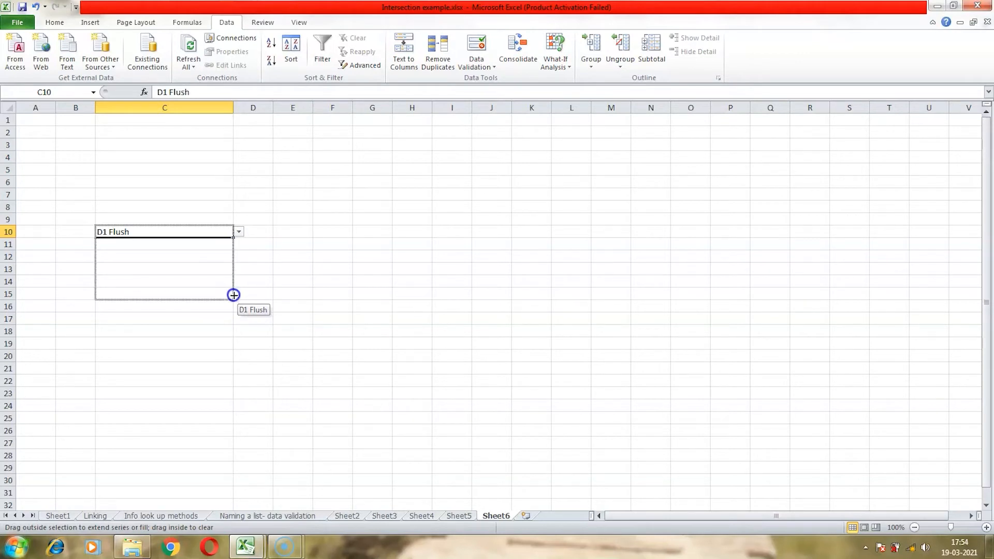
left_click_drag(234, 295, 234, 322)
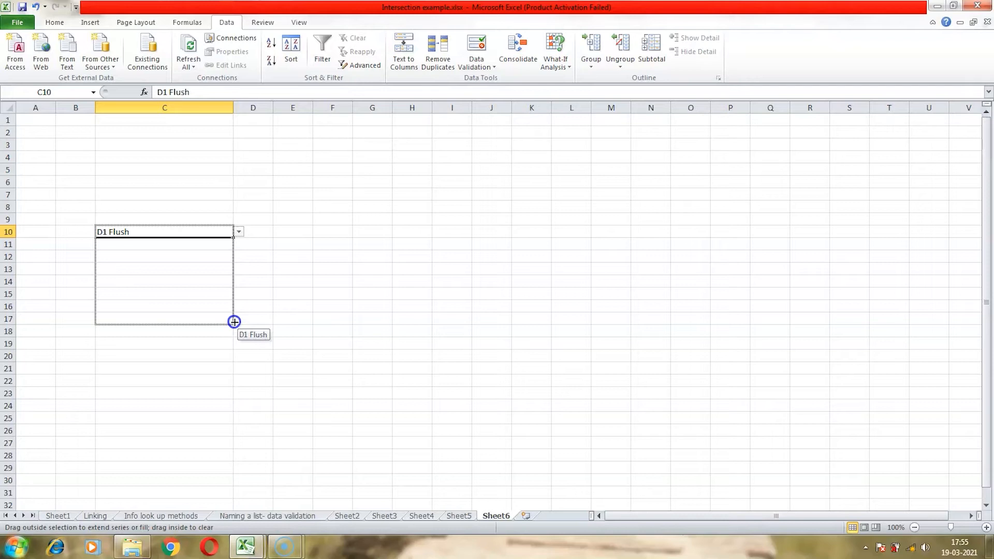
left_click_drag(234, 322, 234, 321)
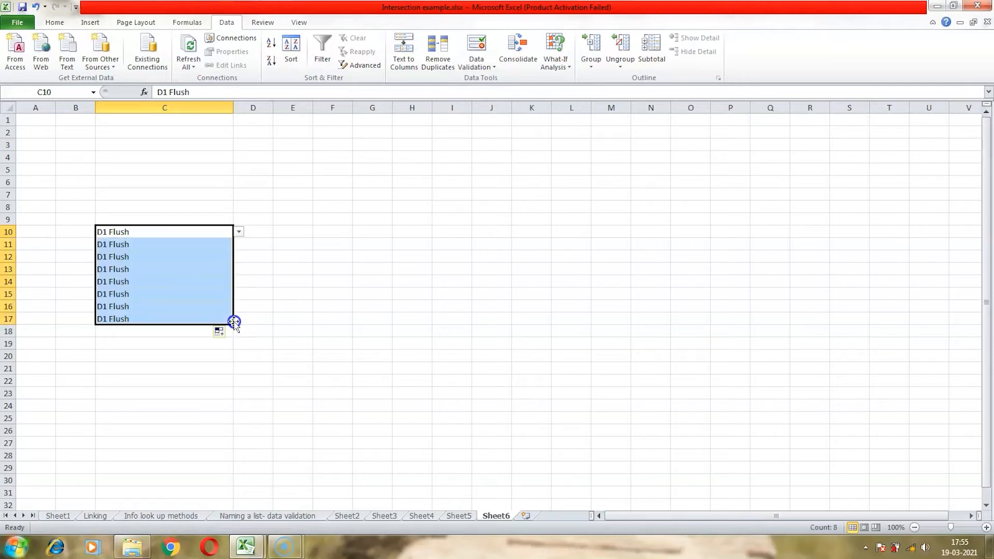
- Choose K1- 6 Panel in C11 and another door type in C13 from their dropdown lists
left_click(217, 245)
left_click(238, 244)
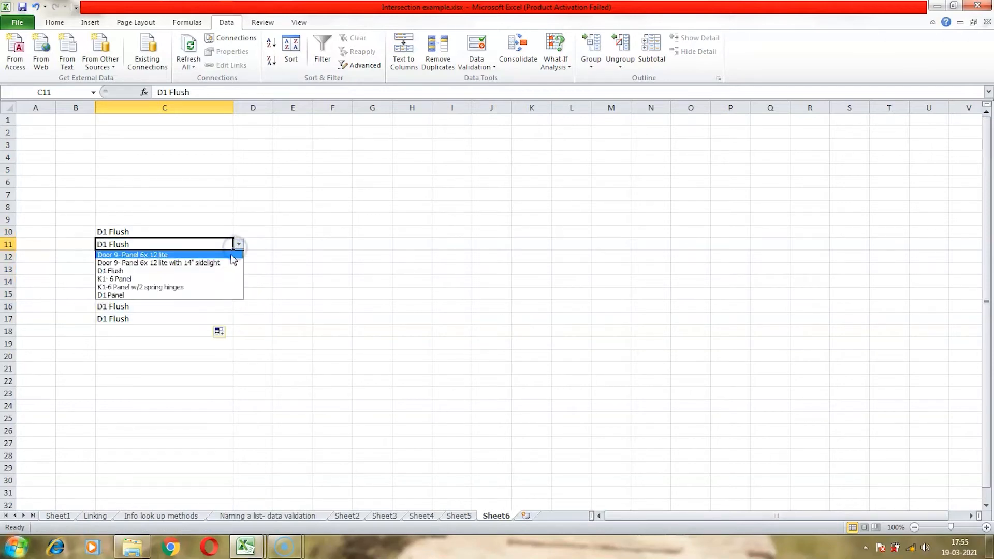
left_click(223, 280)
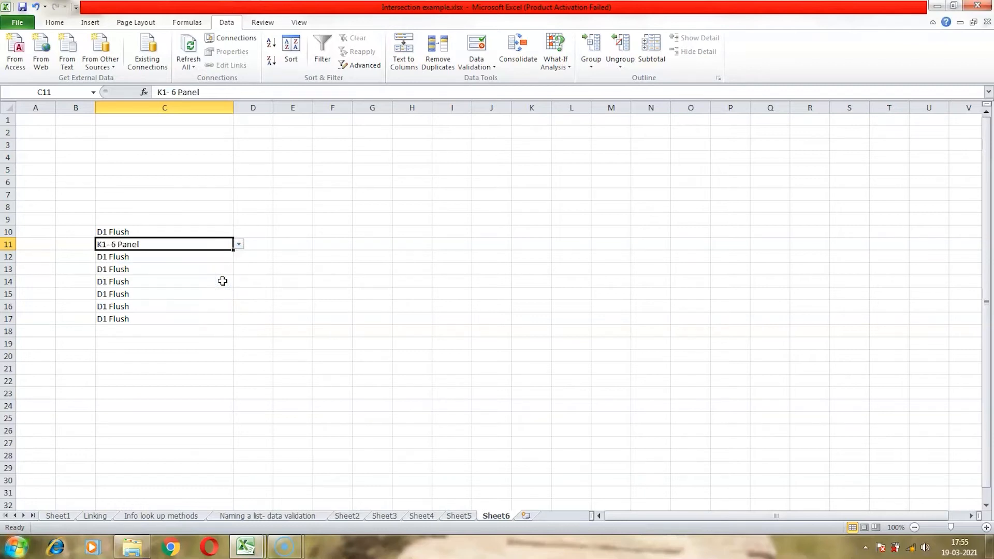
left_click(222, 269)
left_click(238, 269)
left_click(222, 288)
left_click(223, 293)
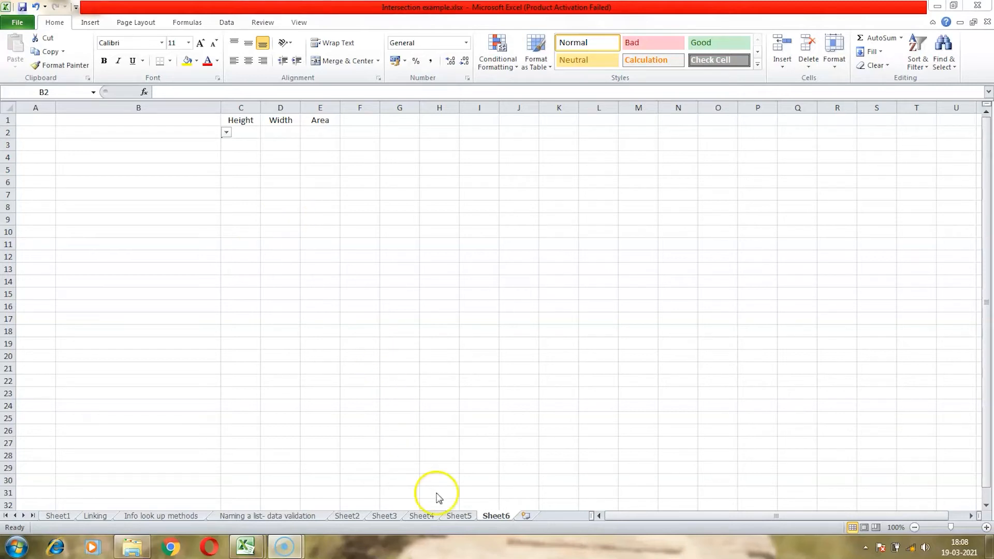
- Review the door table with Height and Width columns on Sheet5 and the Height, Width, Area layout on Sheet6
left_click(466, 517)
left_click(123, 268)
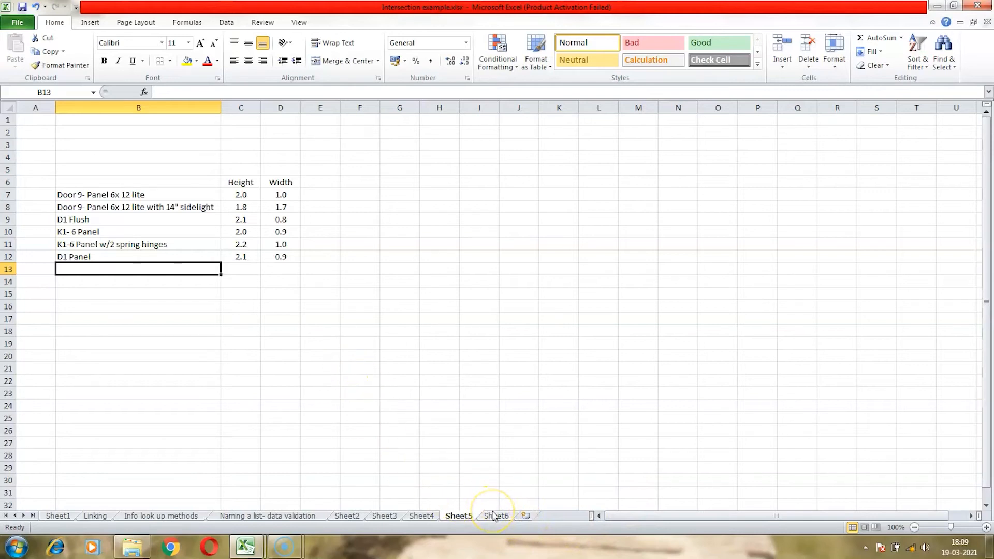
left_click(127, 182)
left_click_drag(128, 182, 268, 259)
left_click(260, 268)
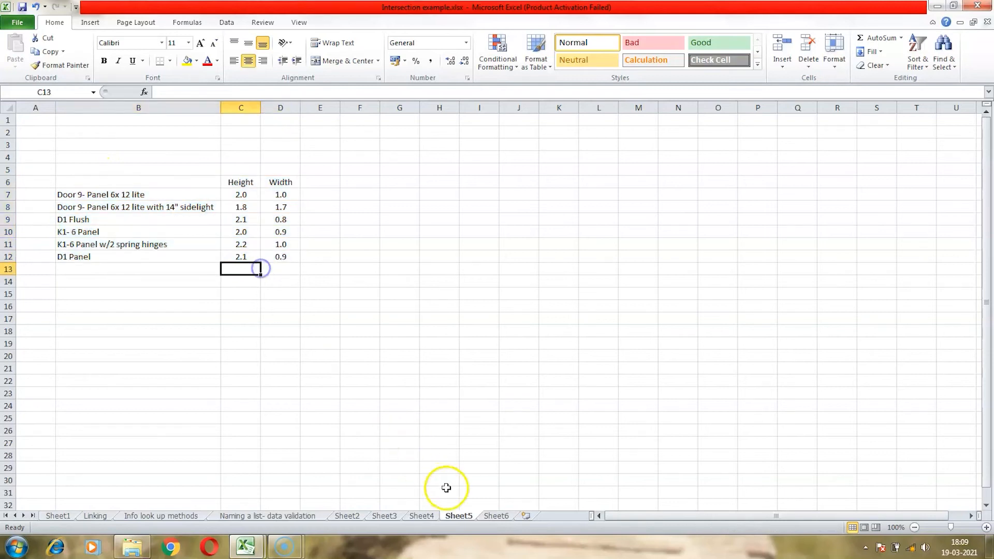
left_click(499, 515)
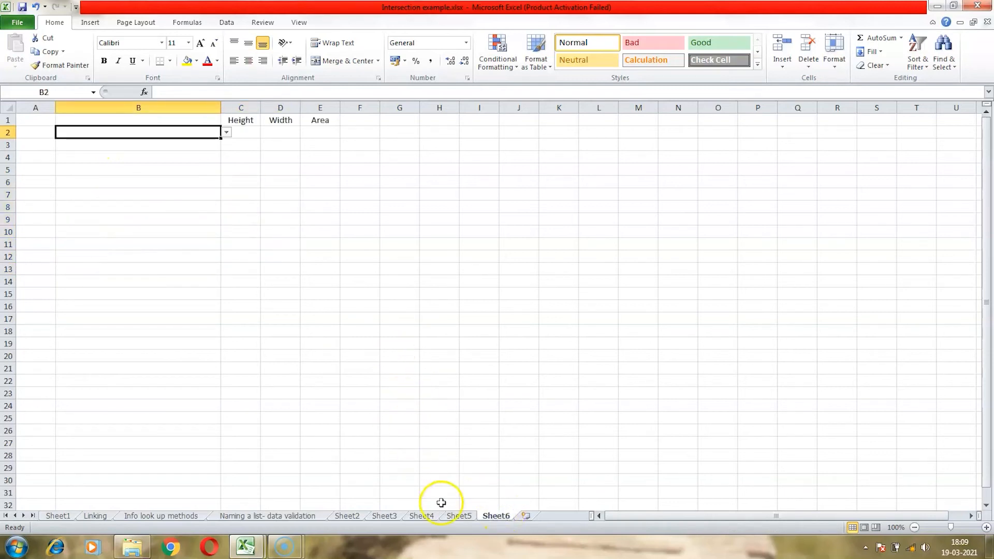
left_click(455, 516)
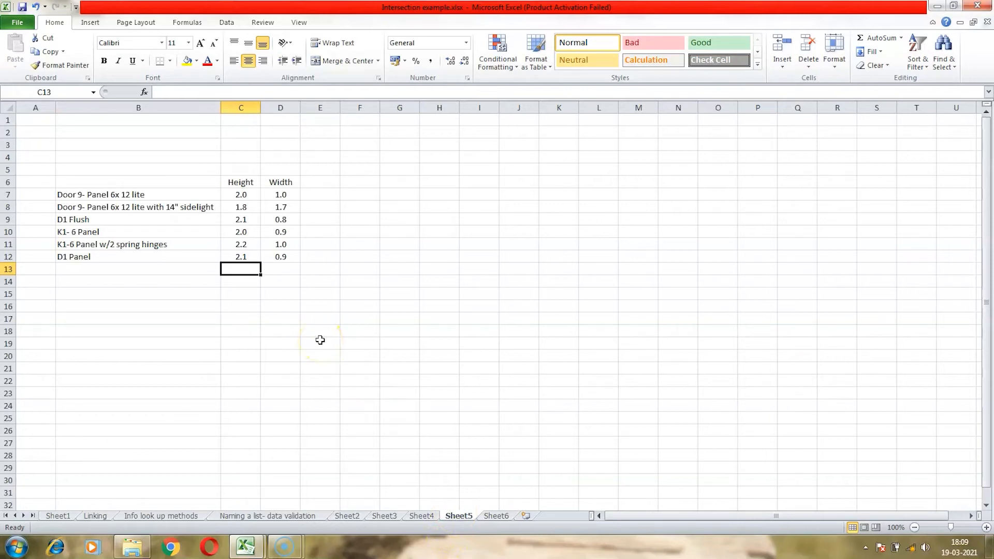
- On Sheet6, choose K1- 6 Panel in B2 from its door dropdown list
left_click(498, 516)
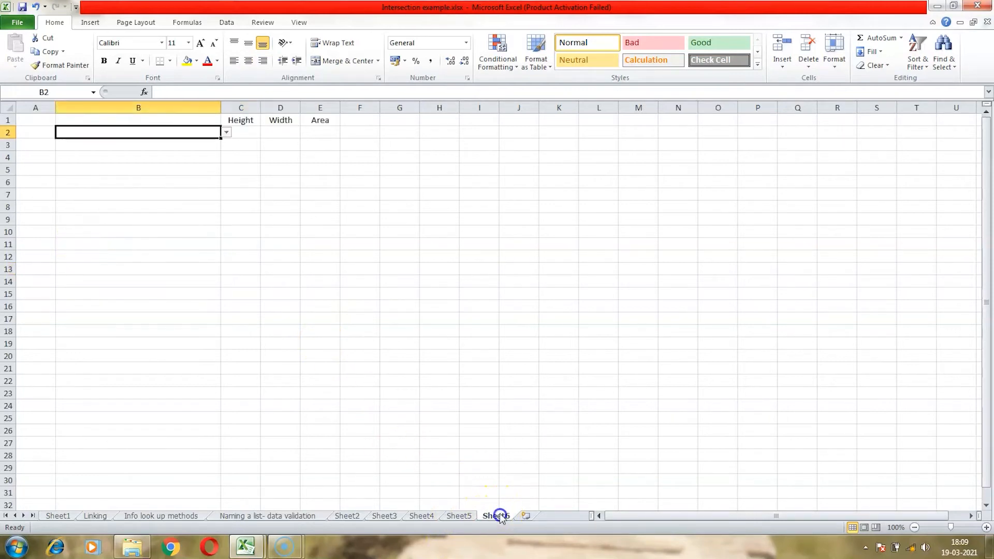
left_click(227, 133)
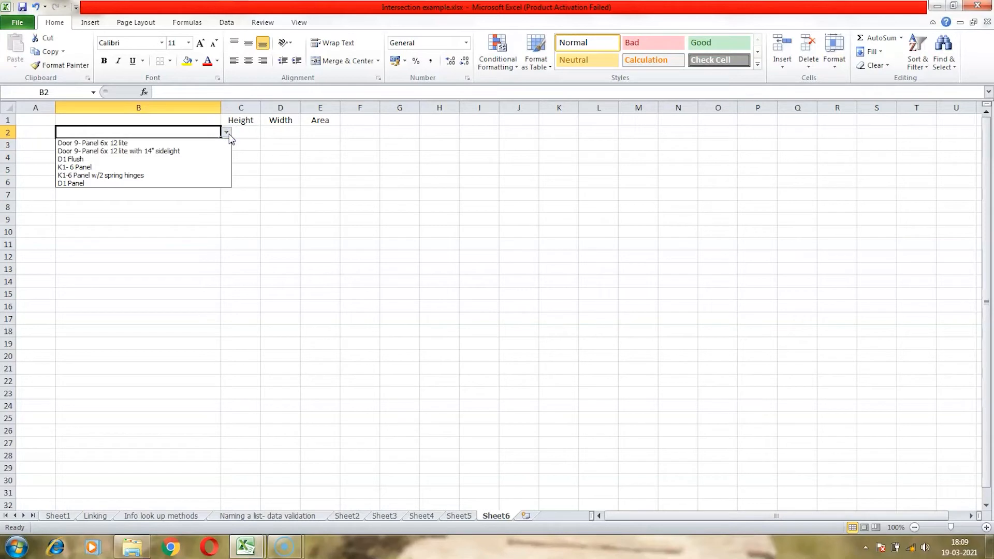
left_click(222, 168)
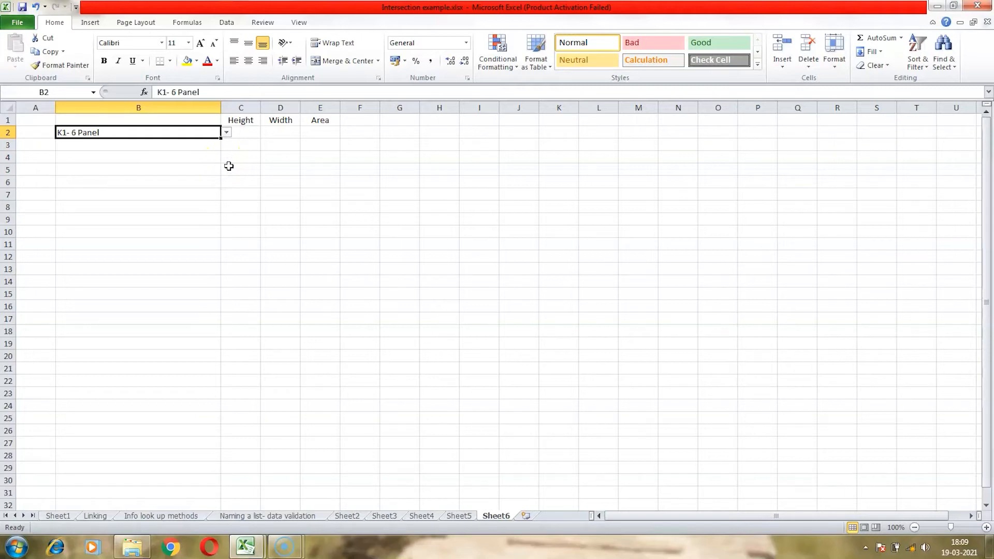
- Enter =VLOOKUP(B2,Sheet5!$B$6:$D$12,2,FALSE) in C2 to return the door's height
left_click(247, 134)
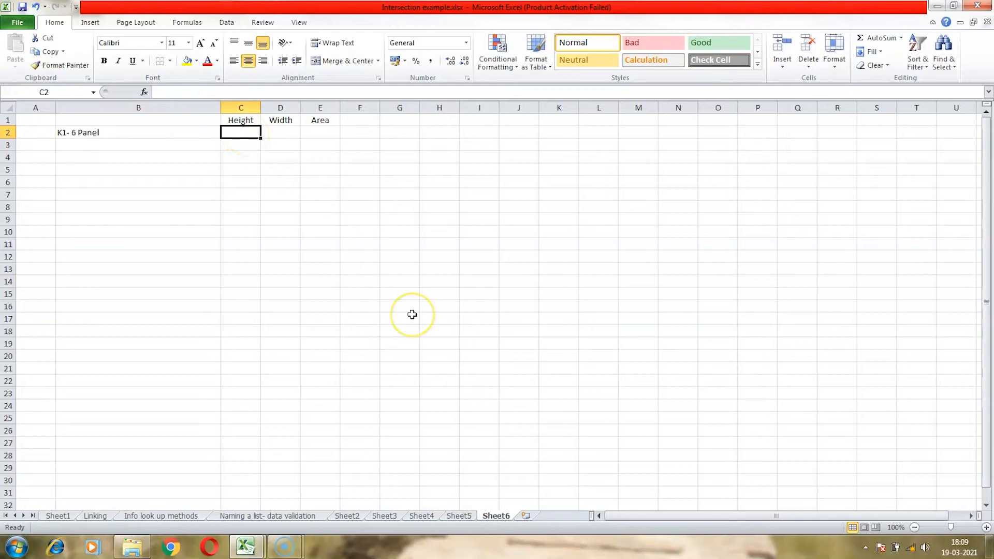
type("=v")
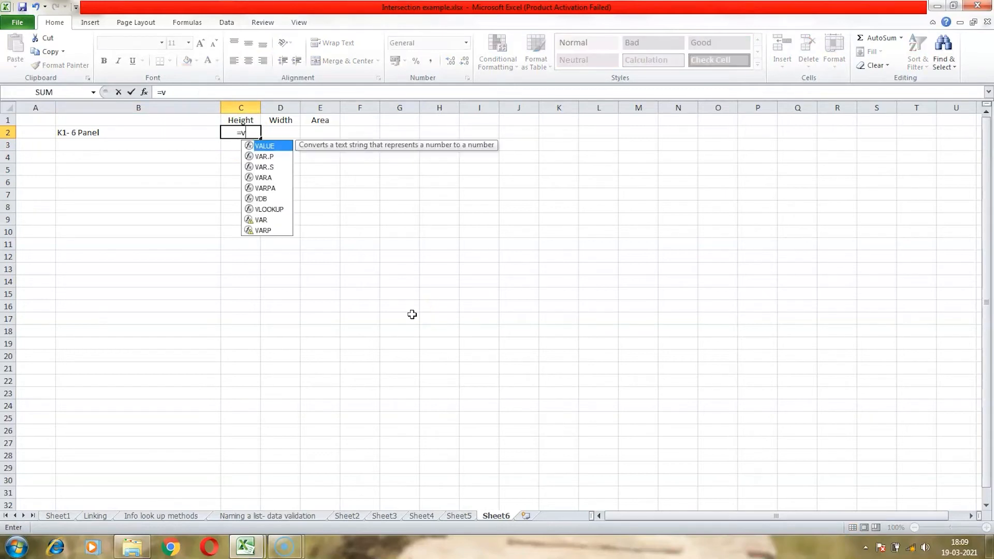
type("lookup")
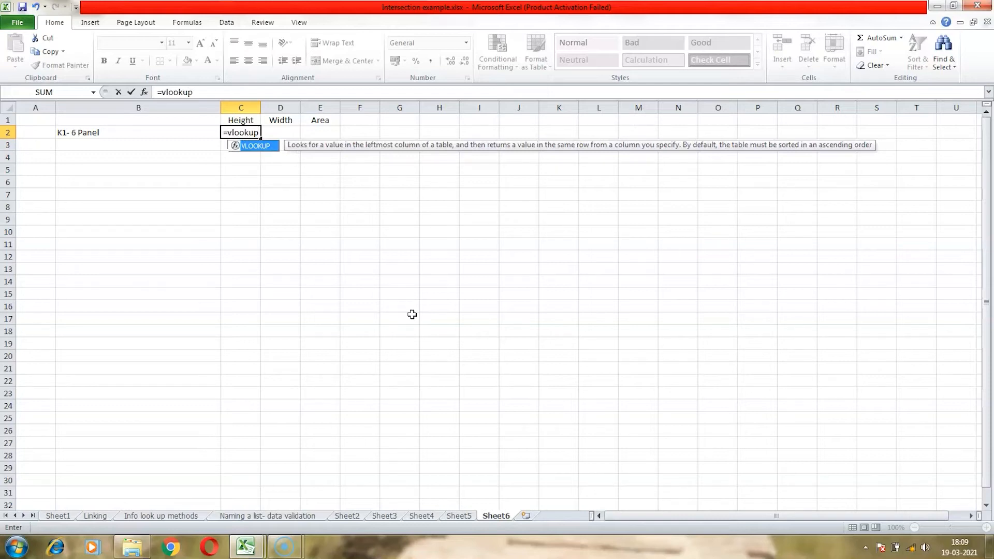
type("(")
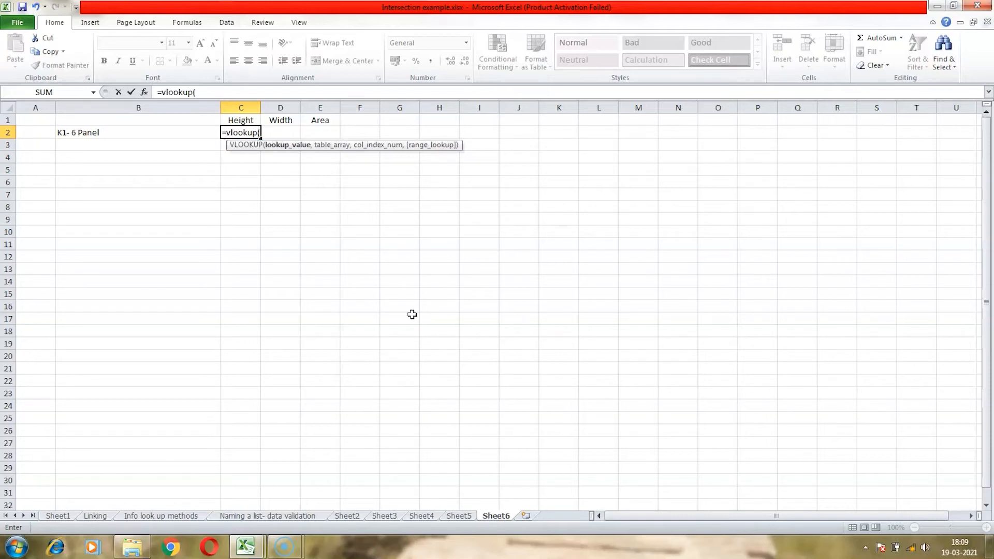
left_click(160, 132)
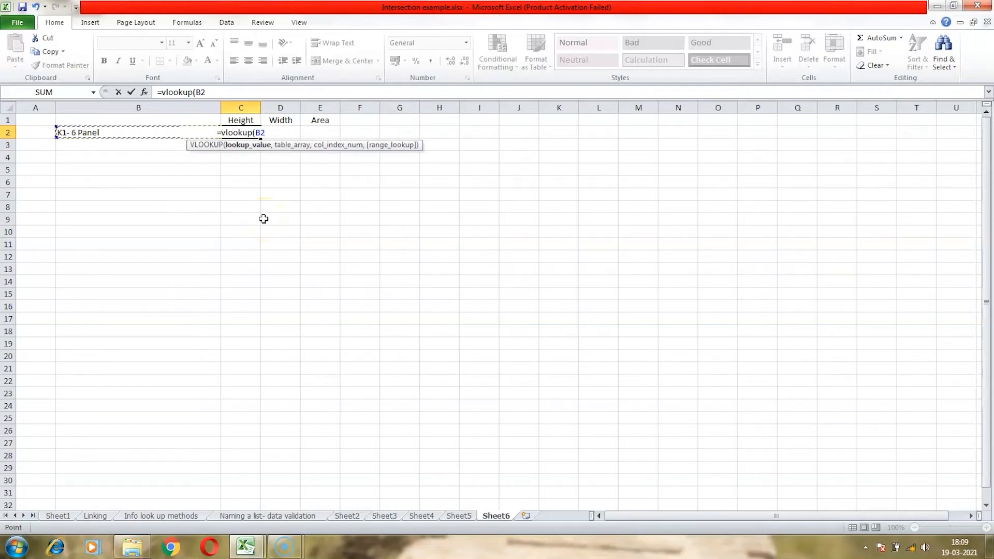
type(",")
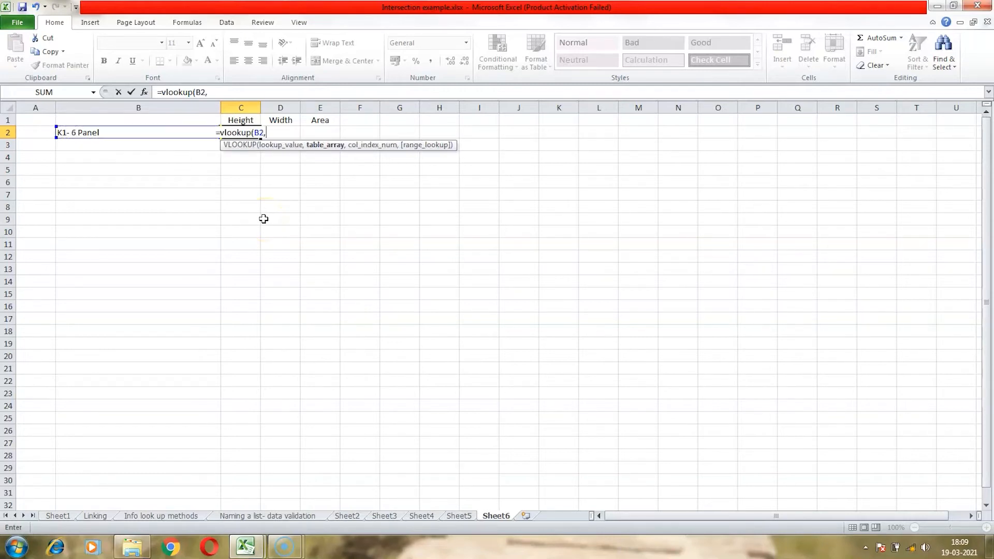
left_click(459, 515)
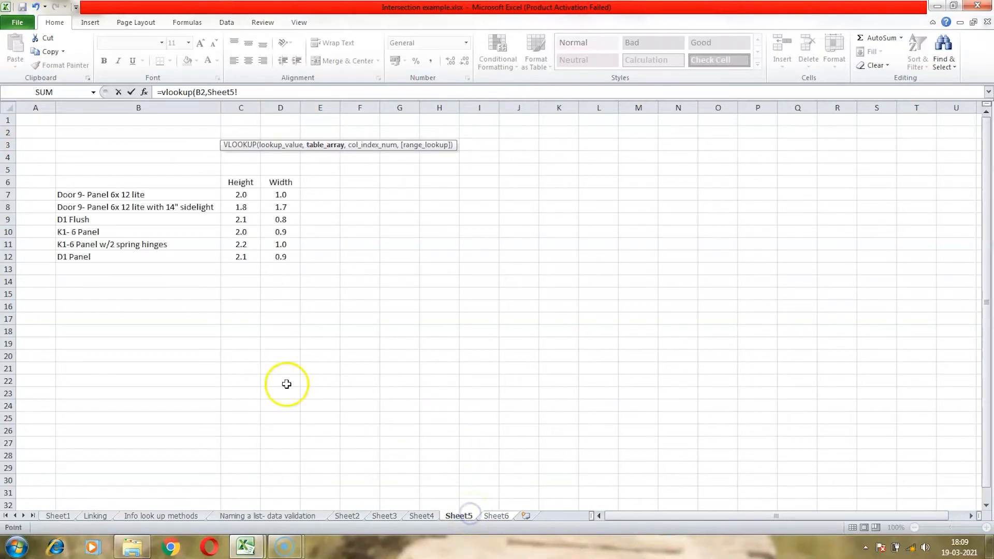
left_click_drag(139, 183, 272, 254)
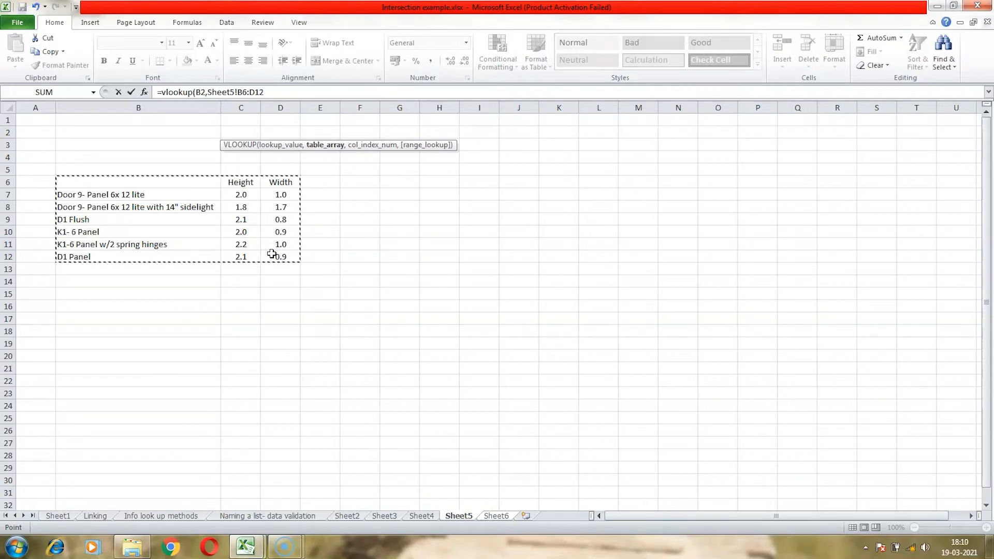
key("F4")
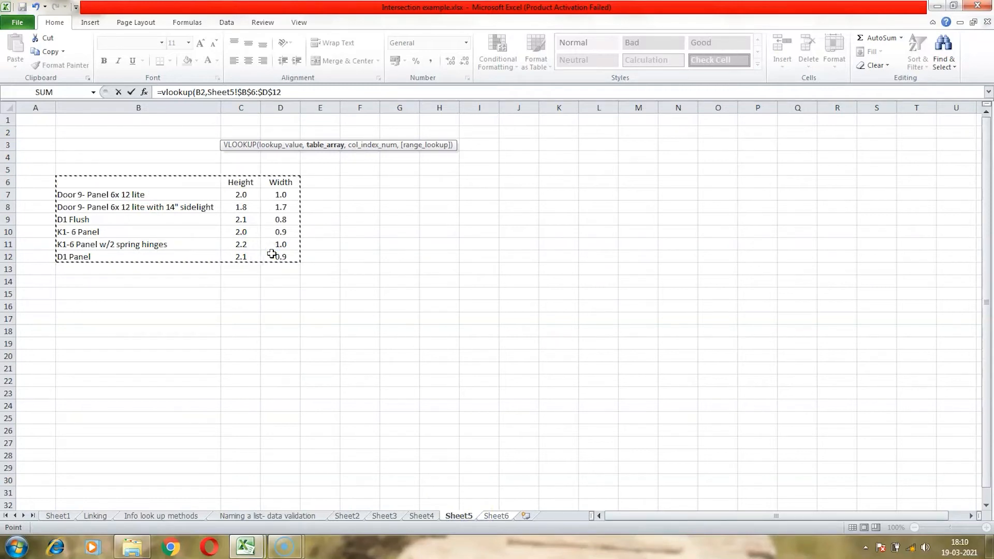
type(",")
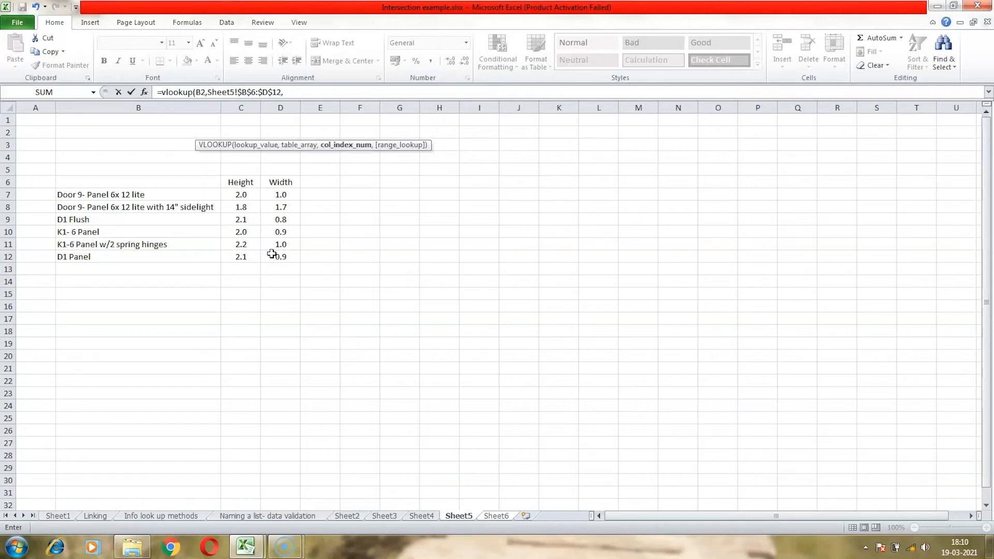
type("2,")
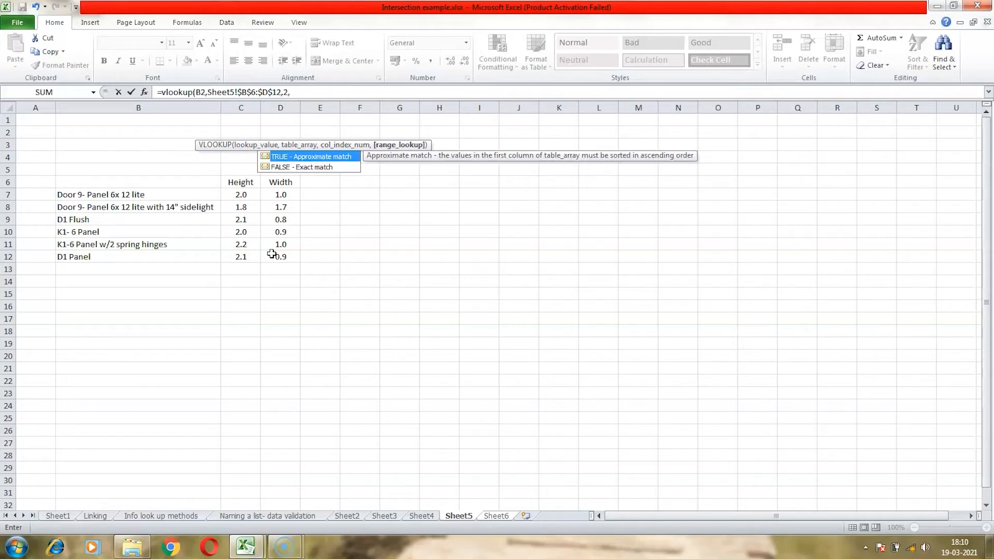
type("false")
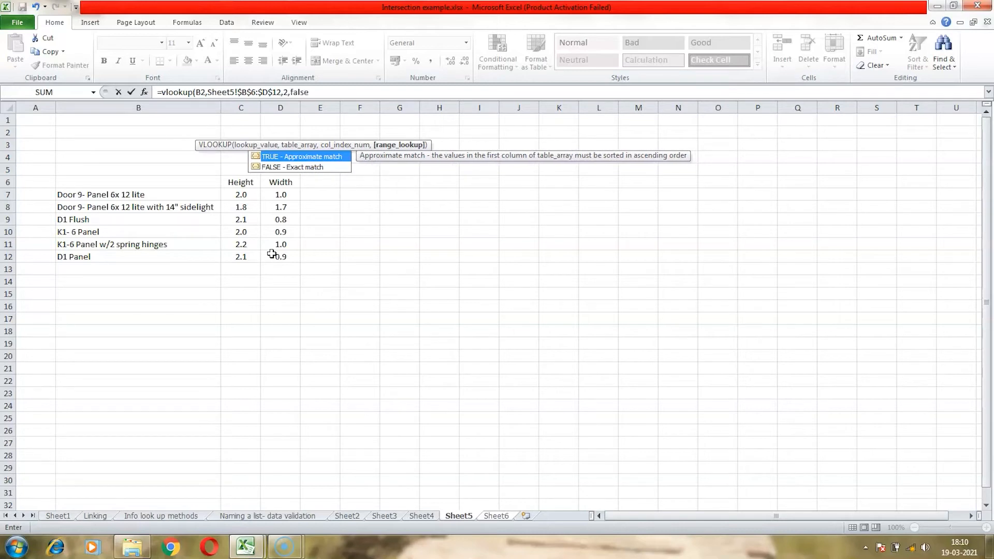
type(")")
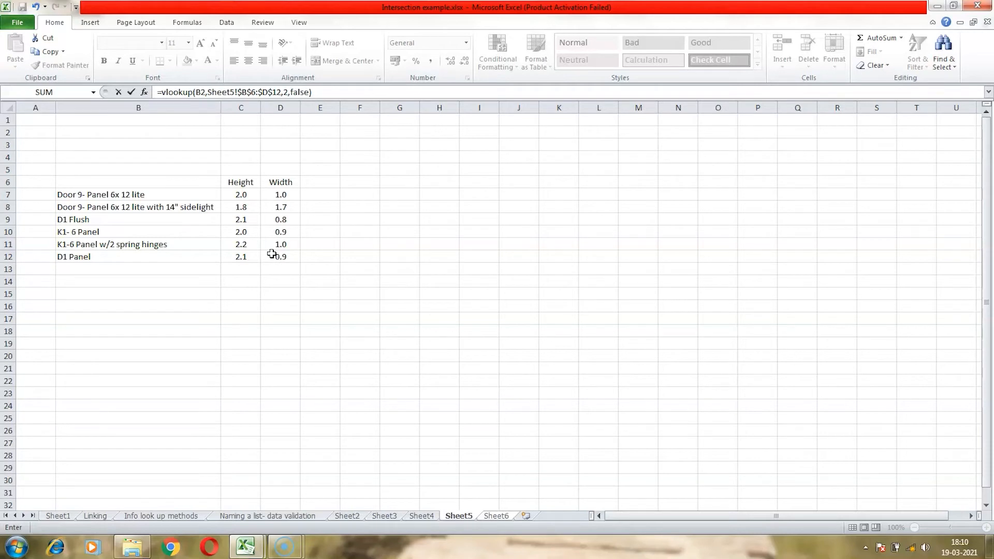
key("Return")
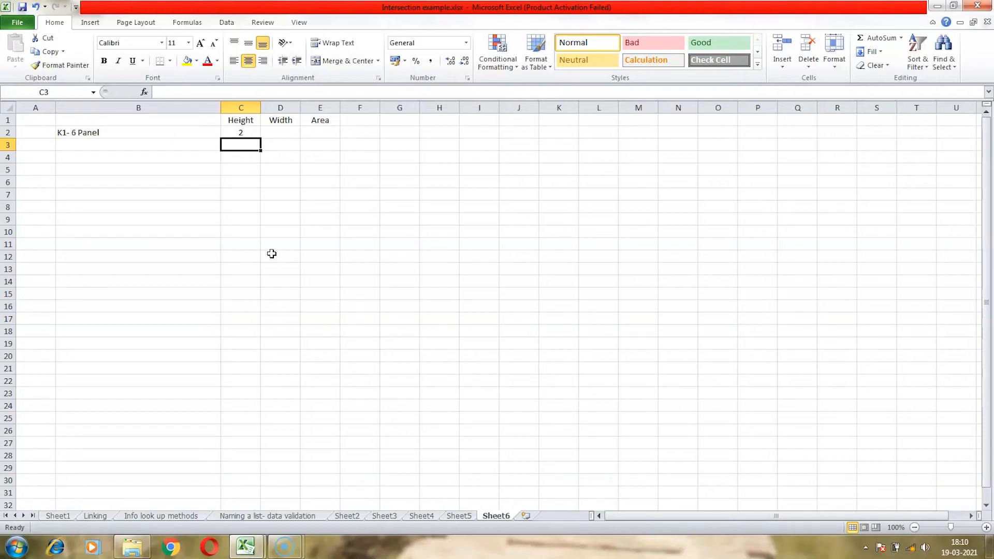
key("Up")
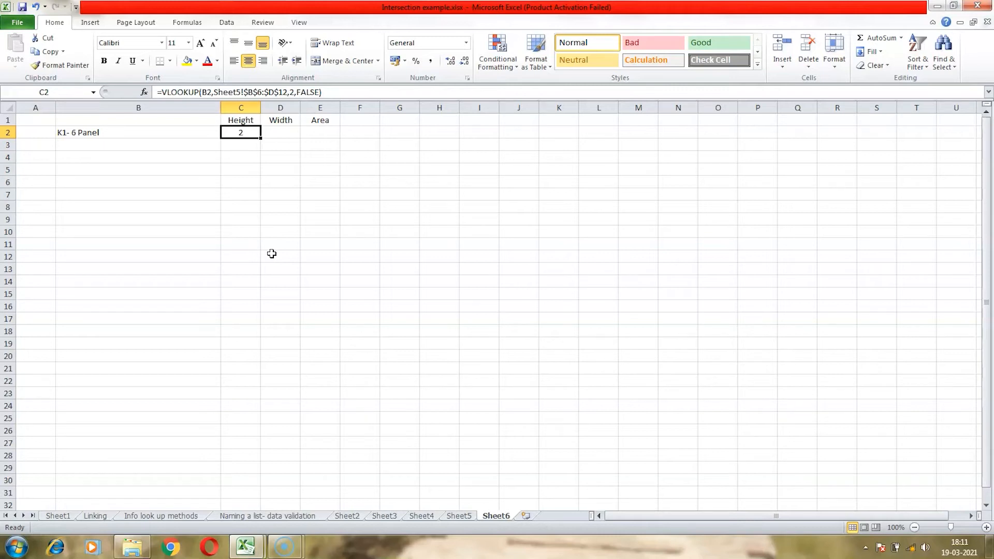
- Enter =VLOOKUP(B2,Sheet5!B6:D12,3,FALSE) in D2 to return the door's width
left_click(278, 133)
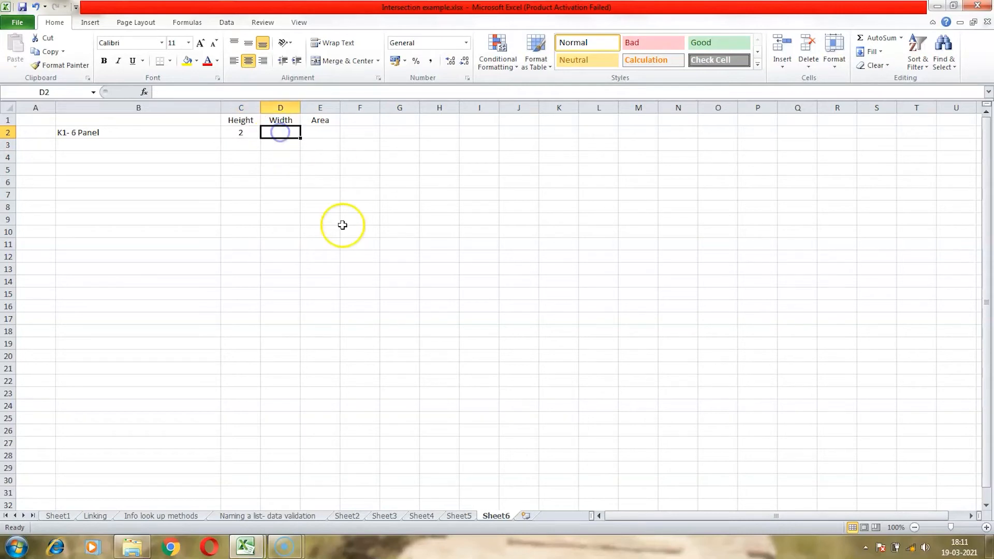
type("=vllokup")
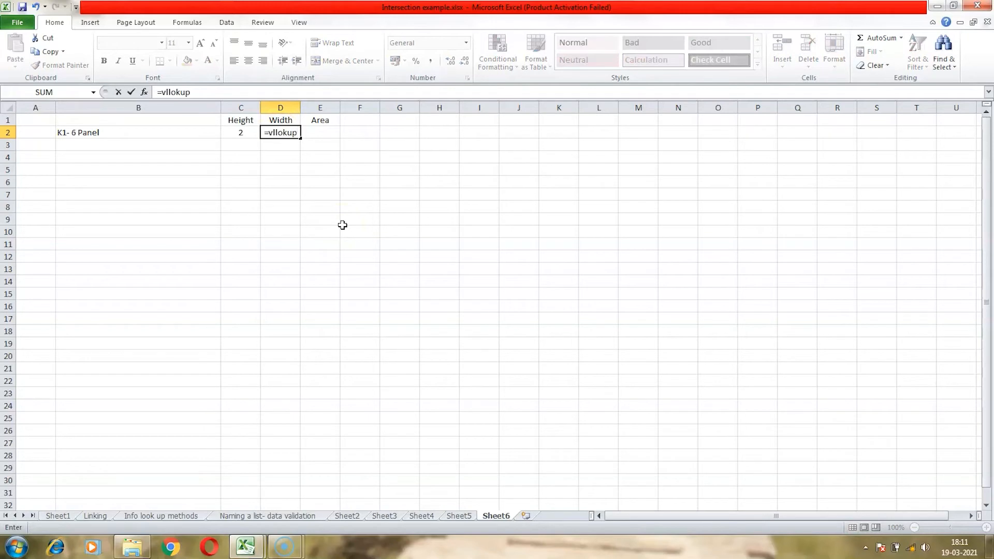
type("(")
key("BackSpace")
key("BackSpace")
key("BackSpace")
key("BackSpace")
key("BackSpace")
key("BackSpace")
type("ookup")
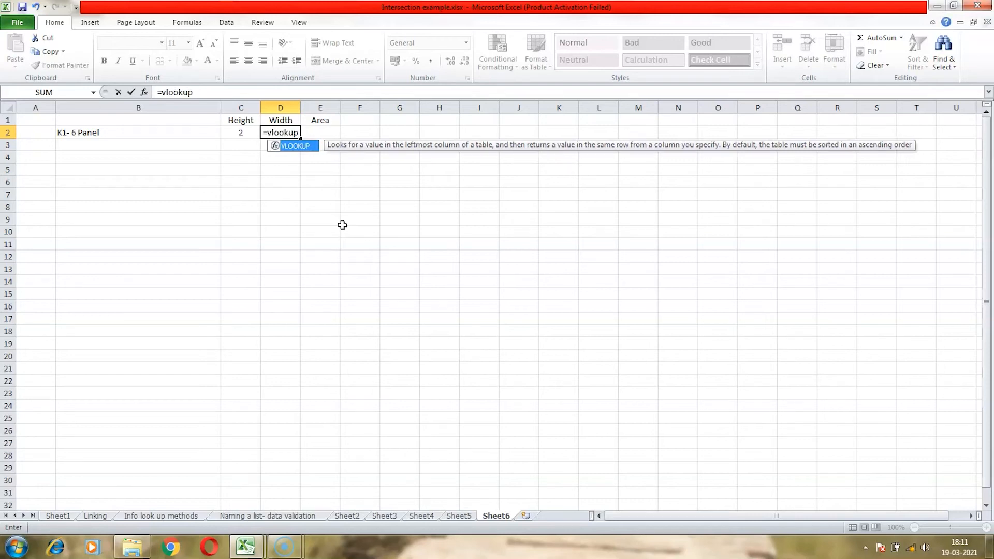
type("(")
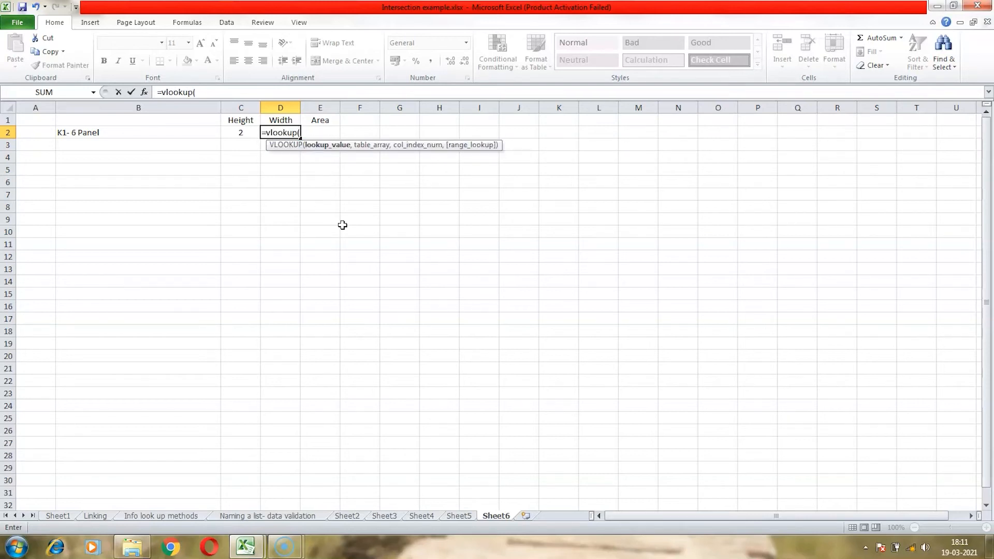
left_click(149, 134)
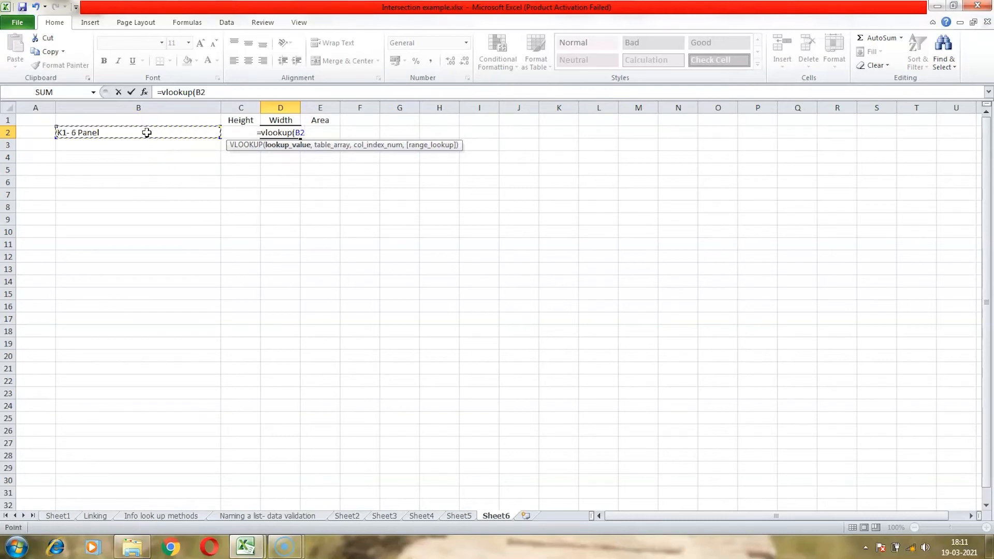
type(",")
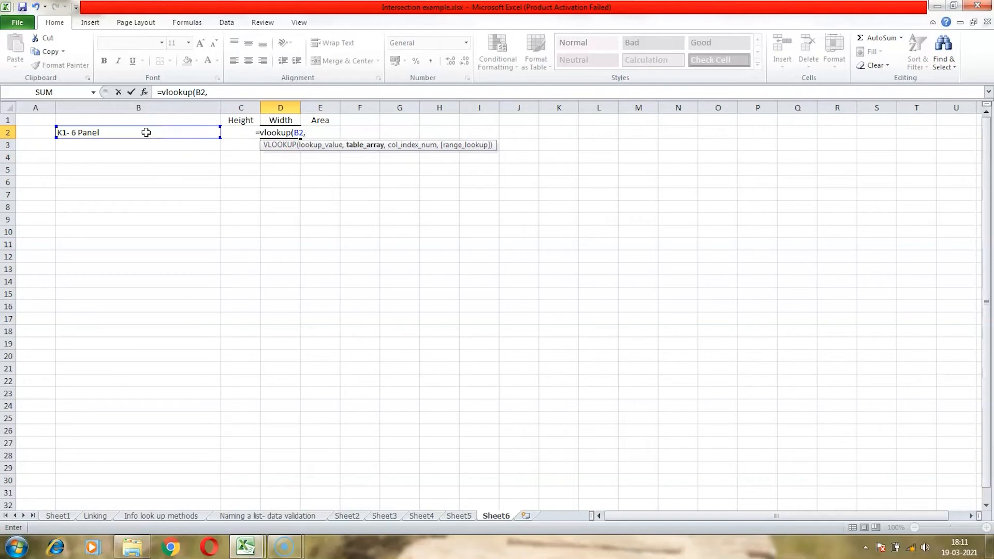
left_click(471, 515)
left_click_drag(135, 183, 280, 253)
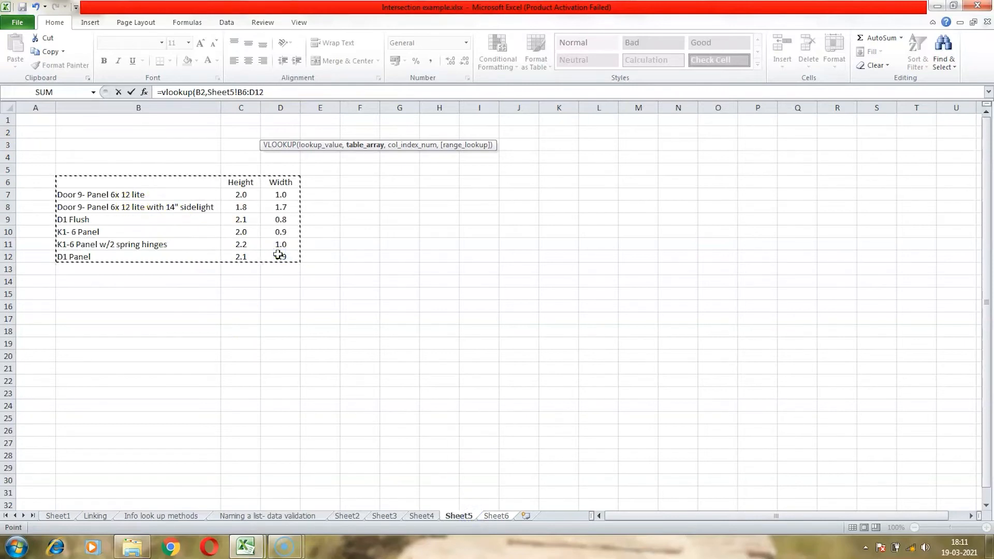
type(",")
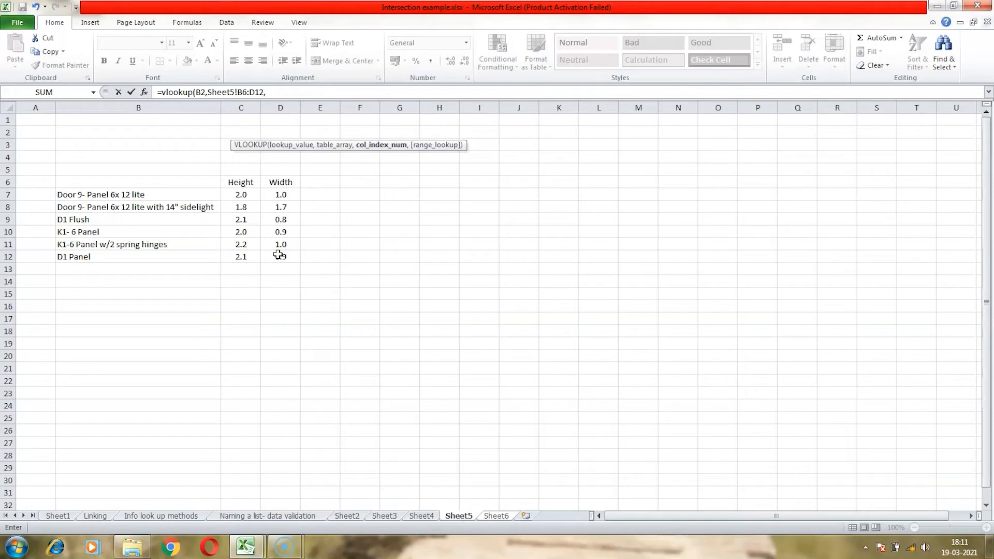
type("3")
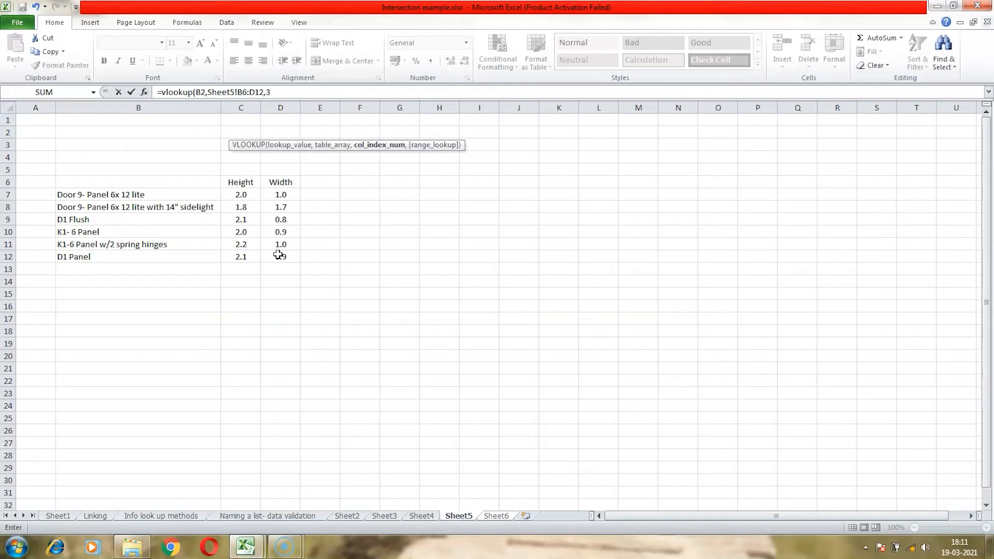
type(",")
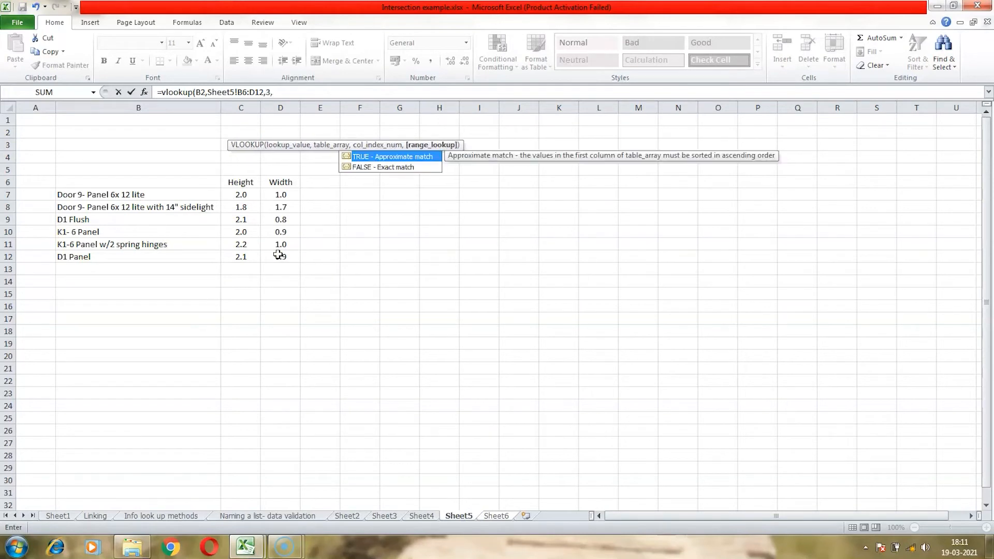
type("false")
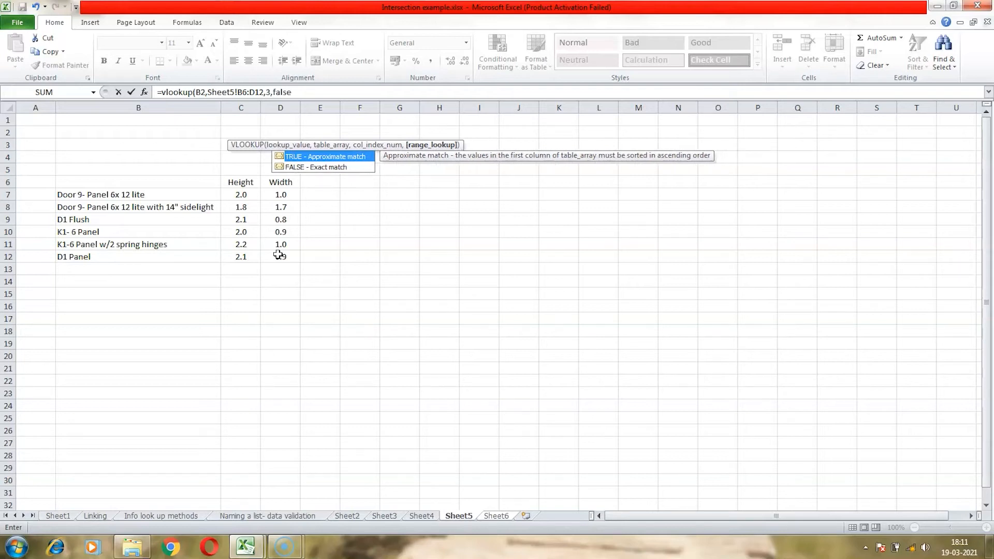
type(")")
key("Return")
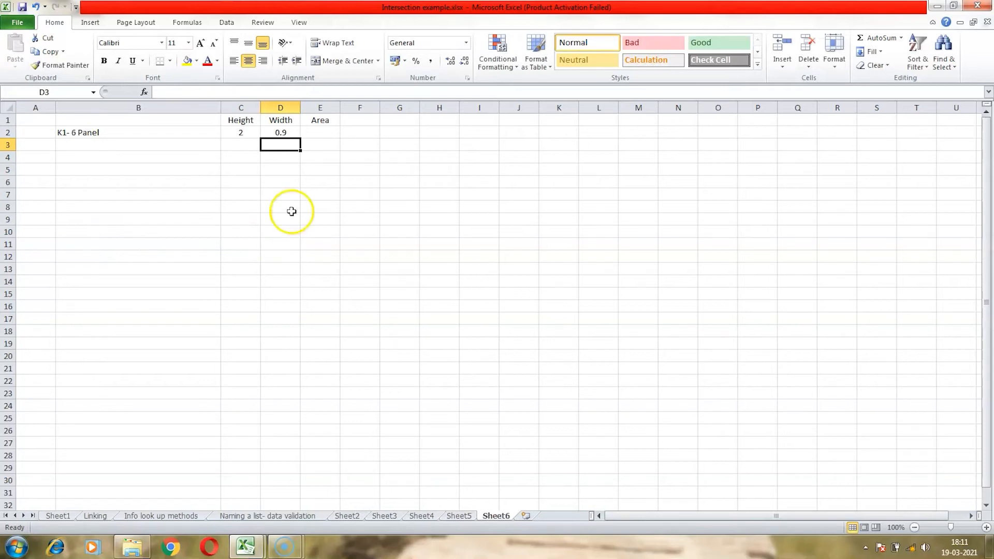
- Compare the K1- 6 Panel row in the Sheet5 door table with the Sheet6 height and width results
left_click(314, 132)
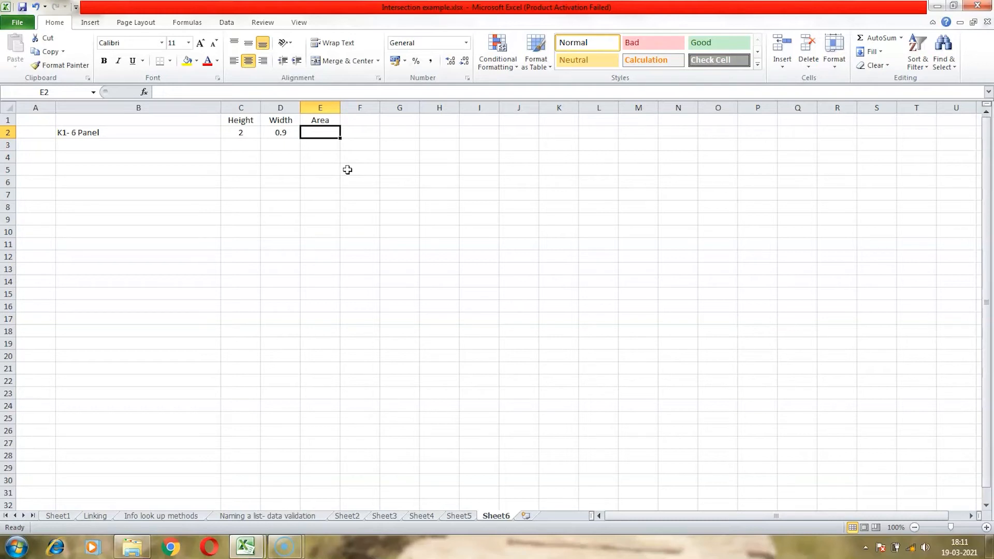
left_click(459, 515)
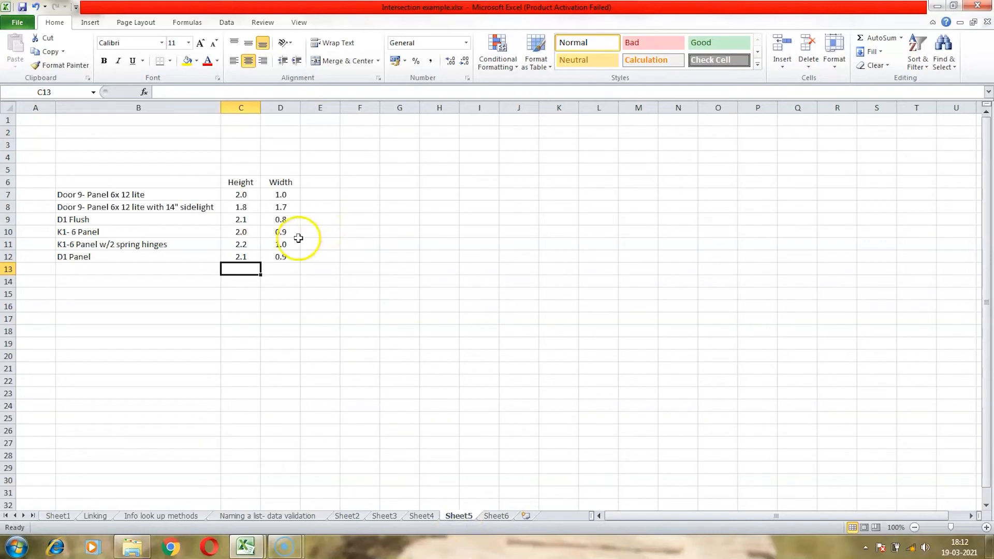
left_click(242, 231)
left_click(287, 232)
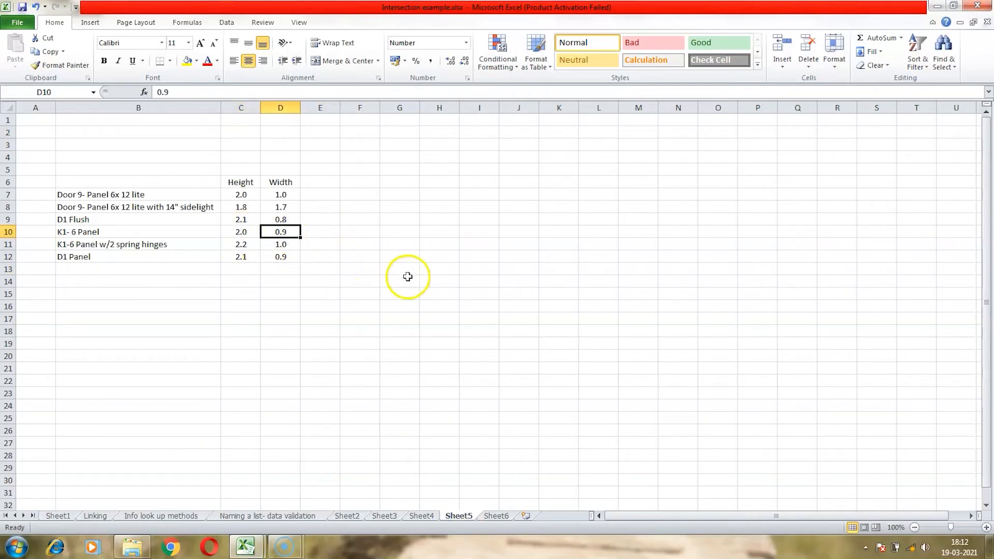
left_click(501, 516)
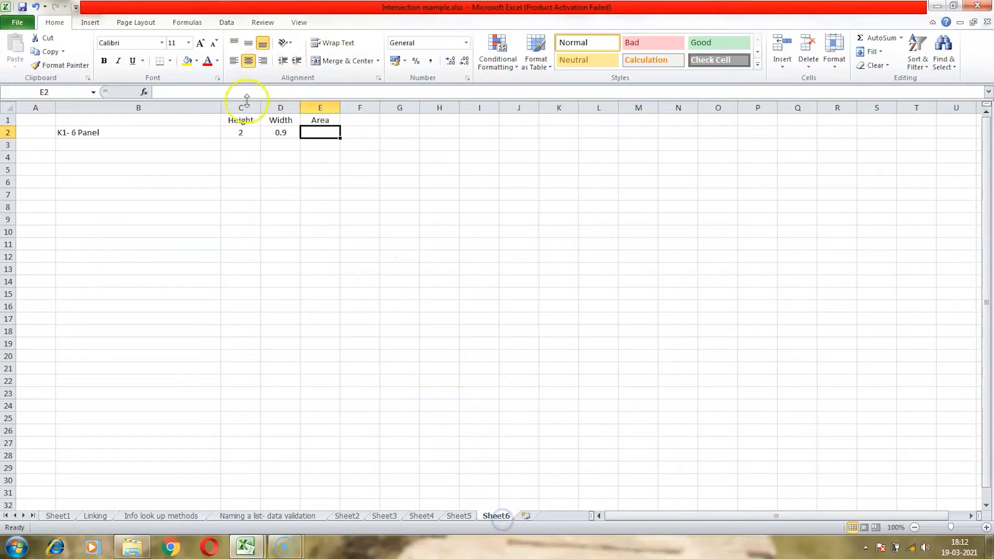
left_click_drag(243, 132, 268, 132)
left_click(273, 149)
left_click(320, 120)
left_click(320, 132)
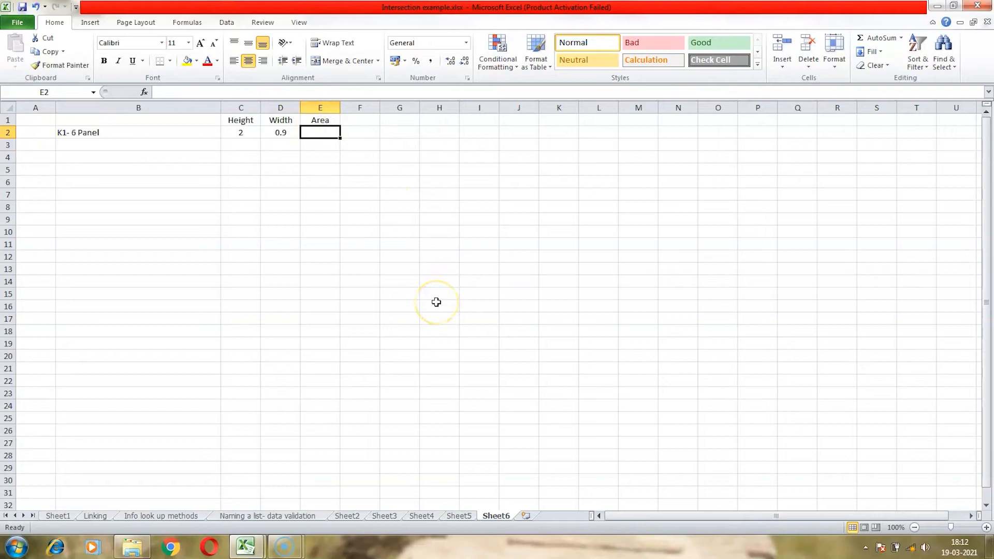
- Enter the area formula =C2*D2 in E2, multiplying the door's height by its width
type("=")
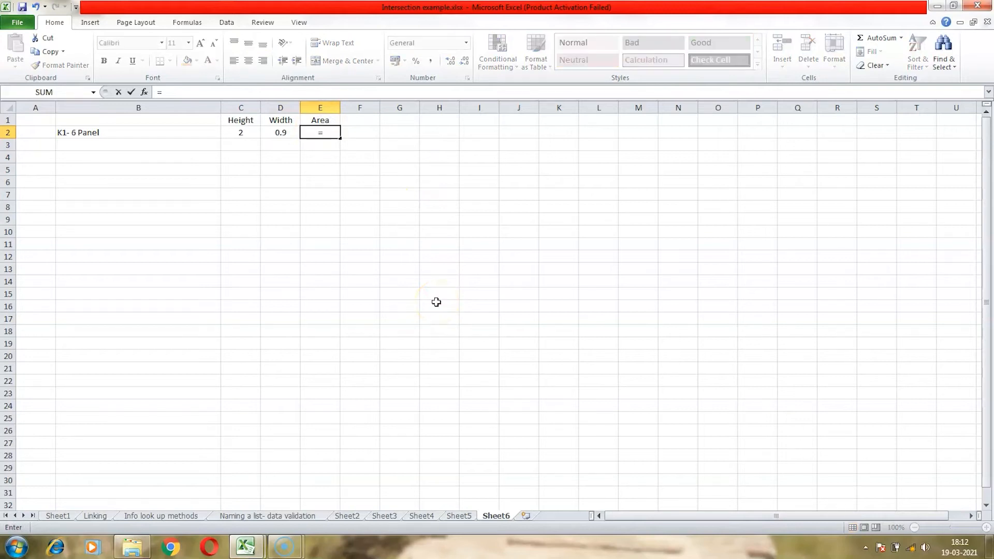
key("Left")
key("Left")
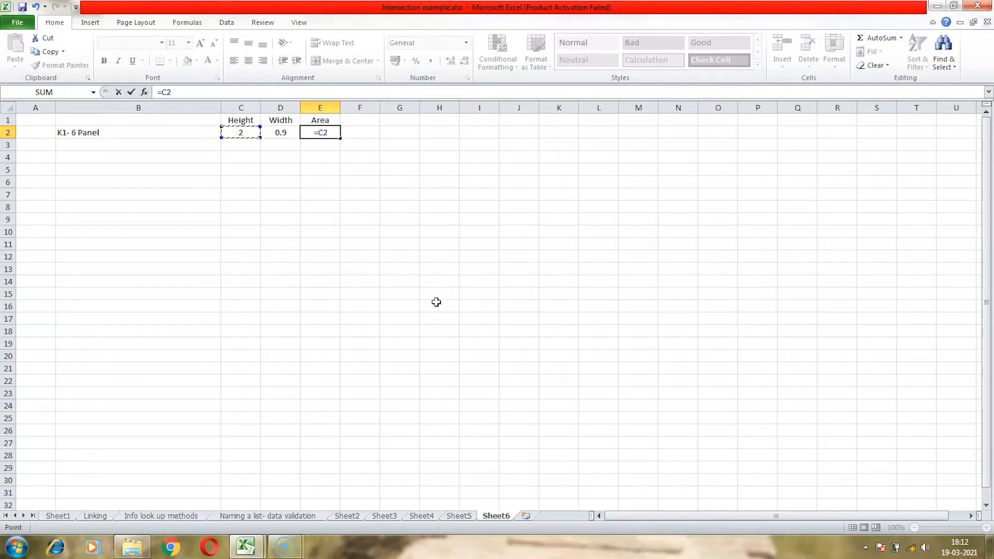
type("*")
left_click(280, 132)
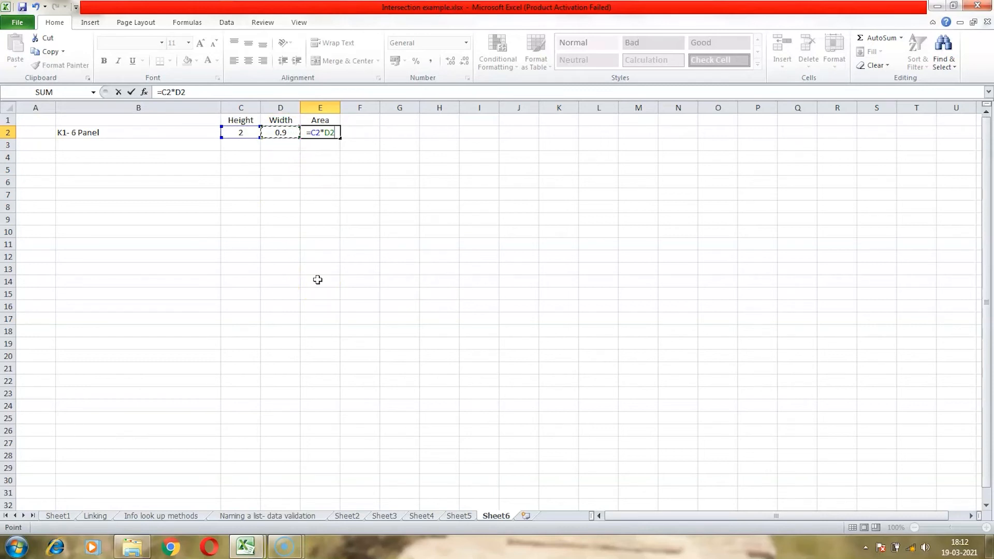
key("Return")
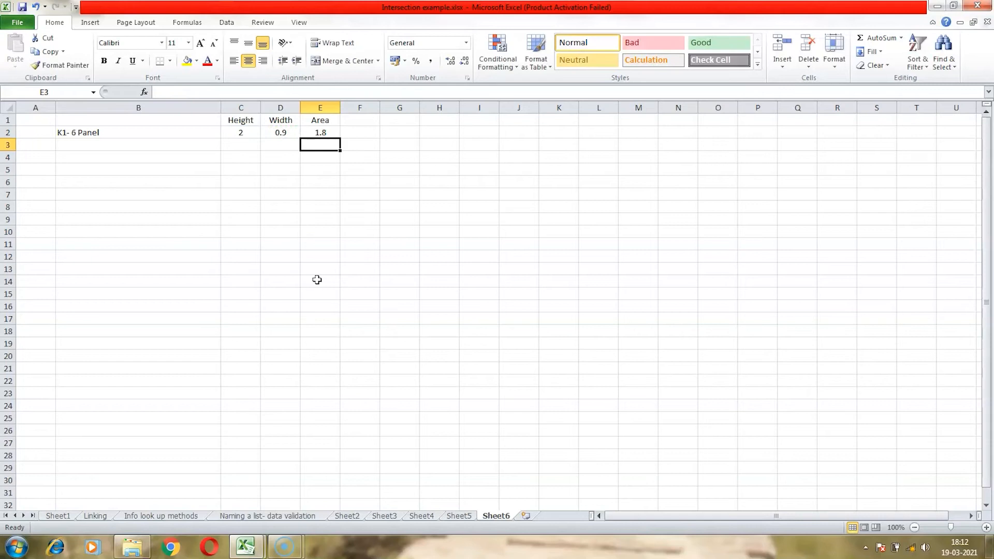
- Fill the K1- 6 Panel door selection from B2 down to B7
left_click(240, 131)
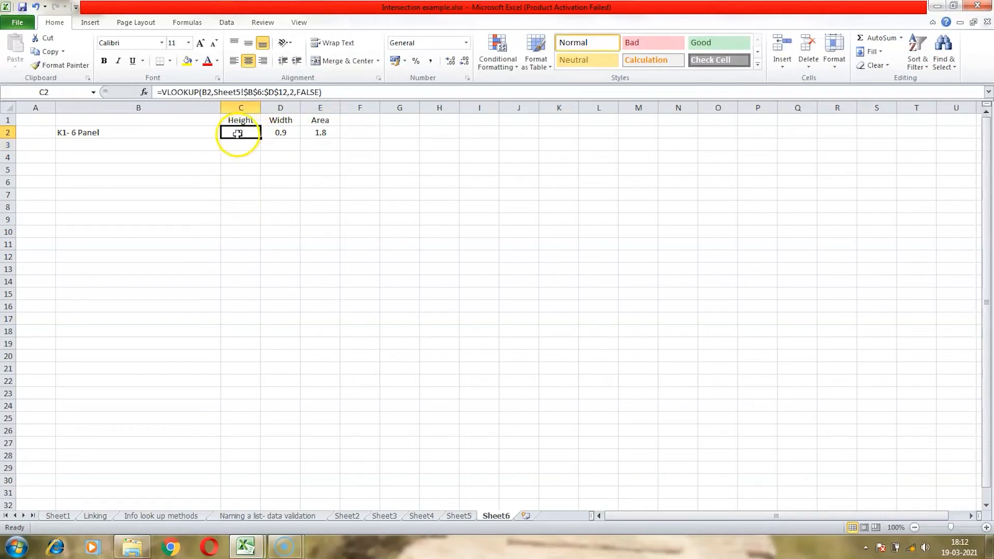
left_click(207, 134)
left_click_drag(220, 141, 219, 199)
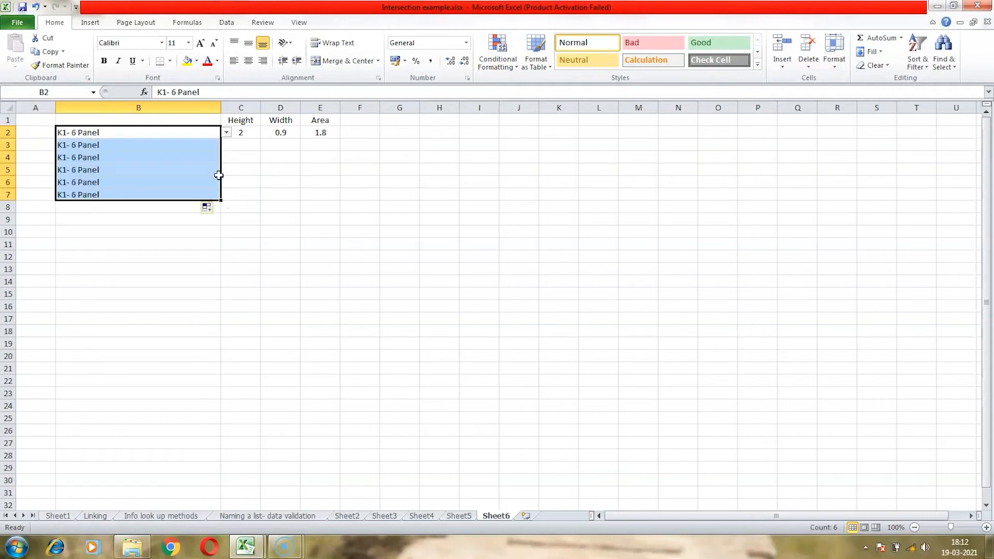
left_click(216, 144)
- Fill the height formula from C2 down the column and clear the extra copy in C8
left_click(243, 133)
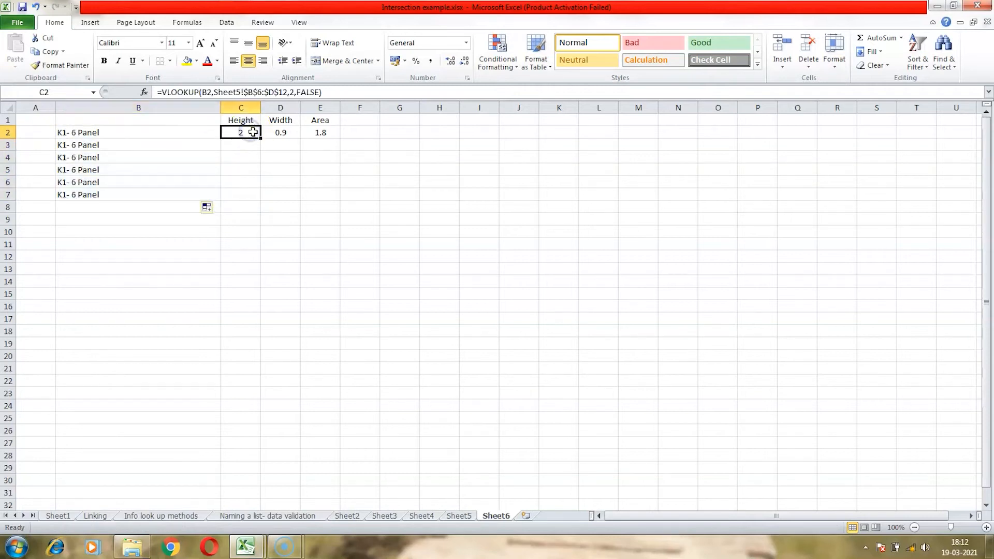
left_click_drag(263, 139, 257, 212)
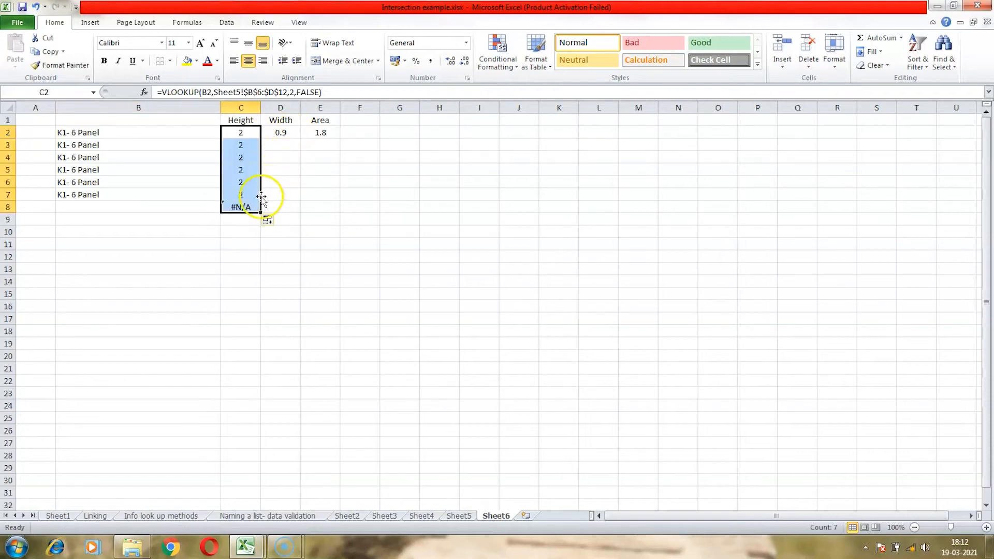
left_click(253, 209)
key("Delete")
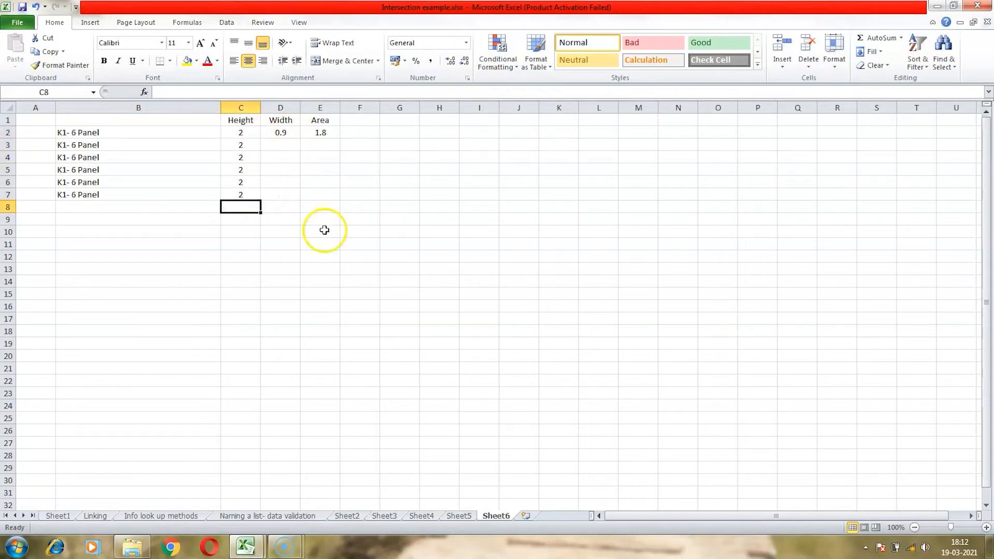
- Fill the width formula from D2 down to D7
left_click(284, 131)
left_click_drag(300, 138, 295, 198)
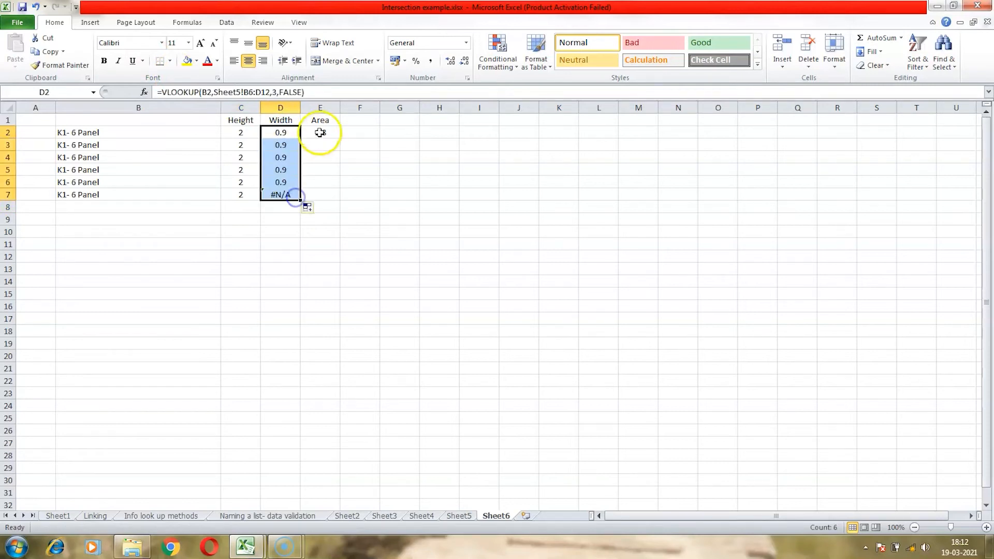
- Re-enter =C2*D2 in E2 and fill the area formula down to E7
left_click(321, 131)
type("=C2*D2")
key("ctrl+Return")
left_click_drag(340, 138, 336, 200)
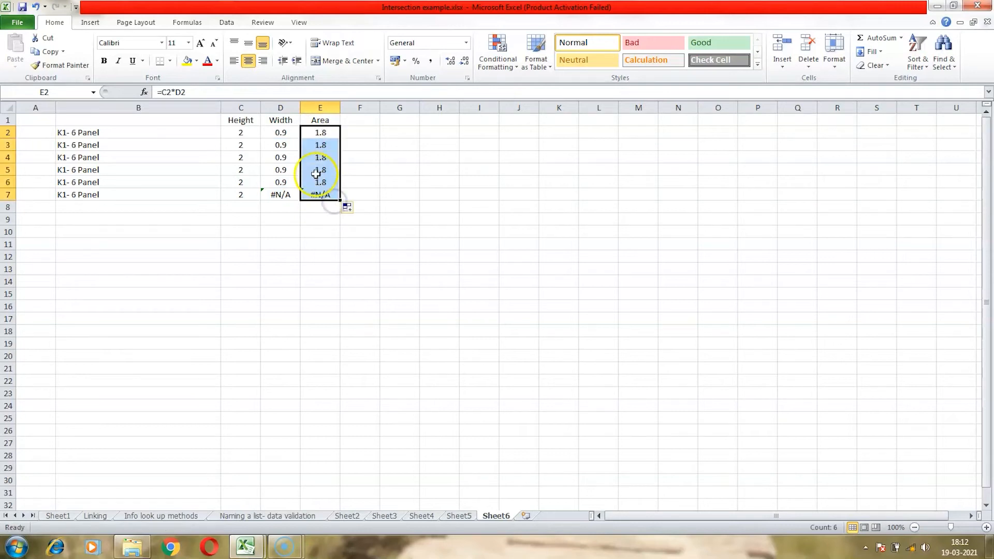
- Inspect the height formula in C2 and its absolute table range
left_click(249, 138)
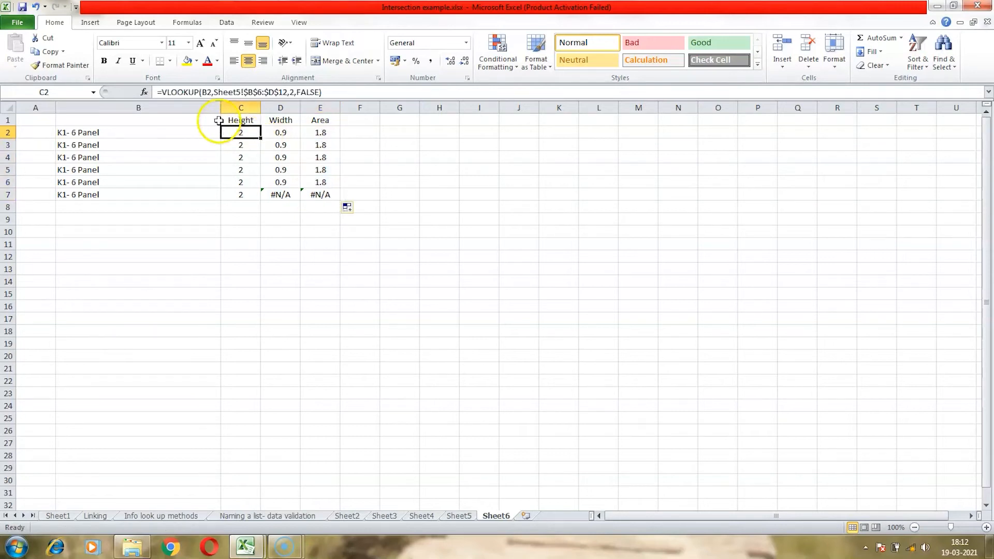
left_click(204, 93)
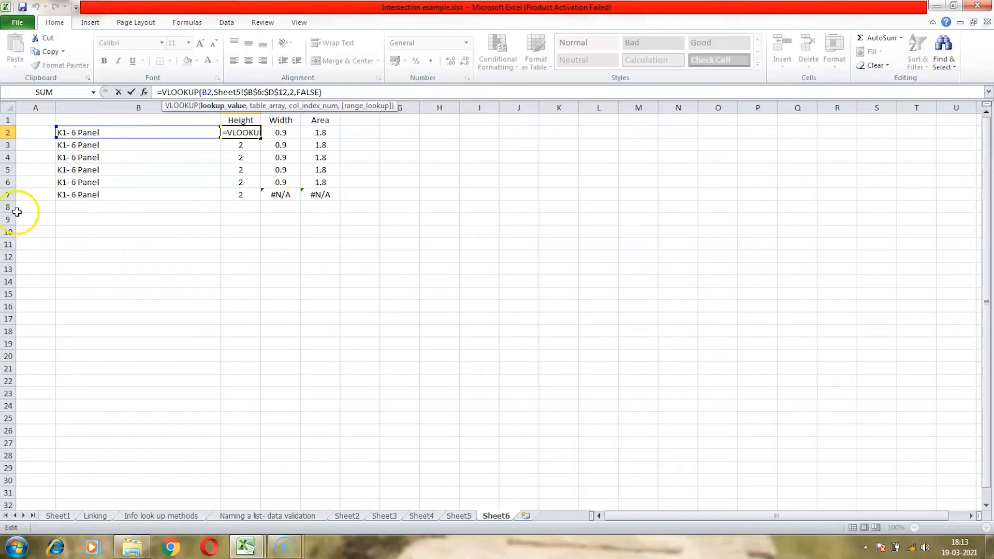
key("Tab")
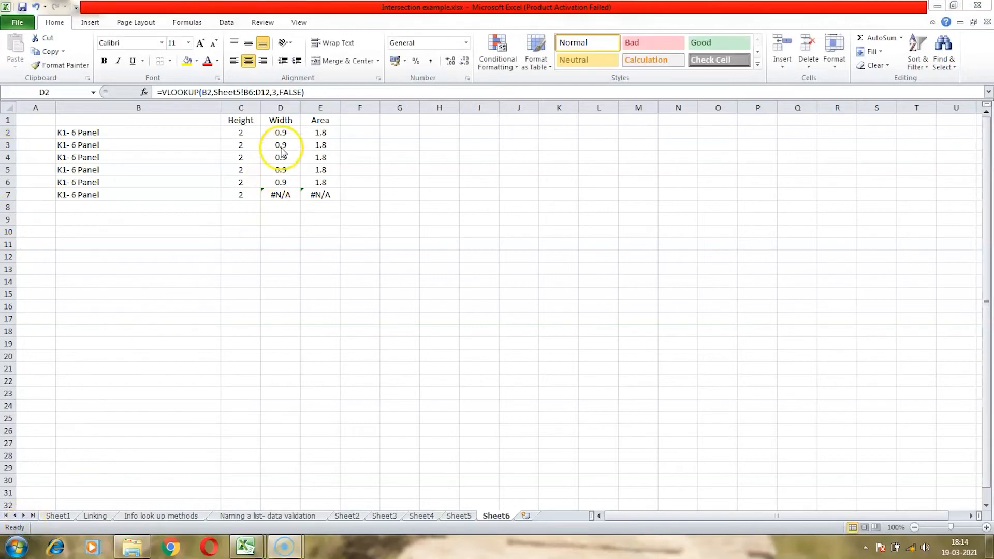
- Make D2's table range absolute as Sheet5!$B$6:$D$12 and fill the width formula down to D7
left_click(279, 133)
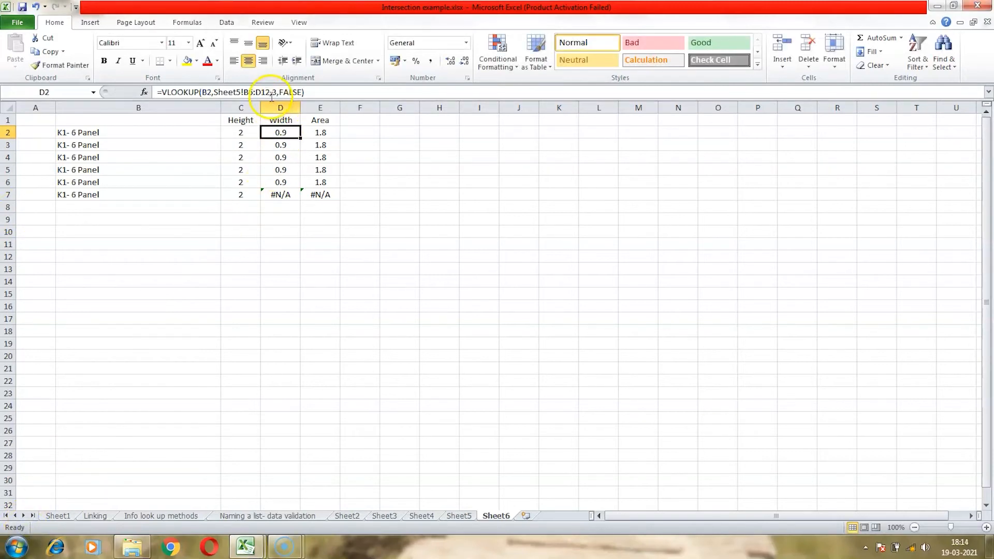
left_click_drag(243, 92, 270, 92)
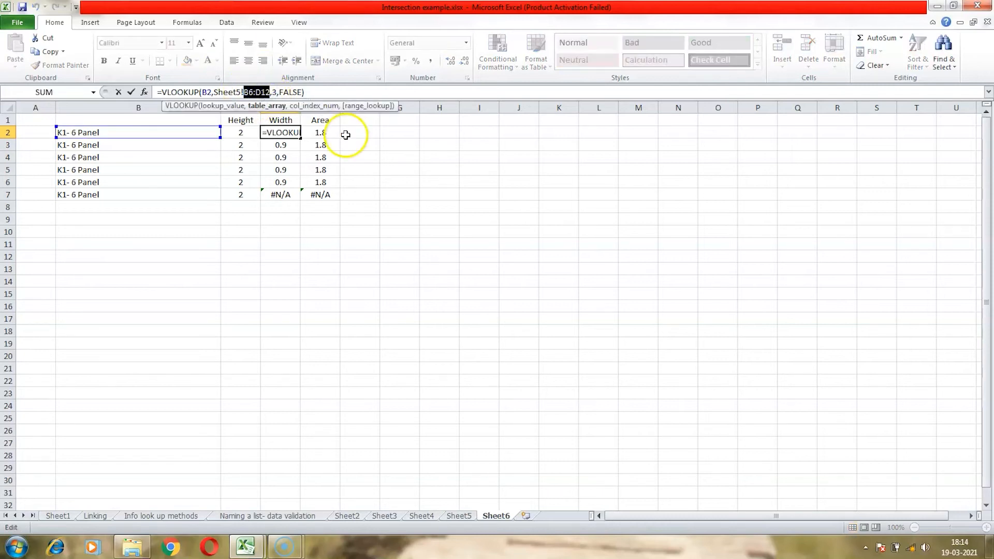
key("F4")
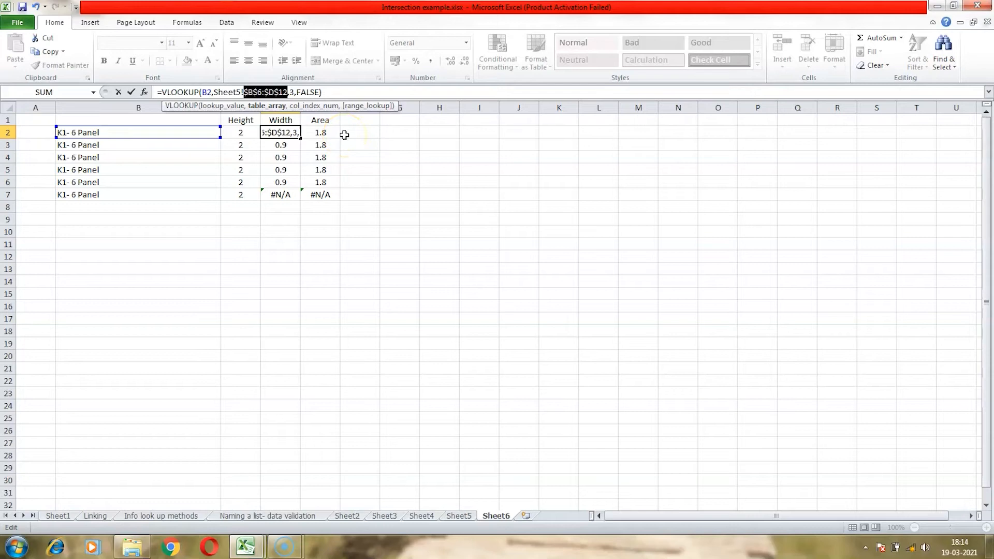
key("Return")
left_click(296, 133)
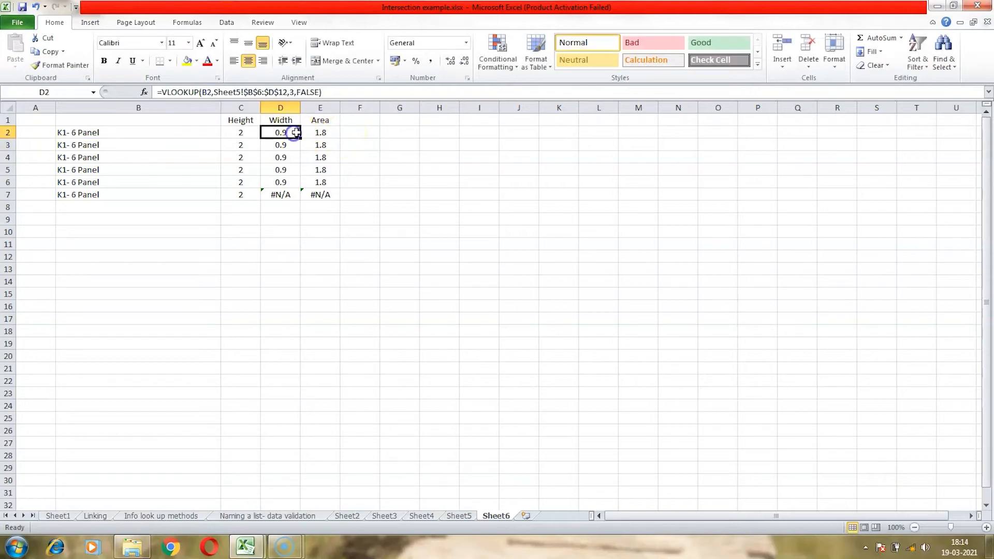
left_click_drag(301, 138, 302, 194)
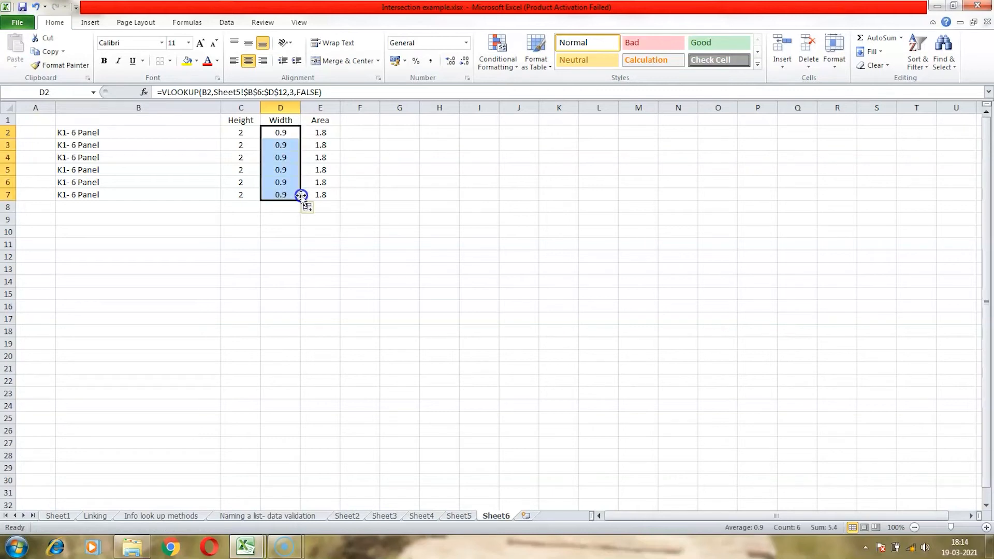
- Choose D1 Flush in B3 from its door dropdown list
left_click(137, 148)
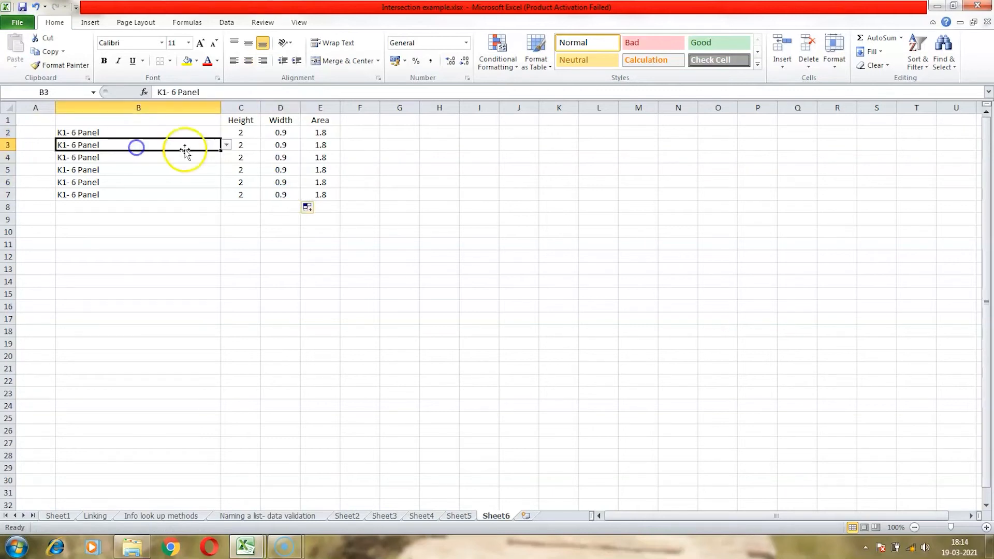
left_click(227, 145)
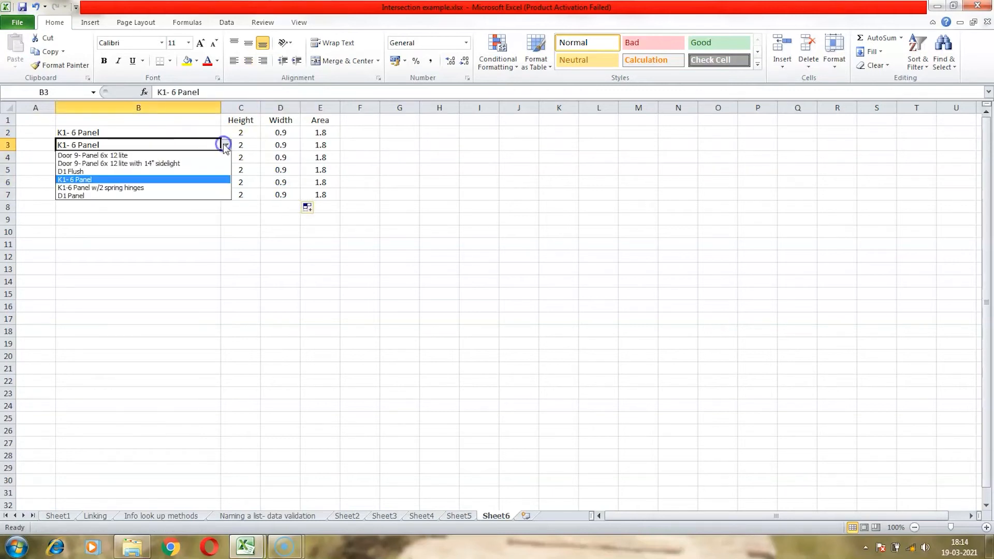
left_click(207, 172)
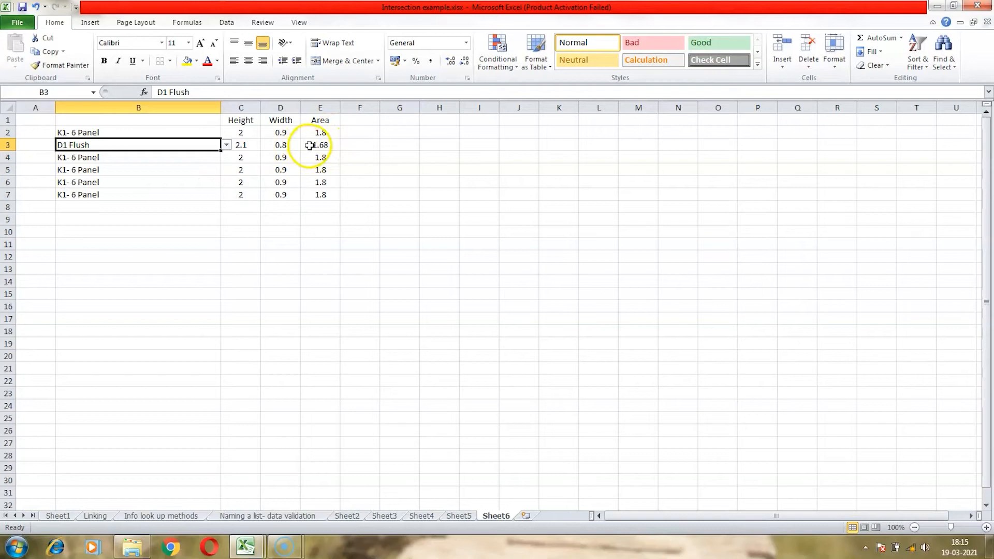
- Inspect the height, width and area formulas in row 3
left_click(253, 146)
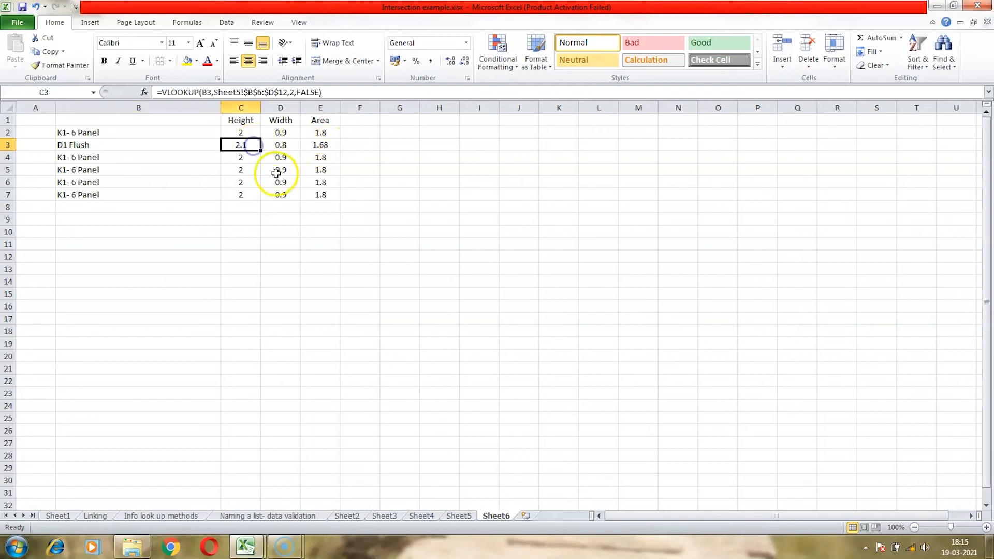
left_click(280, 145)
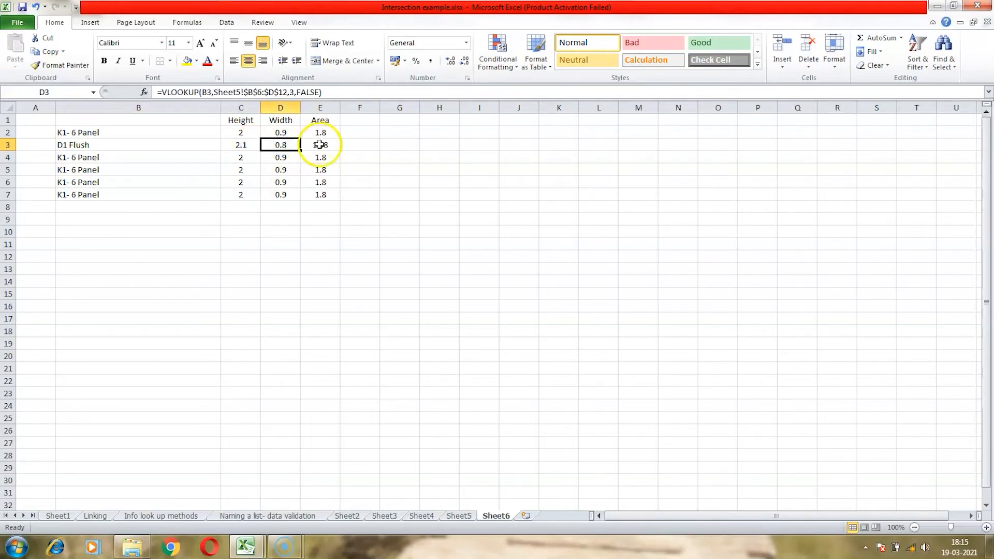
left_click(319, 146)
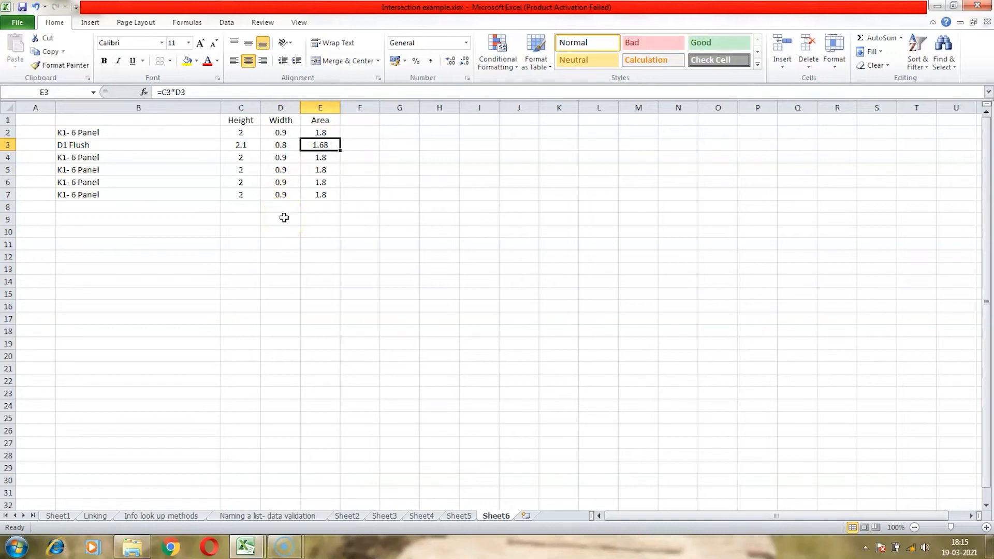
- Choose Door 9- Panel 6x 12 lite in B5 from its dropdown and select its area cell
left_click(209, 169)
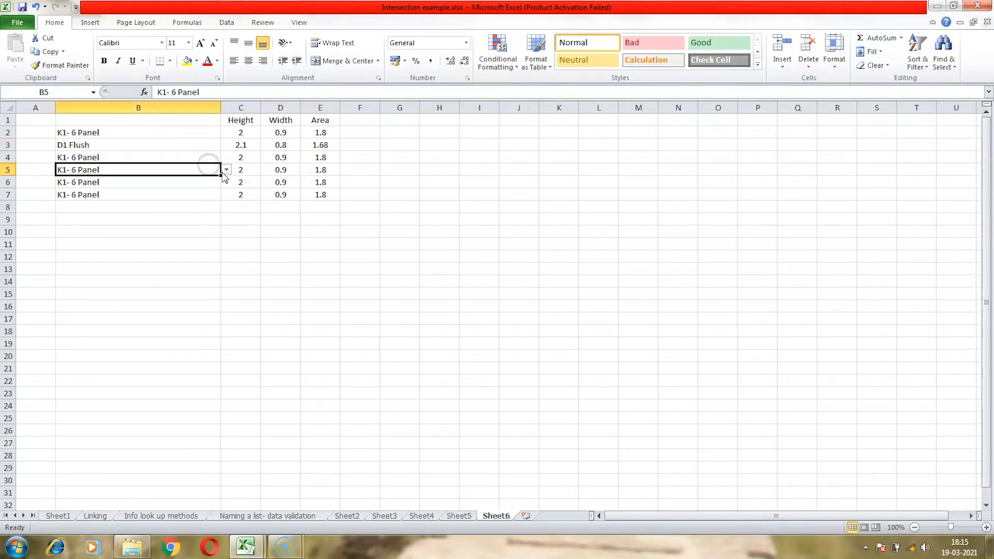
left_click(223, 171)
left_click(220, 181)
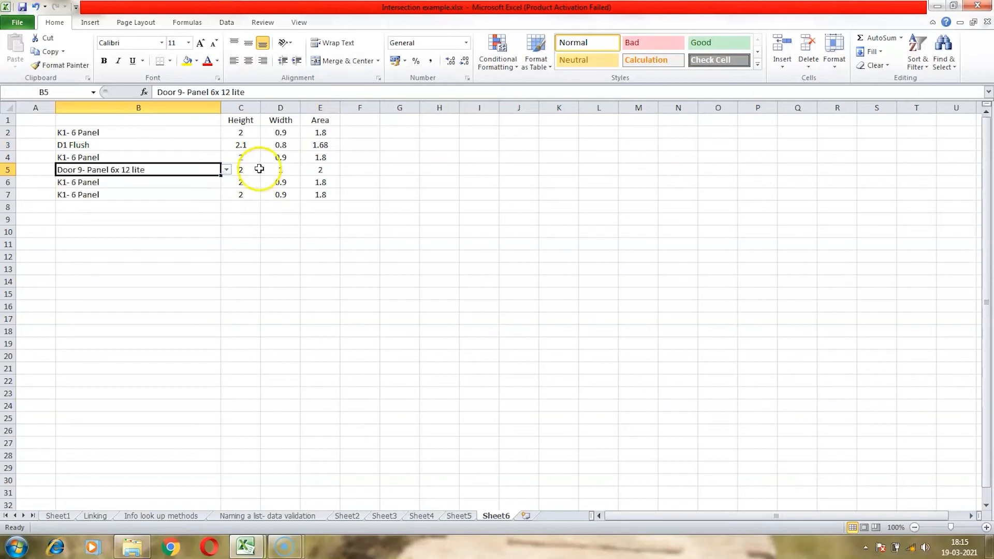
left_click(303, 169)
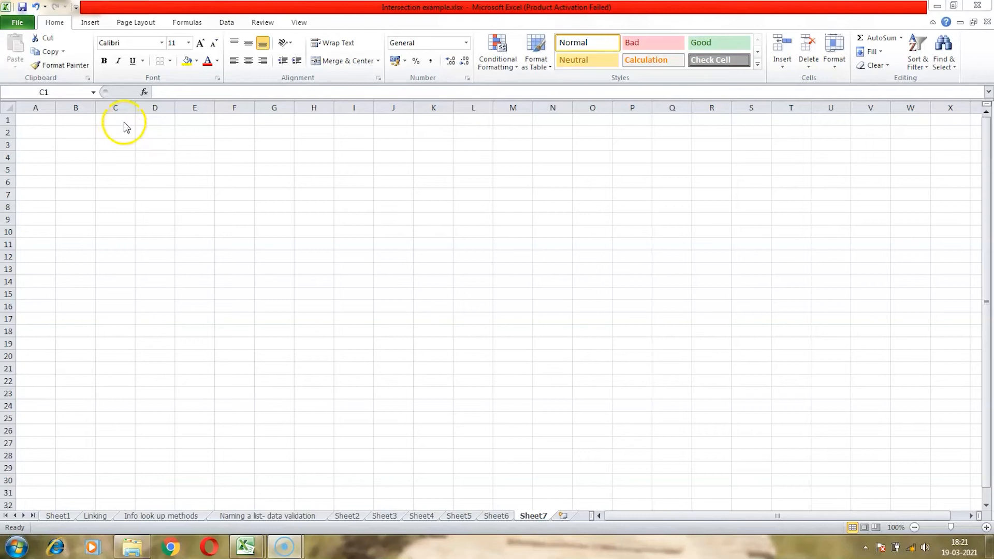
- On Sheet7, enter the numbers 23, 43, 56, 22 and 18 in C1 through C5
left_click(124, 122)
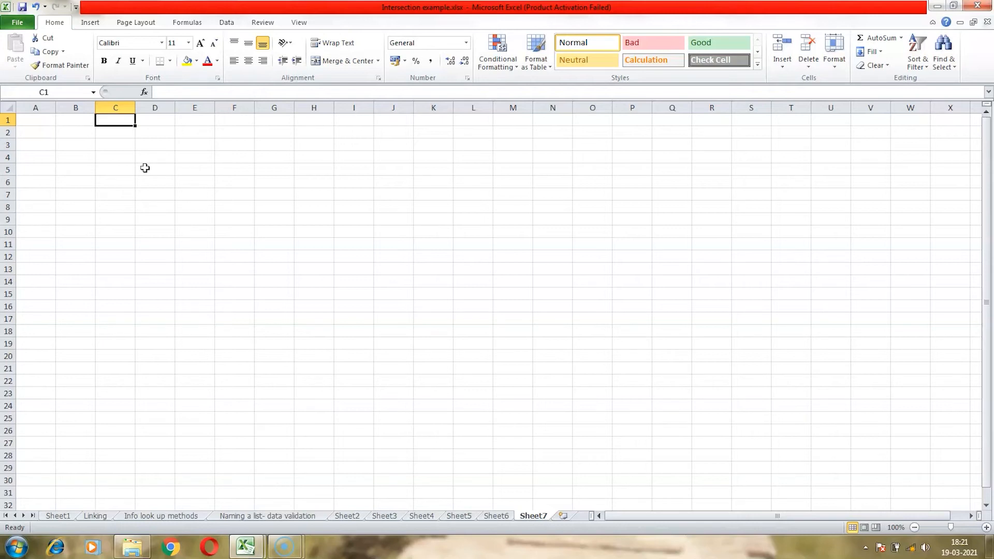
type("23")
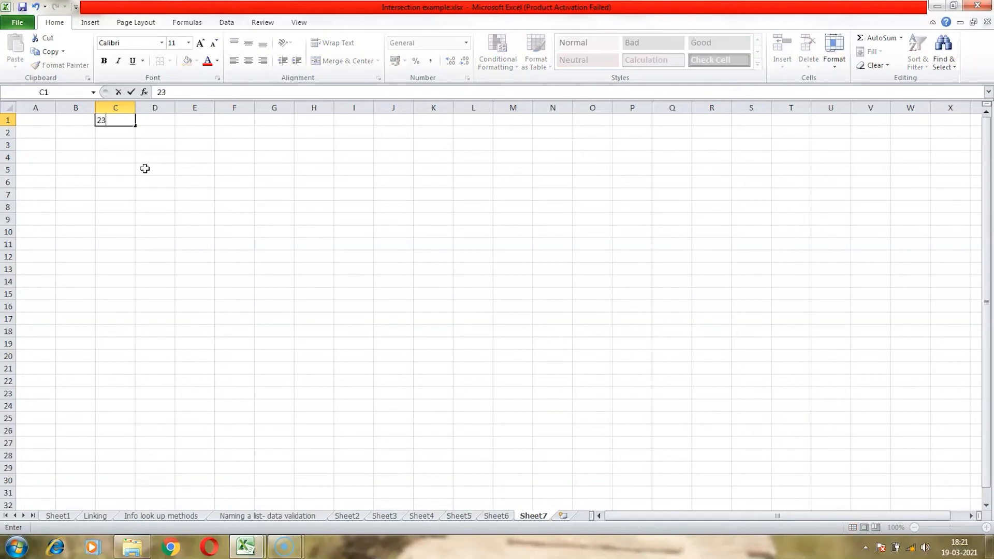
key("Return")
type("43")
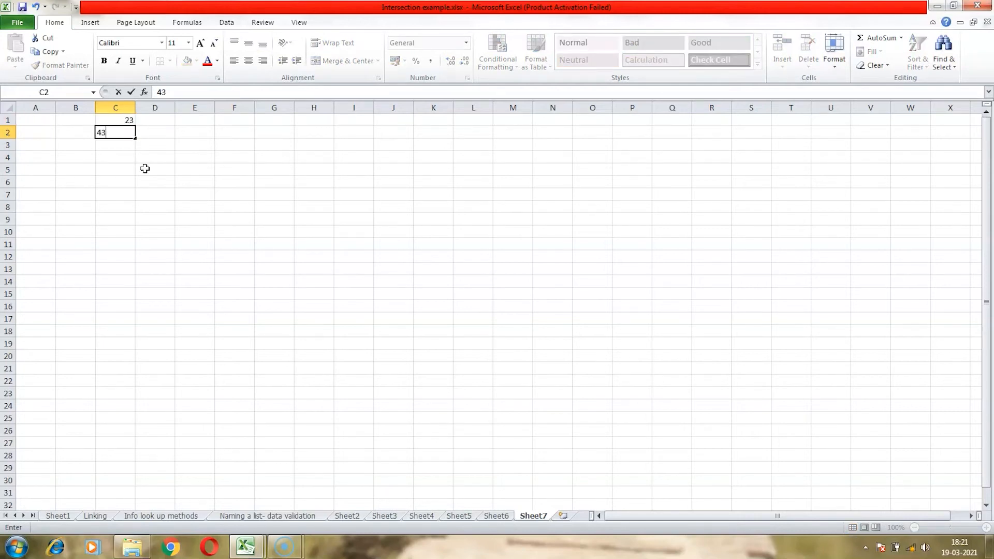
key("Return")
type("56")
key("Return")
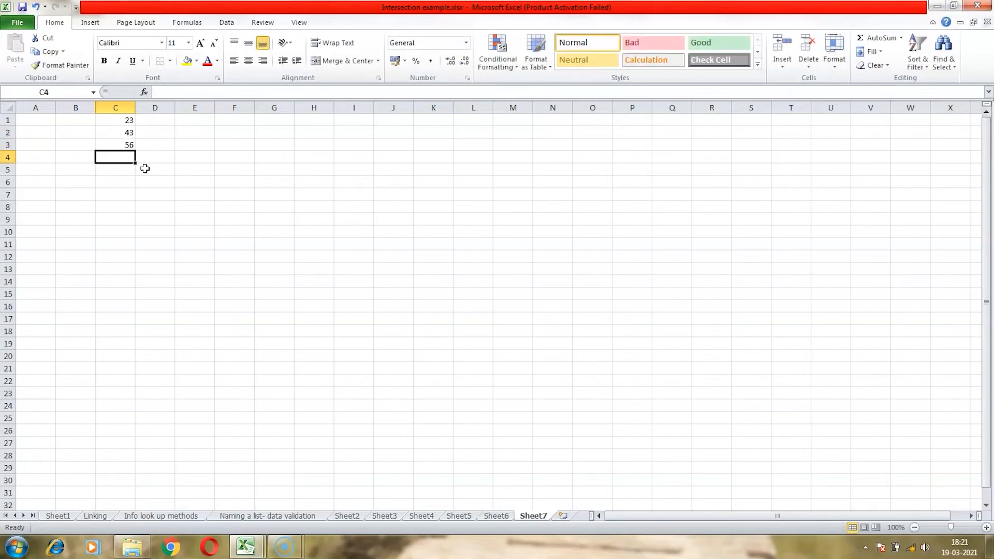
type("22")
key("Return")
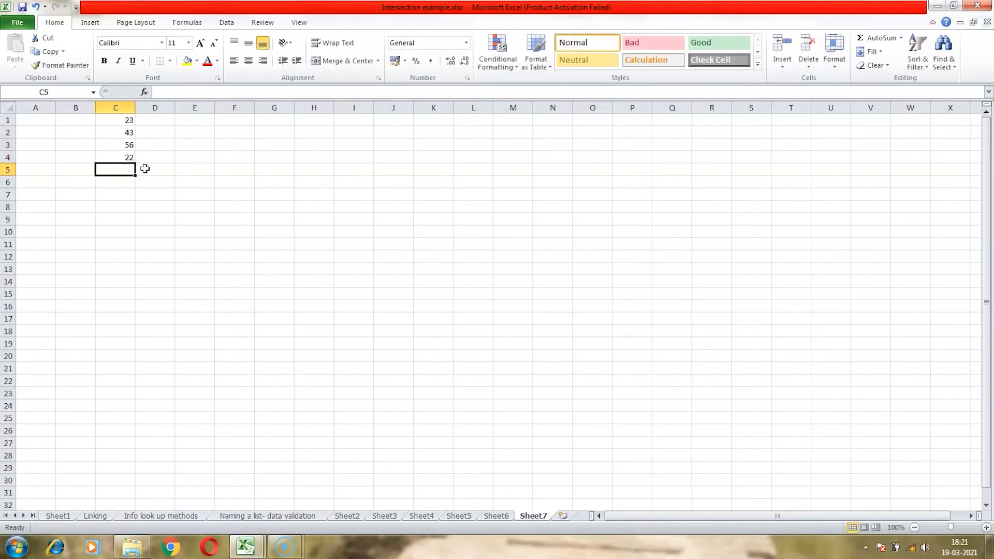
type("18")
key("Return")
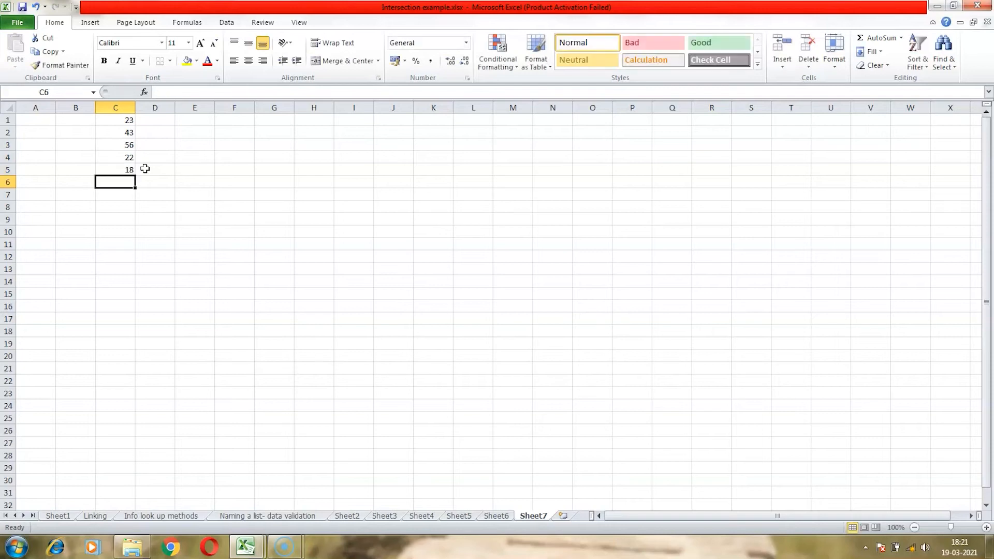
- Enter the numbers 22, 88, 7, 5 and 29 in D1 through D5 on Sheet7
key("Up")
key("Up")
key("Up")
key("Up")
key("Up")
key("Right")
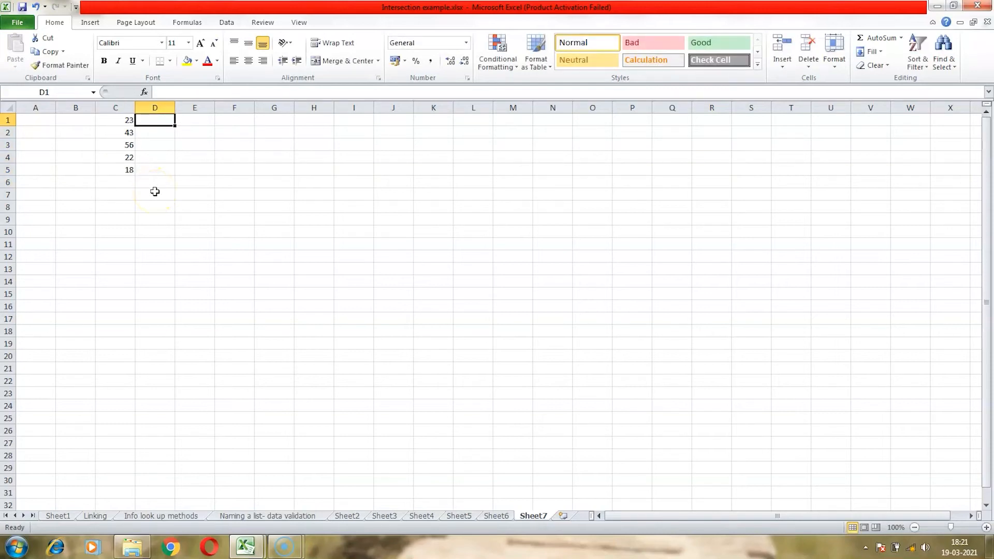
type("22")
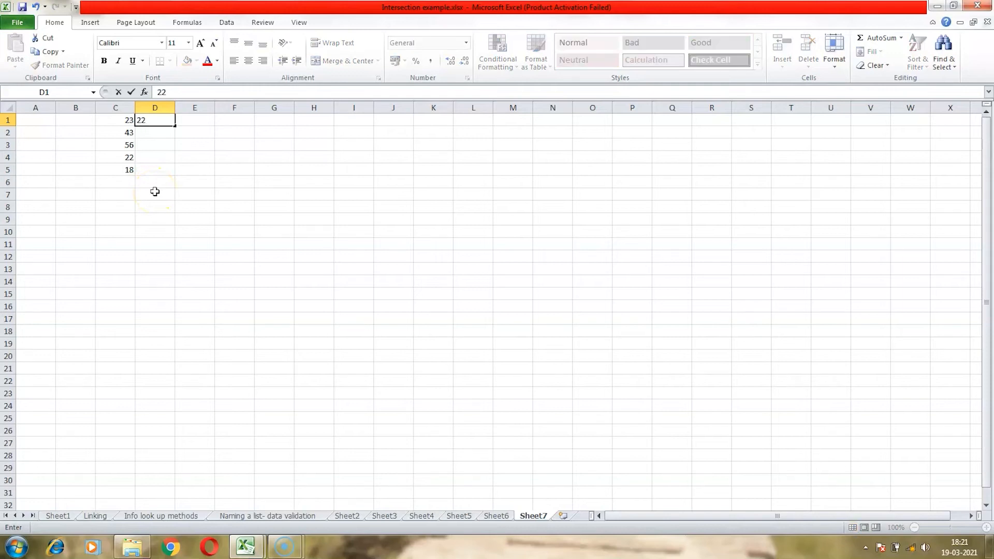
key("Return")
type("88")
key("Return")
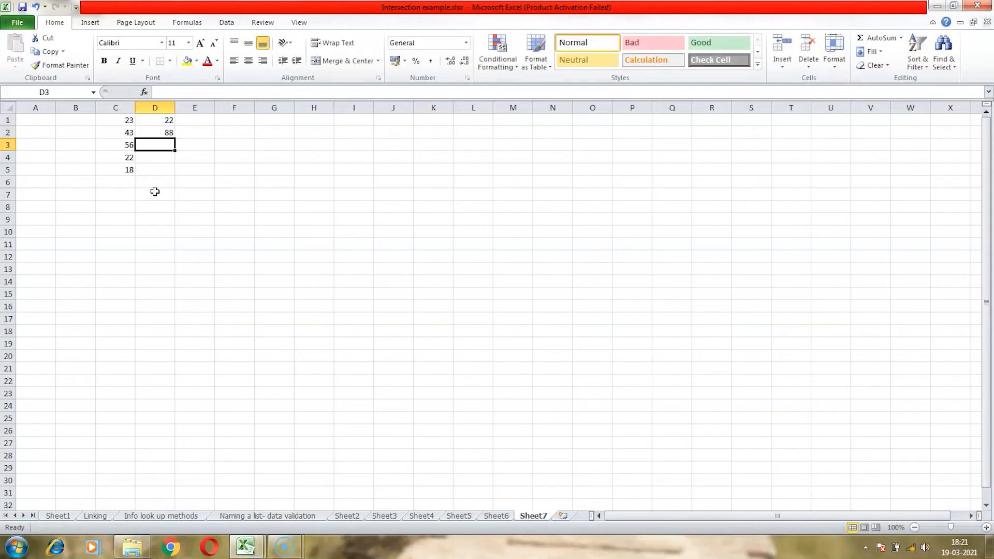
type("07")
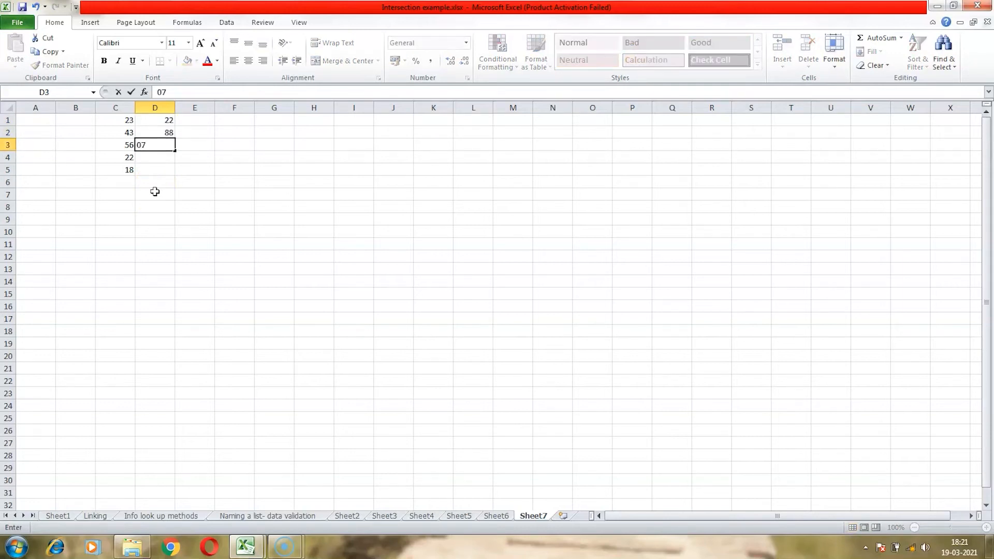
key("Return")
type("5")
key("Return")
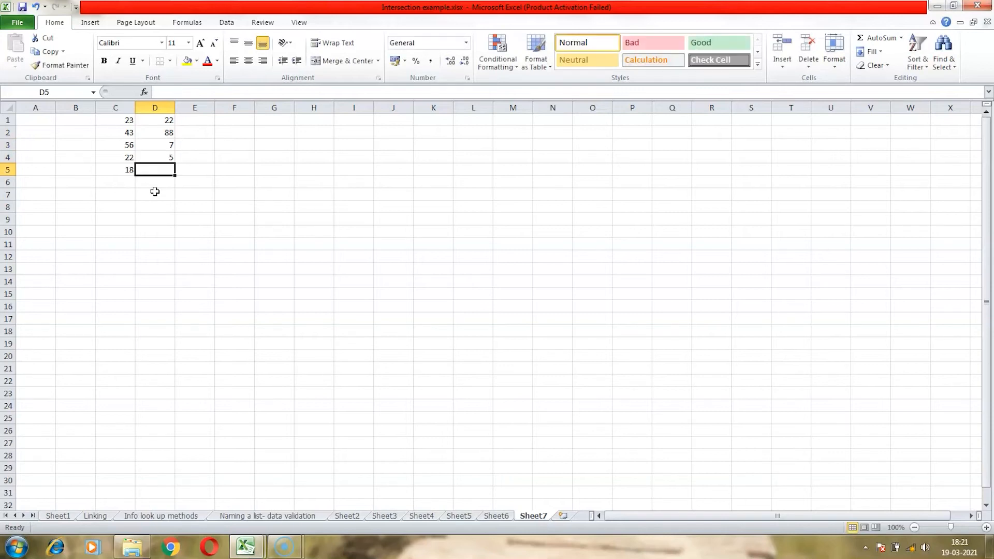
type("29")
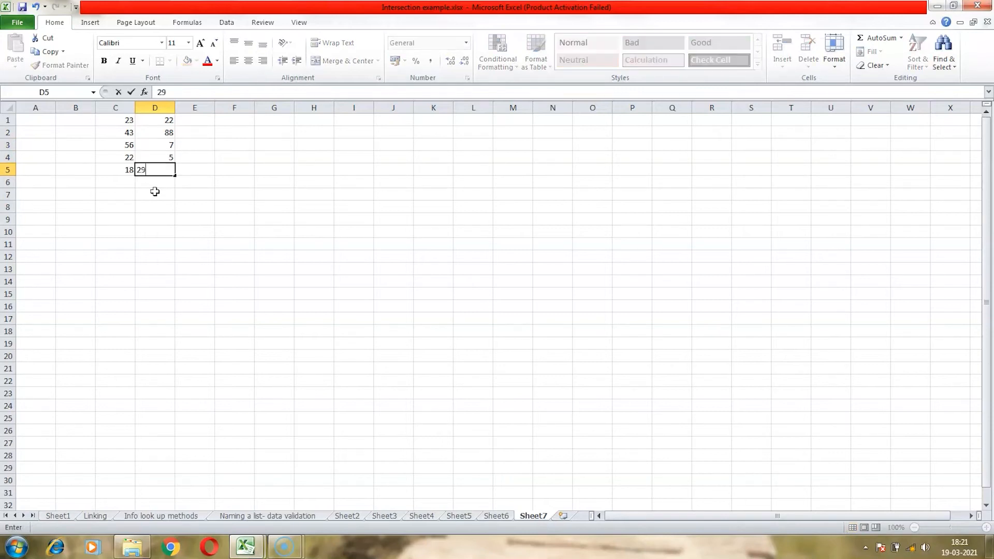
key("Return")
- In C7, enter the formula =AVERAGE(MAX(C1:C5),MAX(D1:D5)), selecting both ranges on the sheet
key("Down")
key("Left")
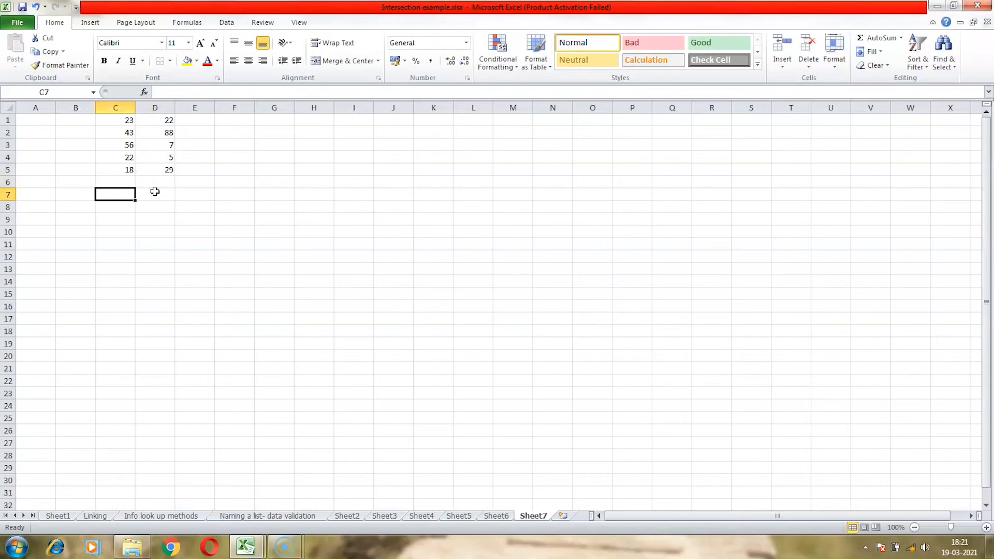
type("=")
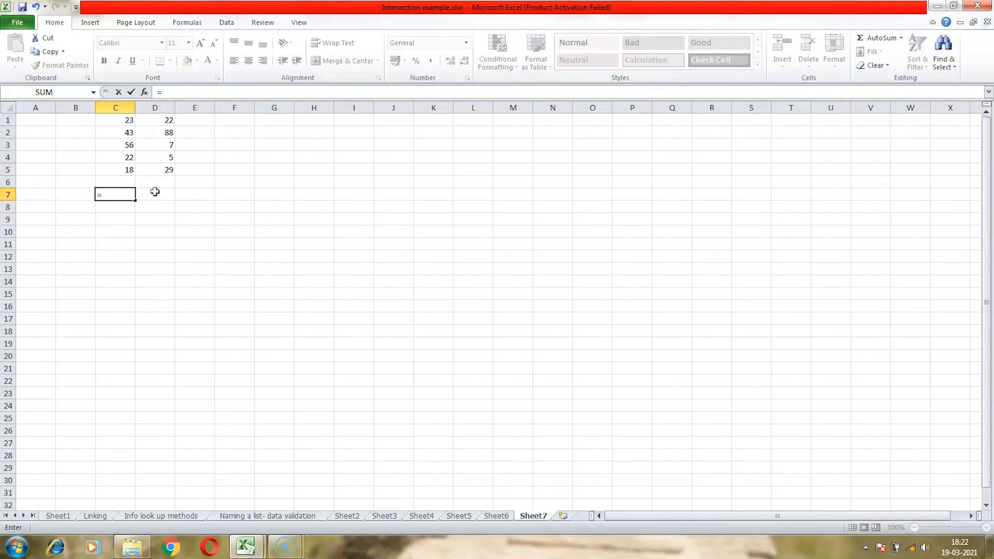
type("av")
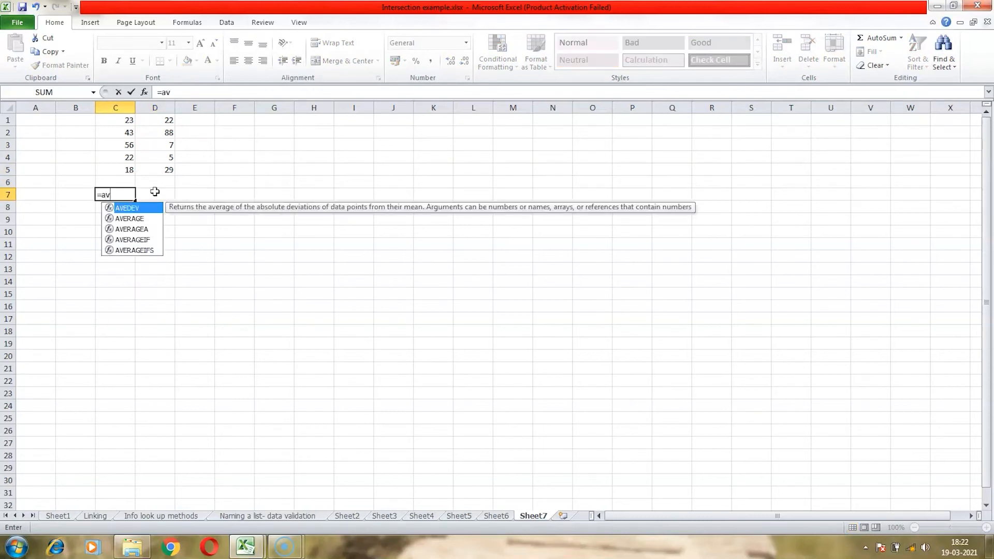
type("erage")
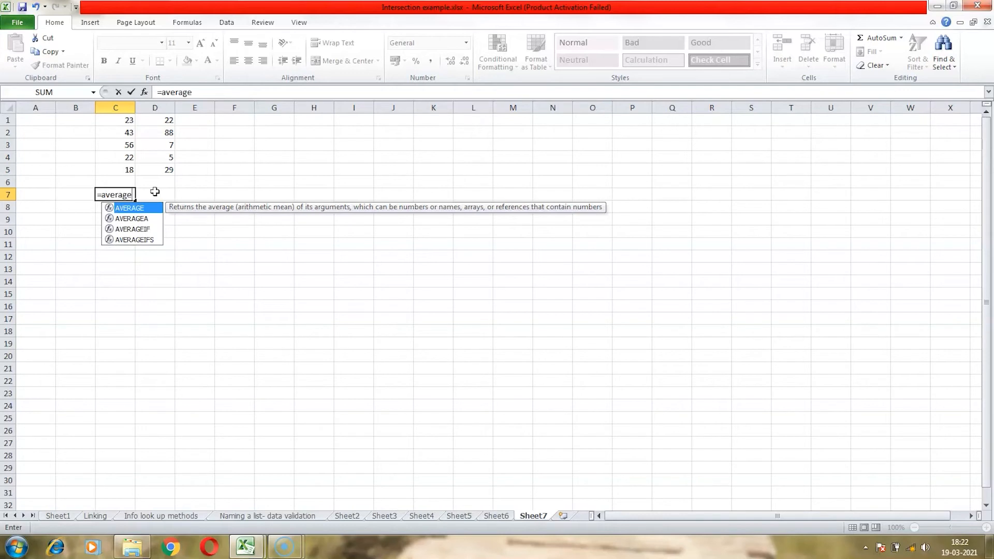
type("(")
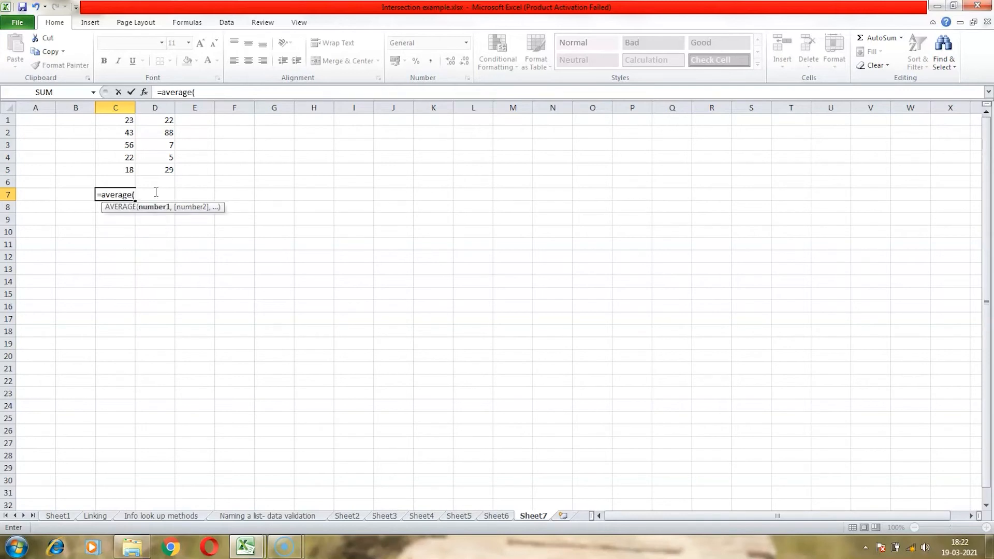
type("max")
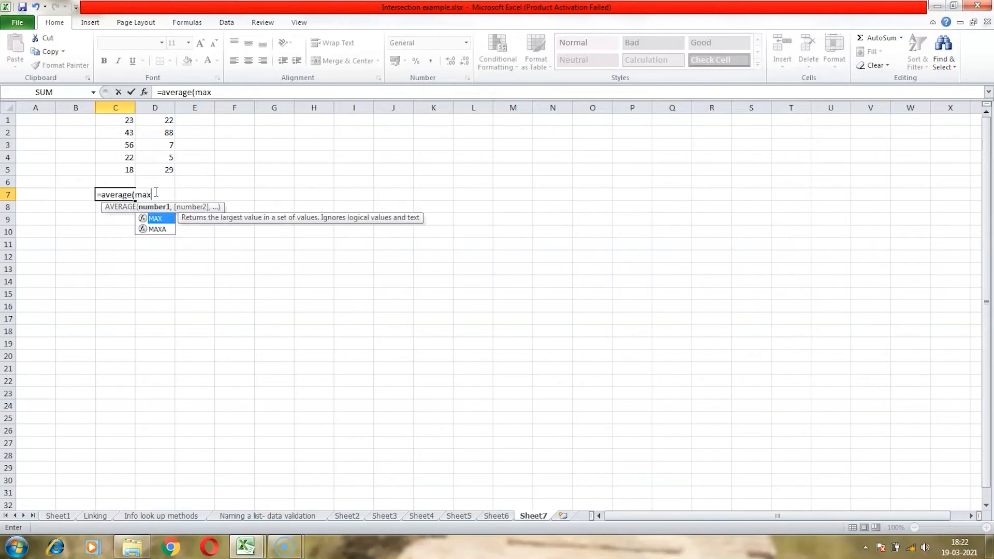
type("(")
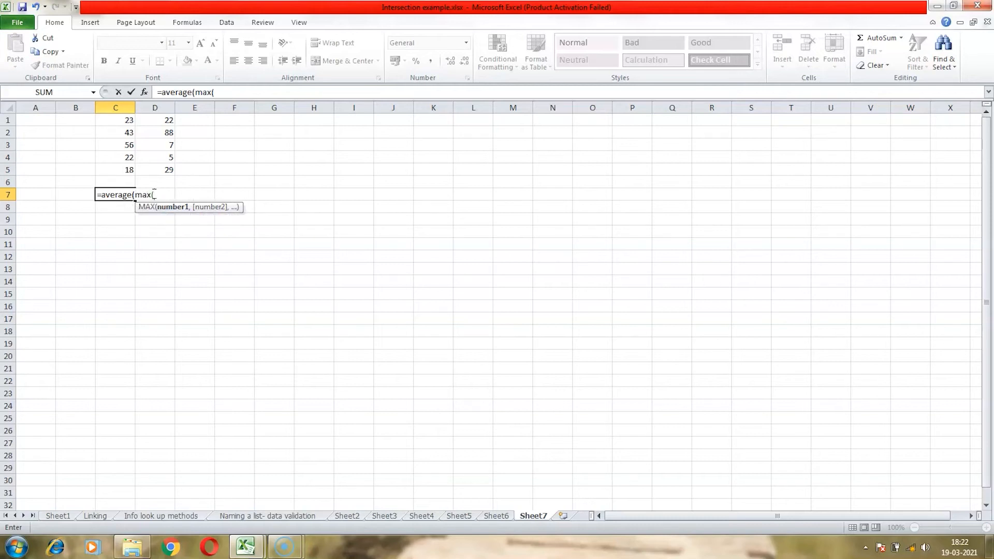
left_click_drag(126, 118, 126, 171)
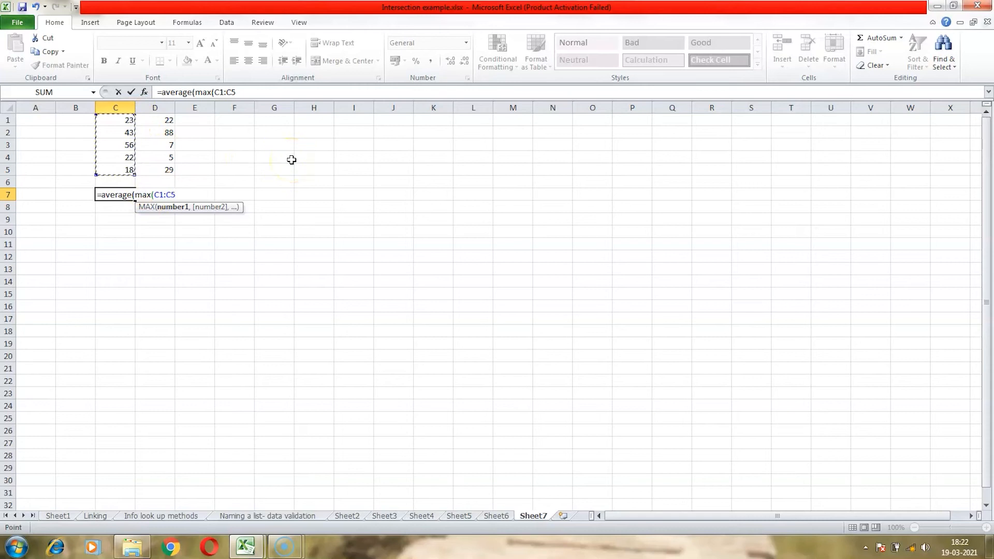
type(")")
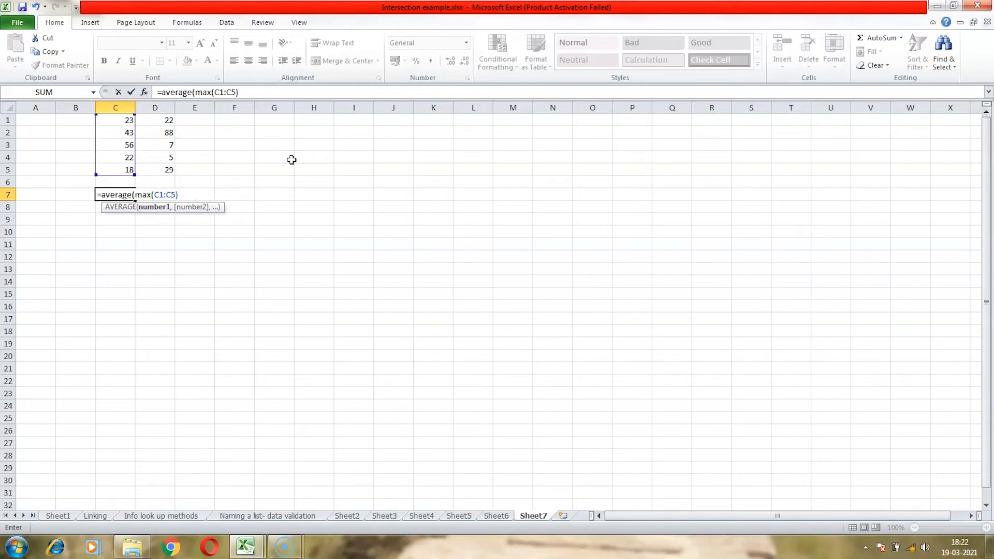
type(",")
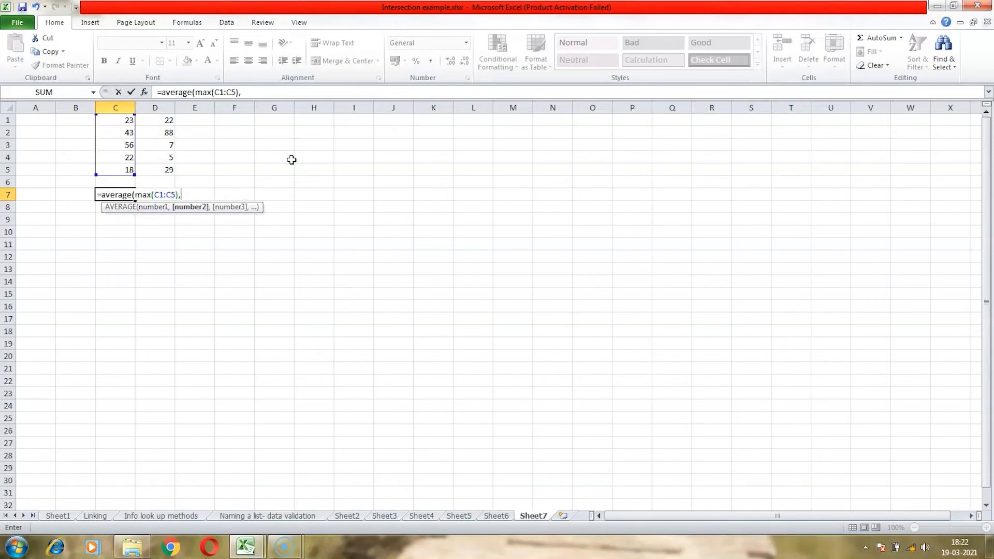
type("max")
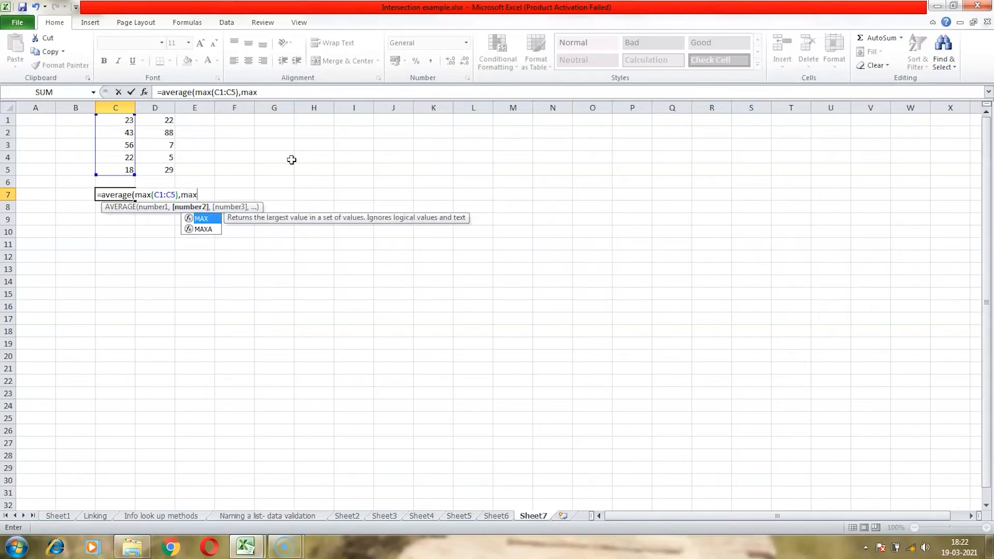
type("(")
left_click_drag(164, 121, 165, 167)
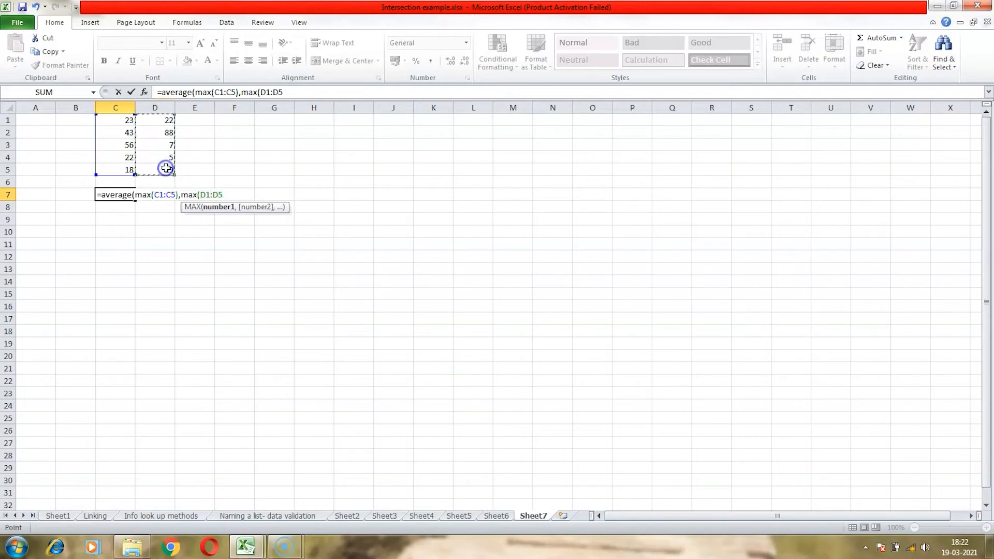
type("))")
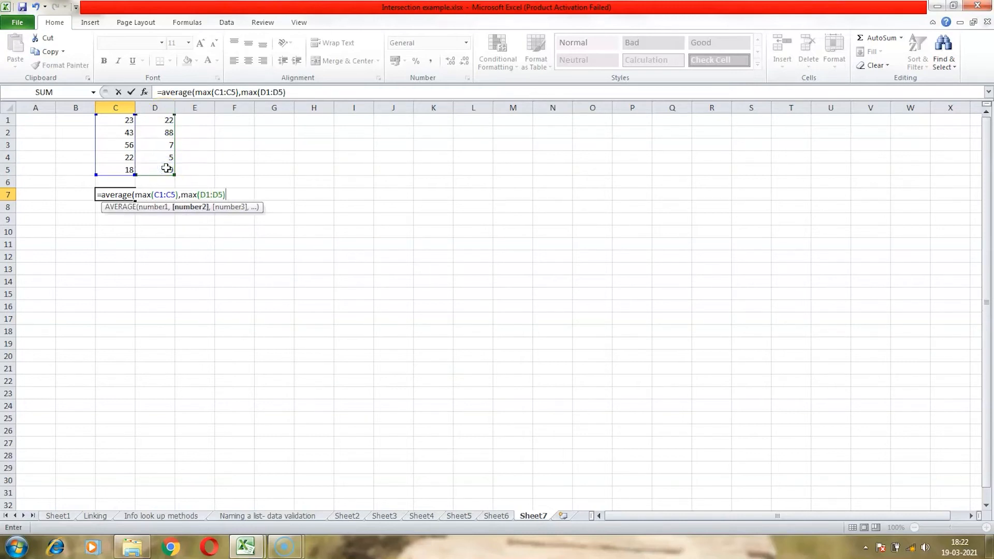
left_click(165, 168, "shift")
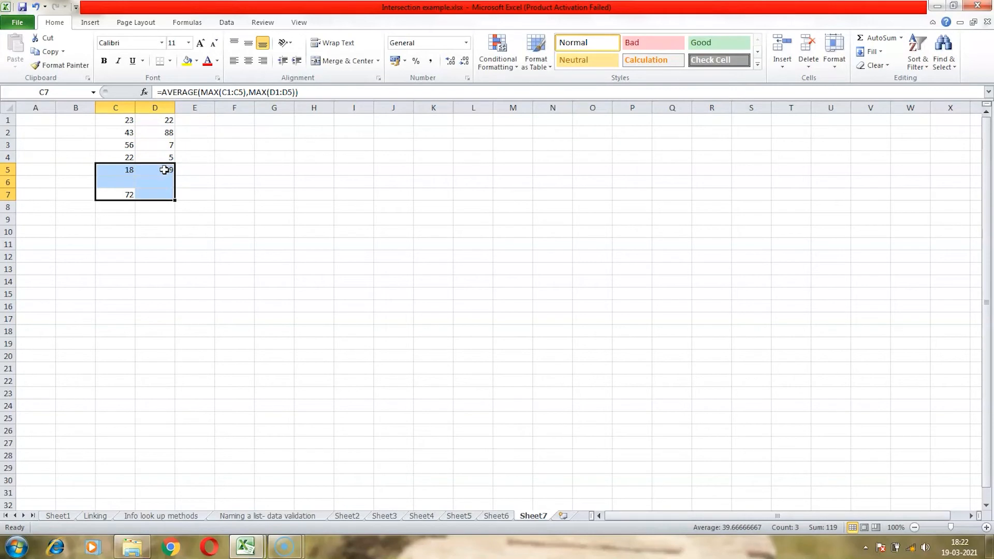
left_click(126, 195)
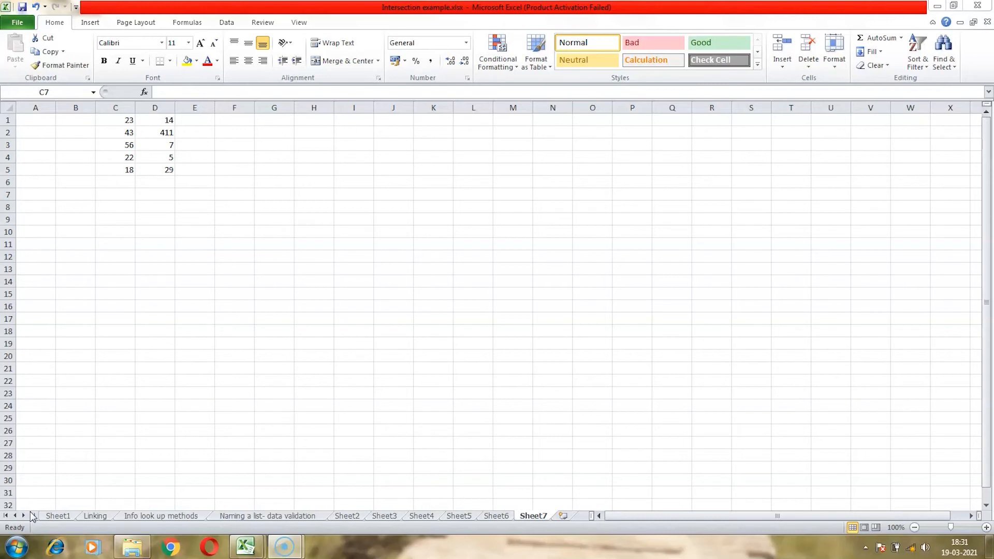
- Select C1:D5 and create a new rule formatting all cells by value as a 2-Color Scale with minimum type Number and value 50
left_click(126, 120)
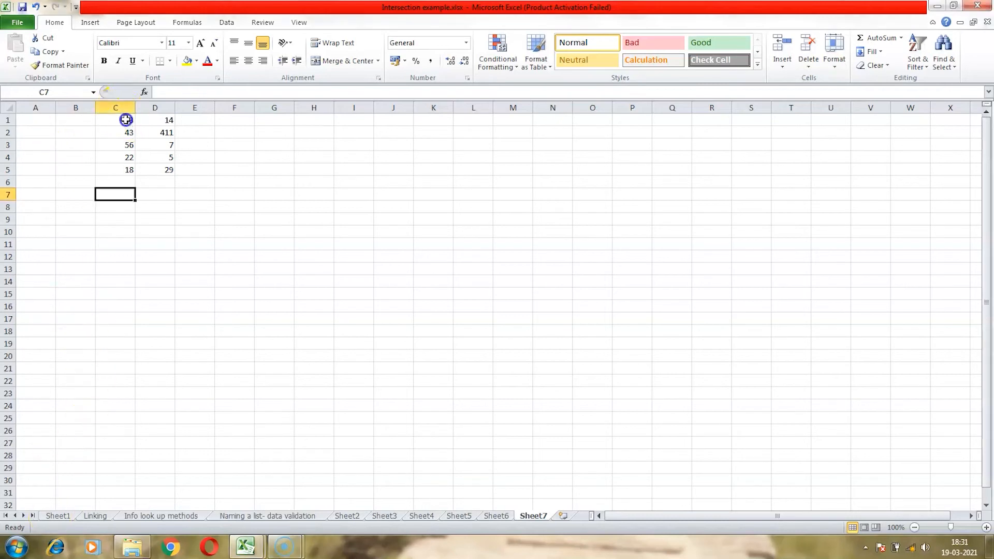
left_click_drag(126, 120, 154, 171)
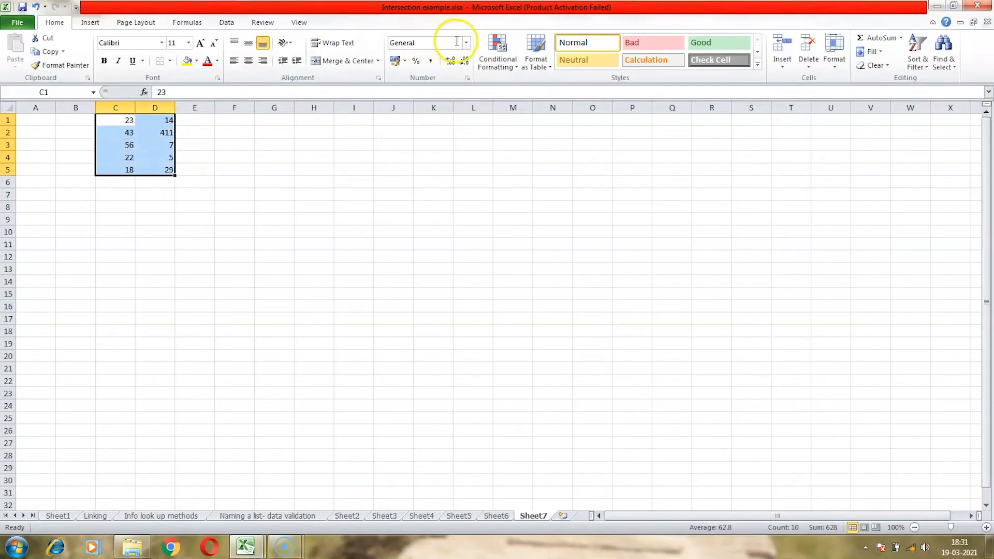
left_click(492, 66)
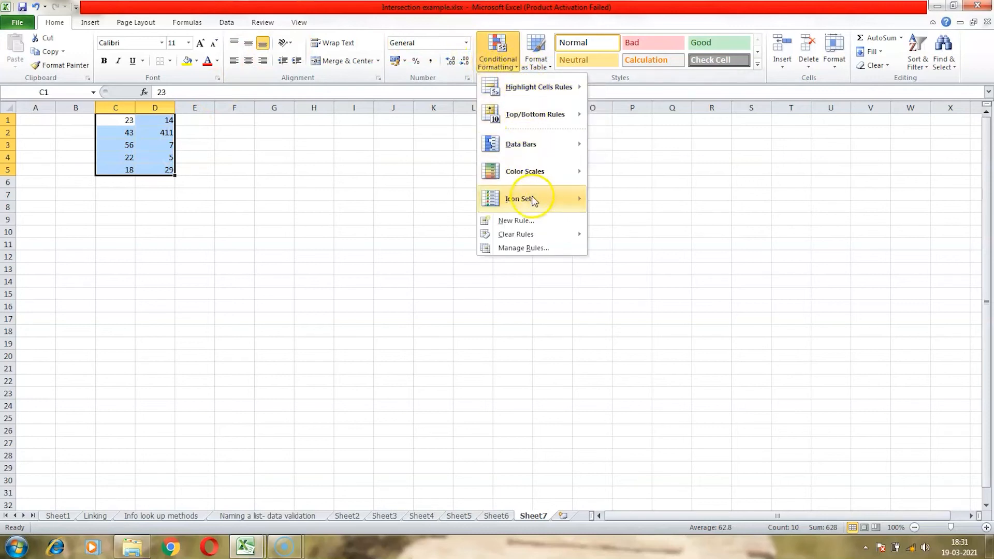
left_click(536, 225)
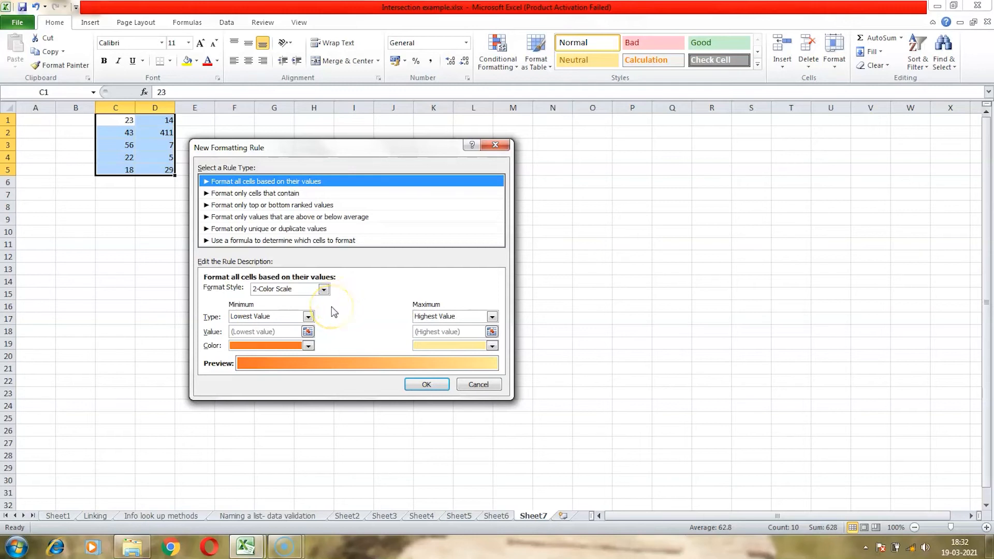
left_click(276, 180)
left_click(323, 289)
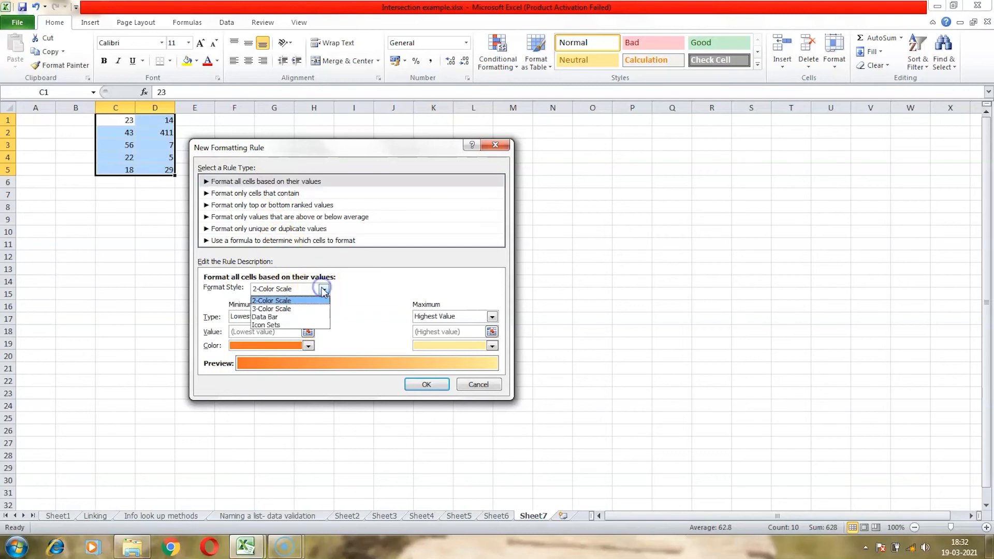
left_click(309, 300)
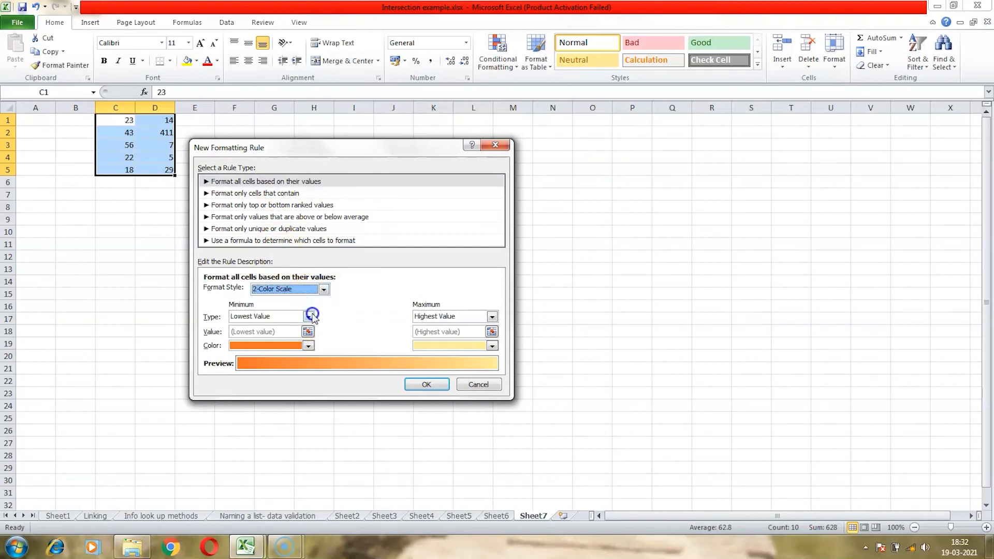
left_click(309, 317)
left_click(298, 333)
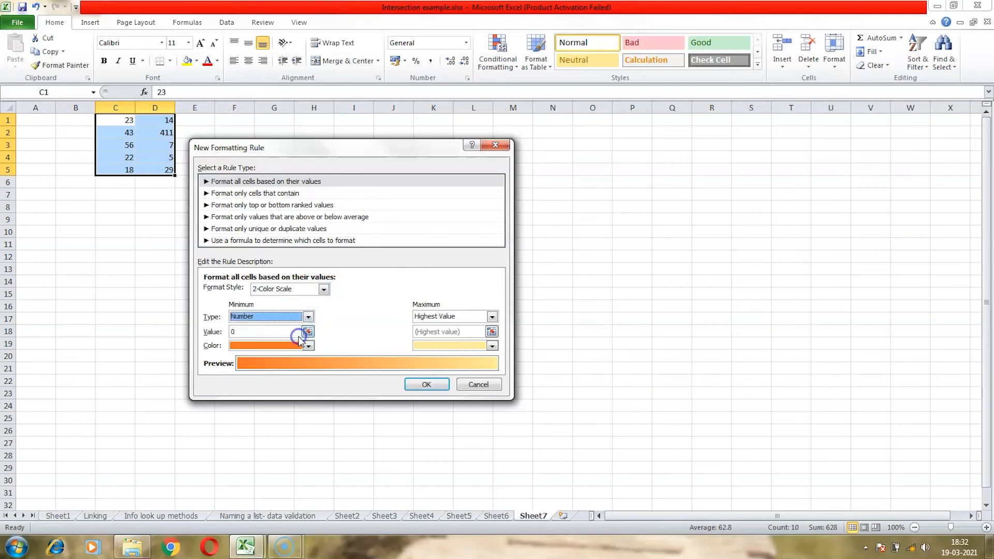
left_click(240, 332)
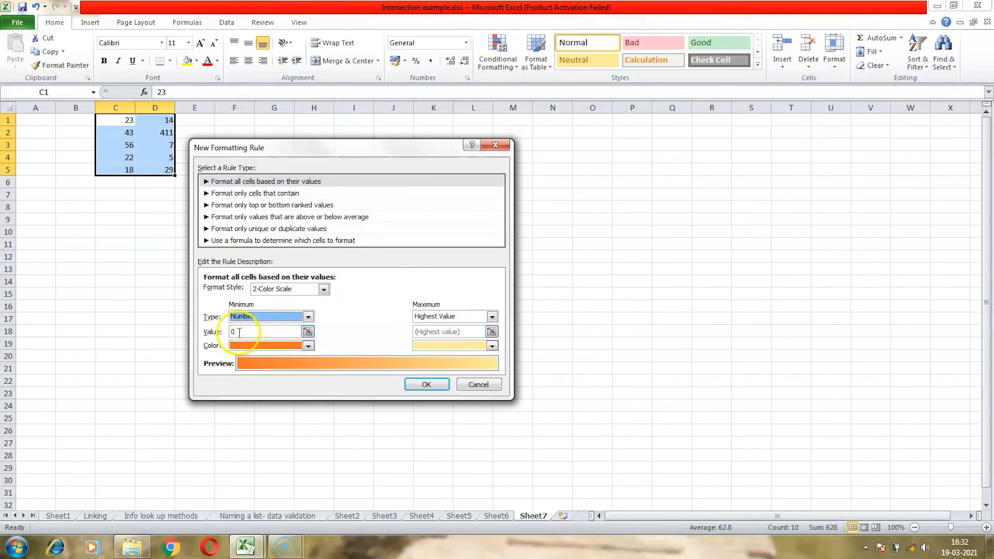
left_click(239, 332)
type("5")
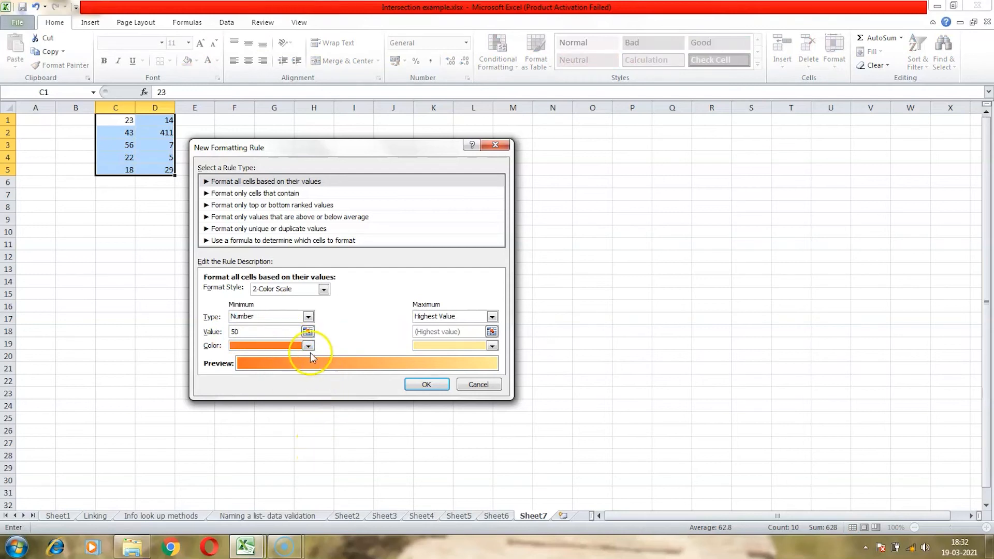
- Set the minimum color to red and the maximum to type Number, value 50, color green
left_click(309, 348)
left_click(244, 435)
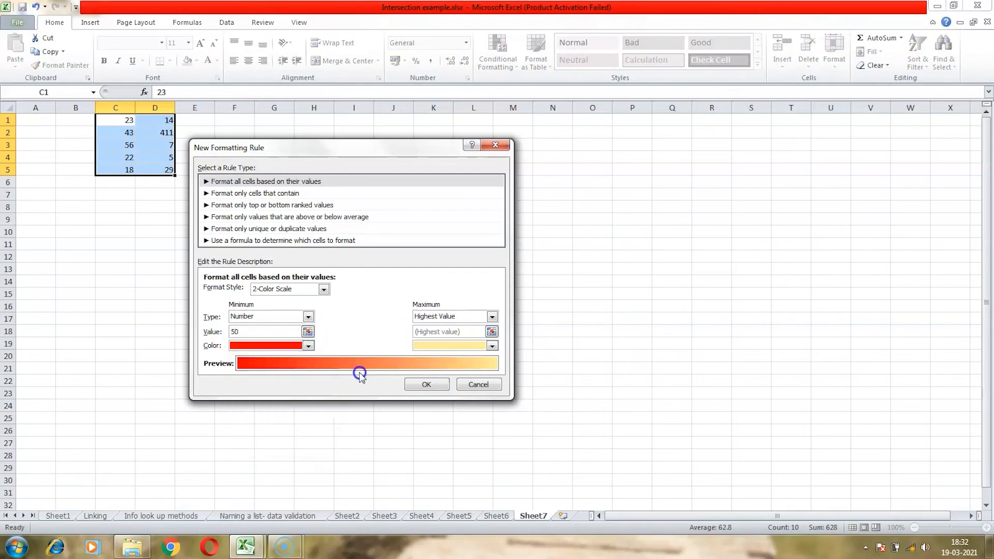
left_click(483, 317)
left_click(469, 336)
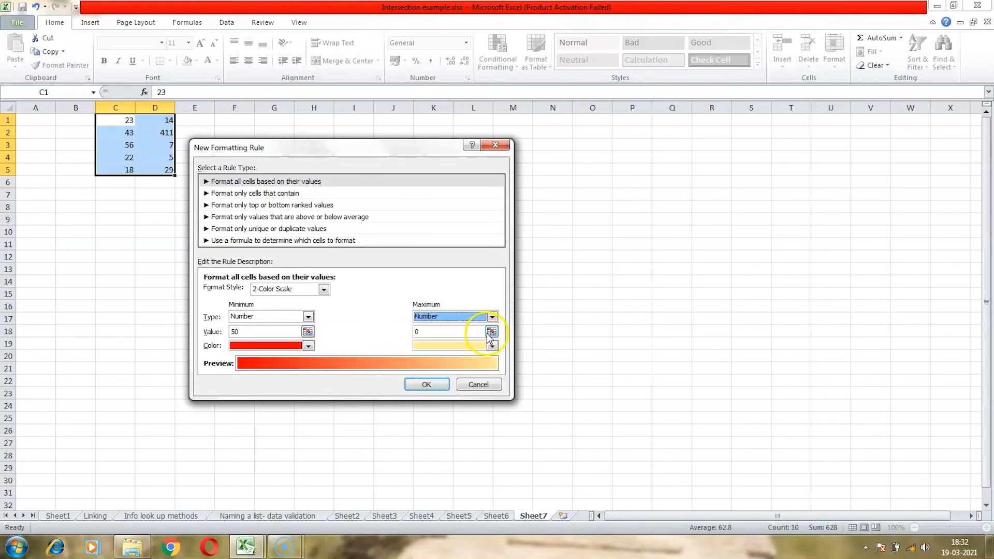
left_click(418, 332)
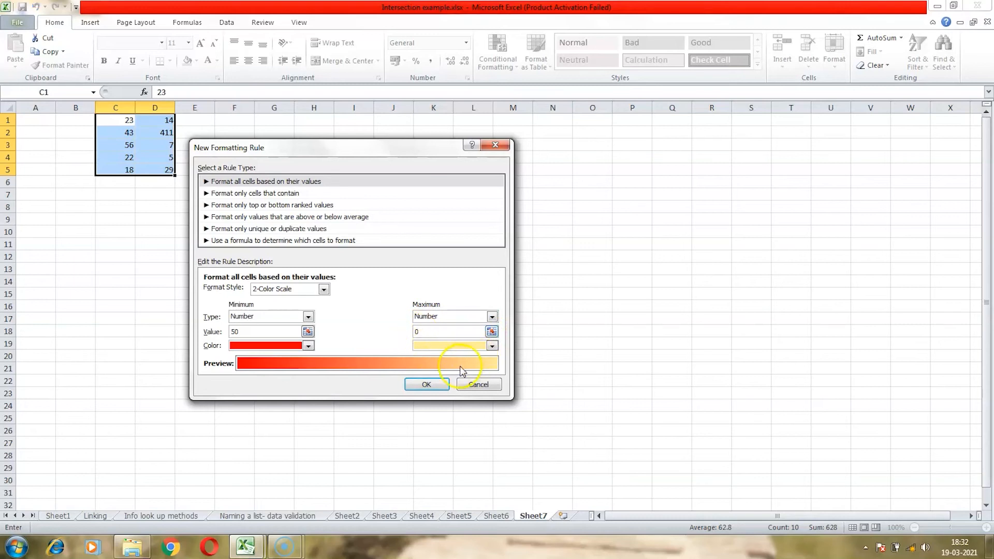
key("BackSpace")
type("50")
left_click(492, 346)
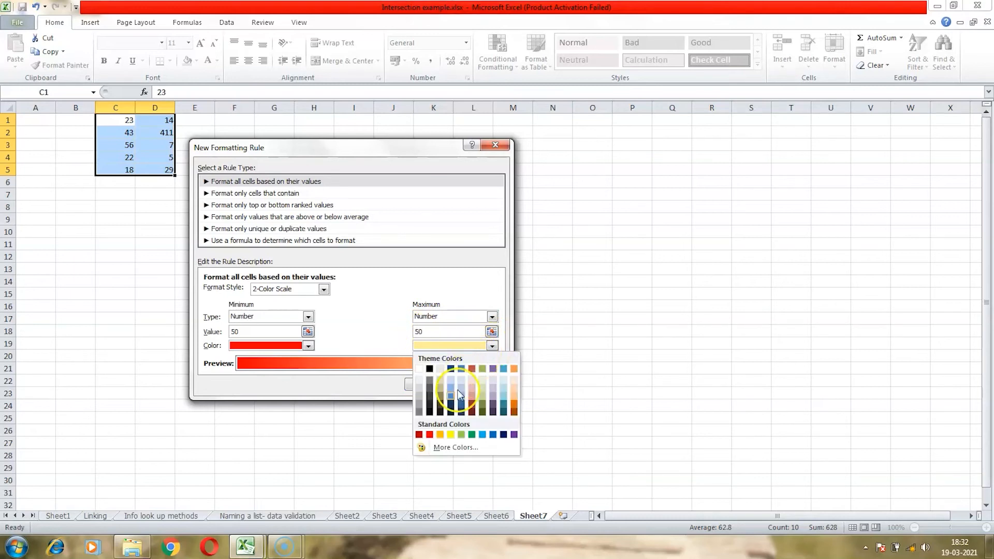
left_click(471, 433)
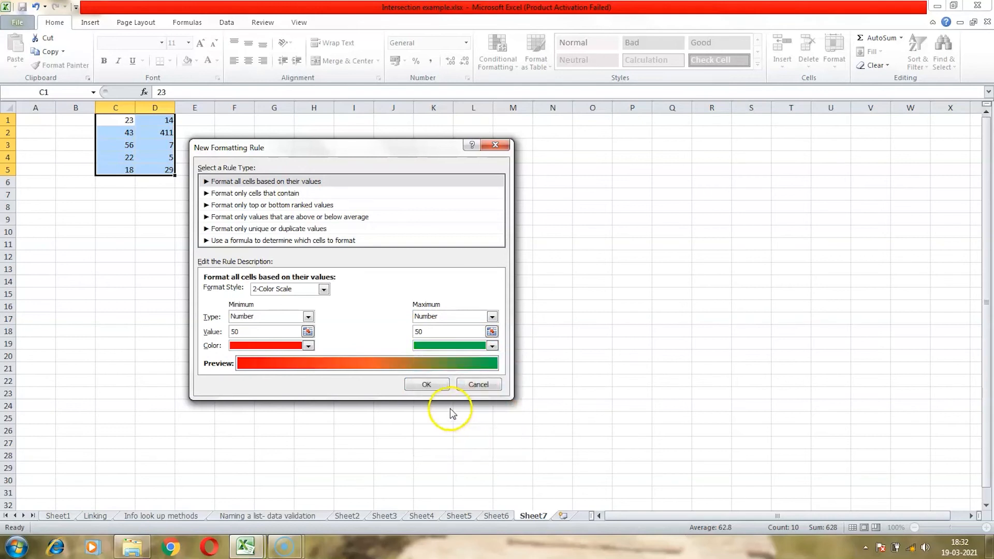
- Apply the new 2-Color Scale formatting rule to C1:D5
left_click(427, 385)
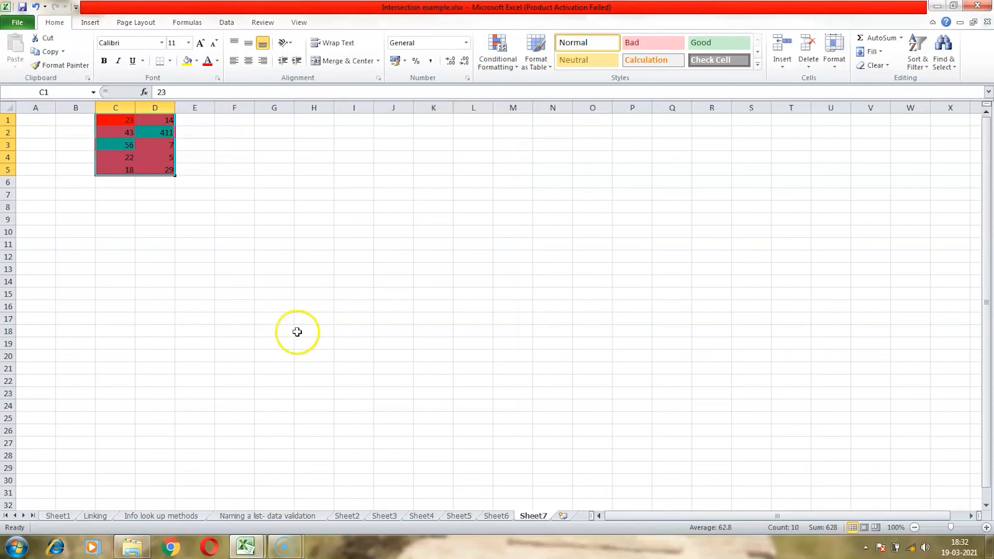
left_click(133, 180)
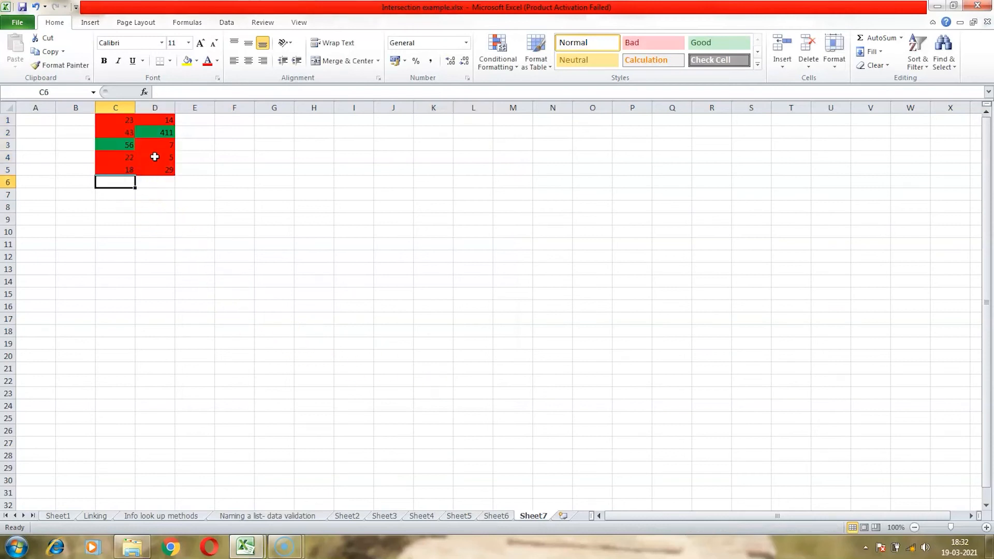
left_click(160, 182)
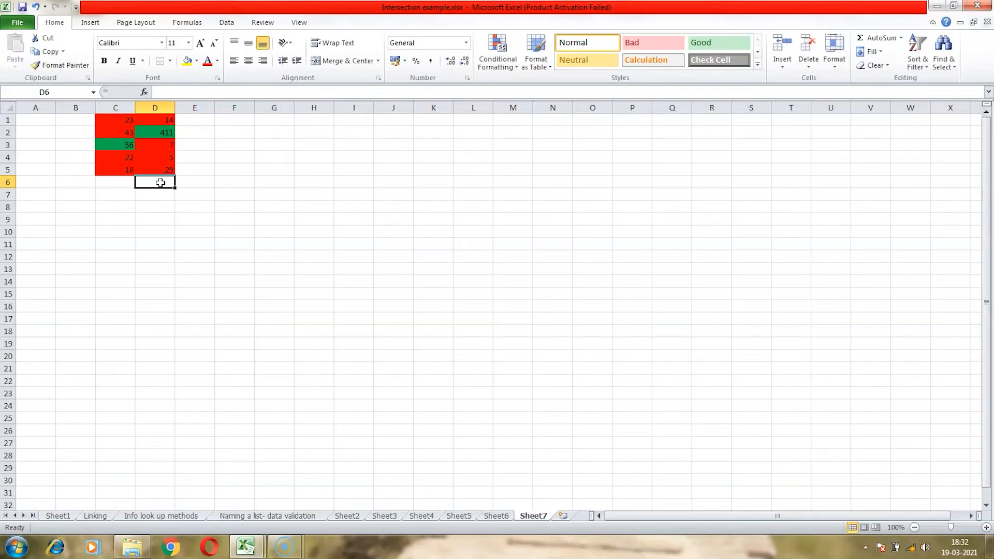
left_click(126, 185)
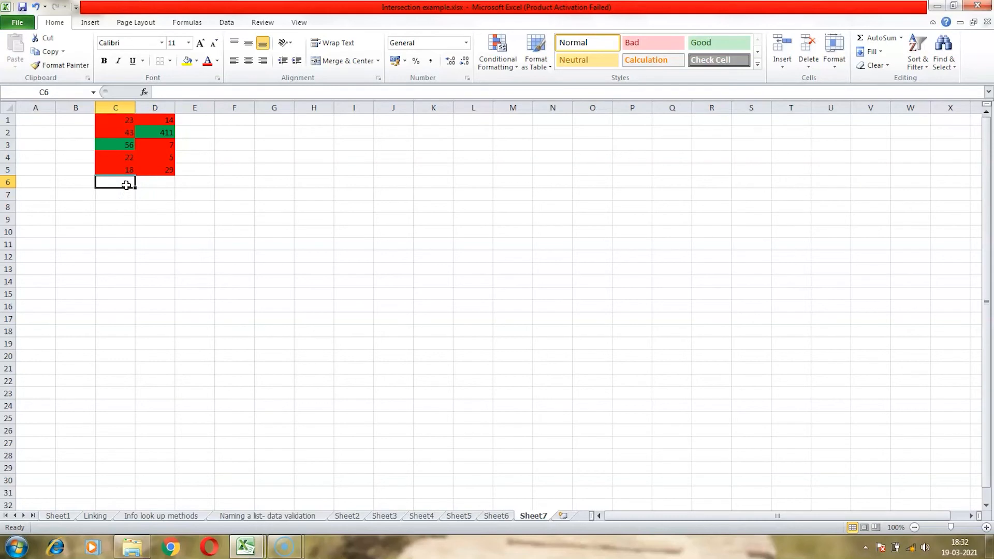
- Enter 300 in D5
left_click(160, 169)
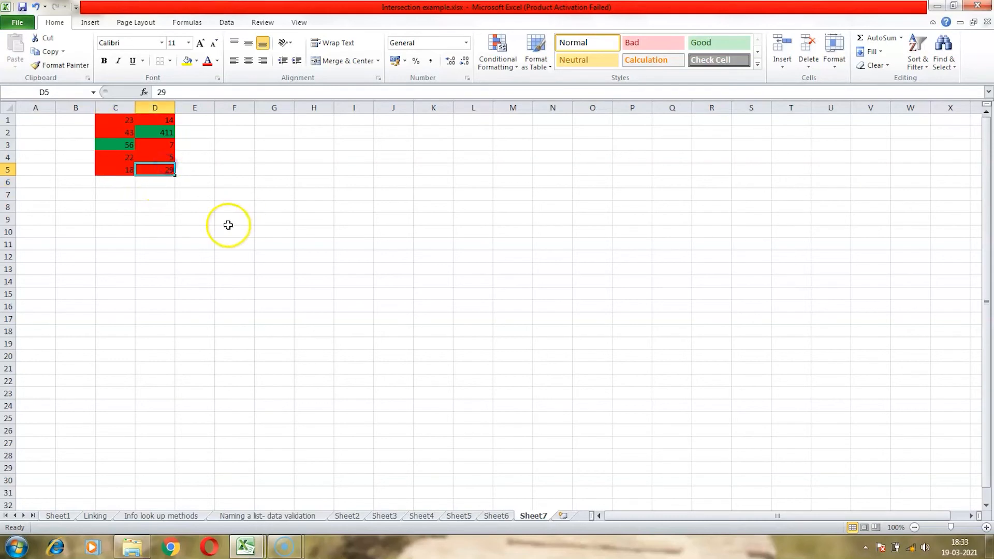
type("300")
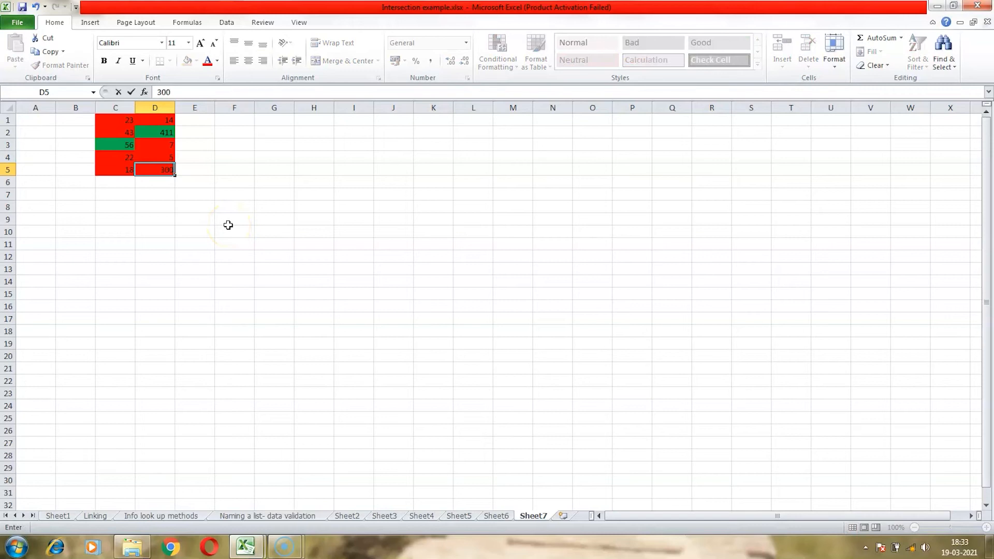
key("Return")
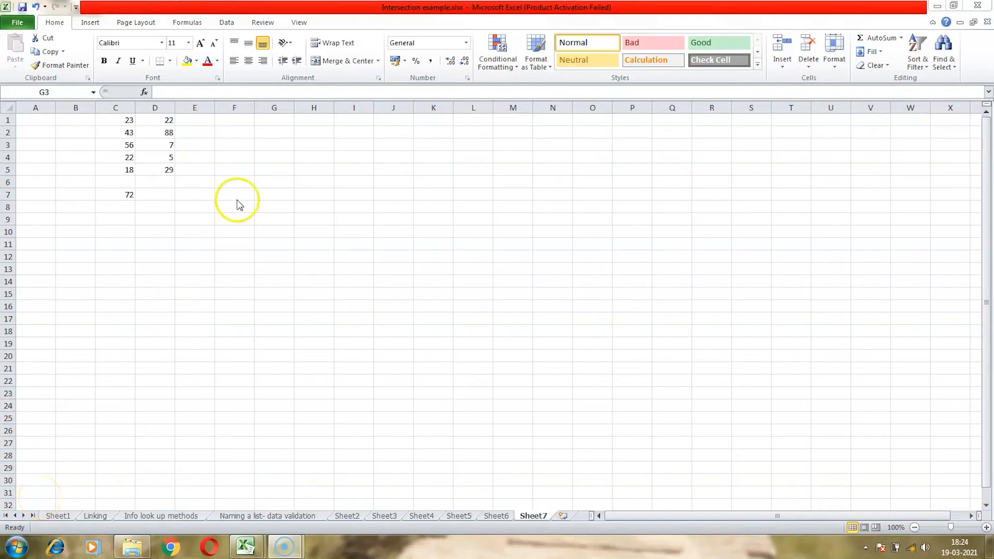
- In G3, enter the formula =IF(D1<=100,"True","False"), picking D1 on the sheet
left_click(257, 150)
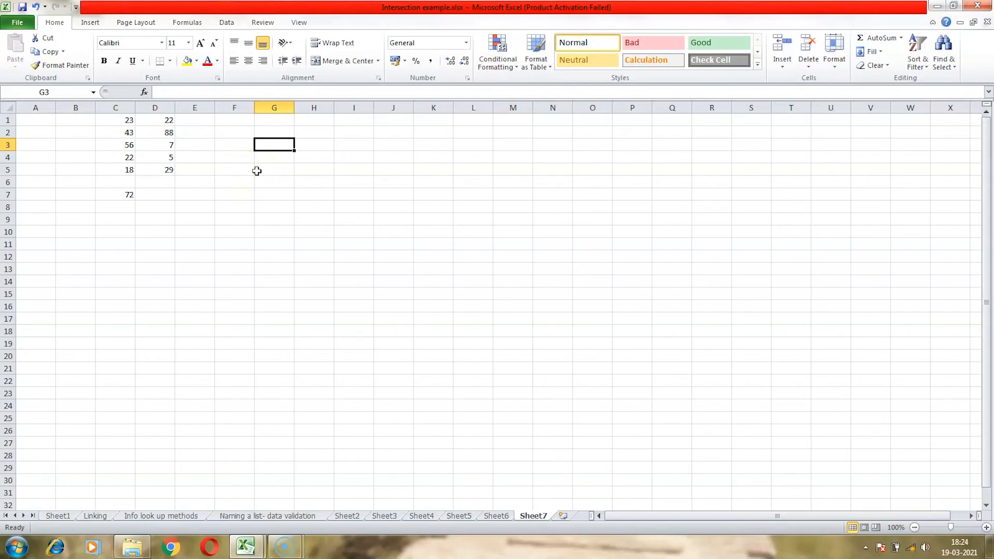
type("=")
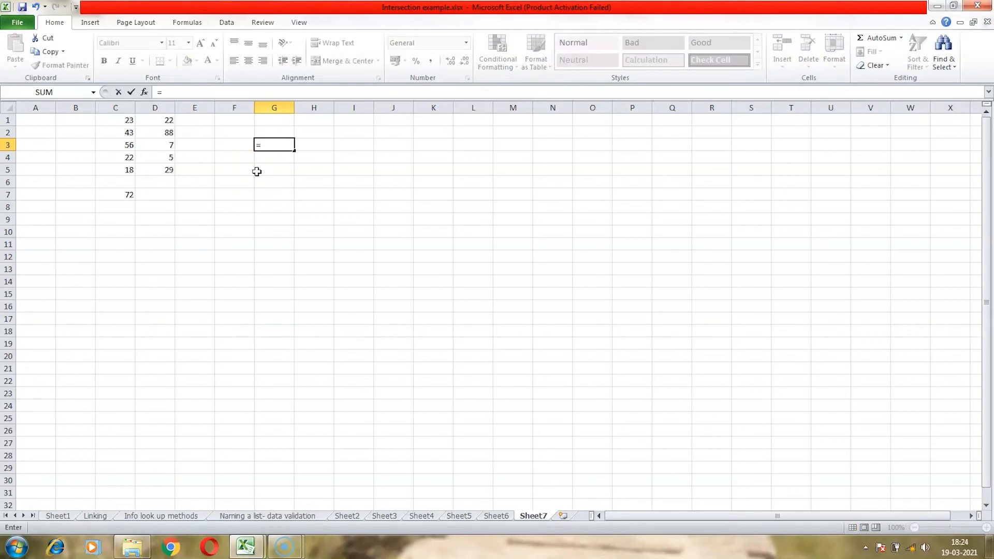
type("if")
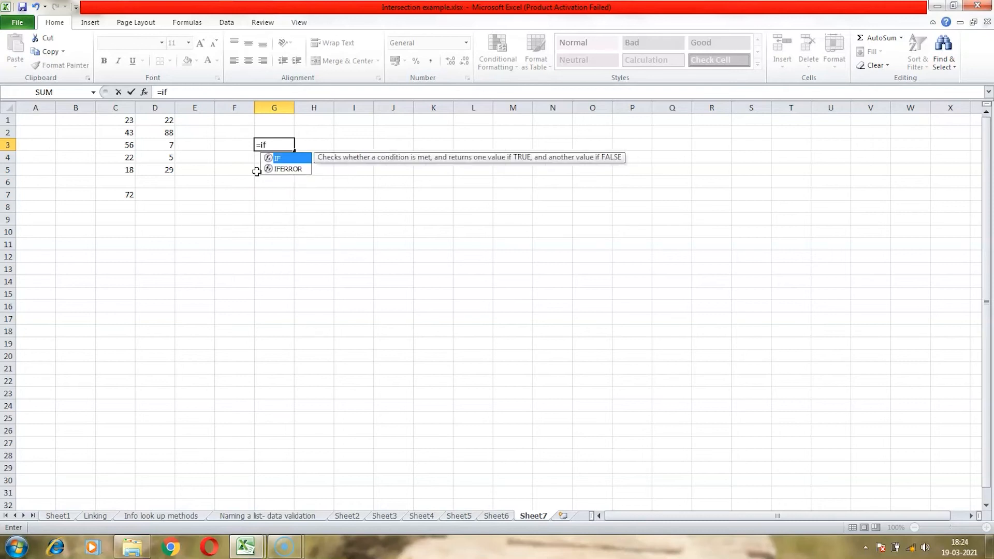
type("(")
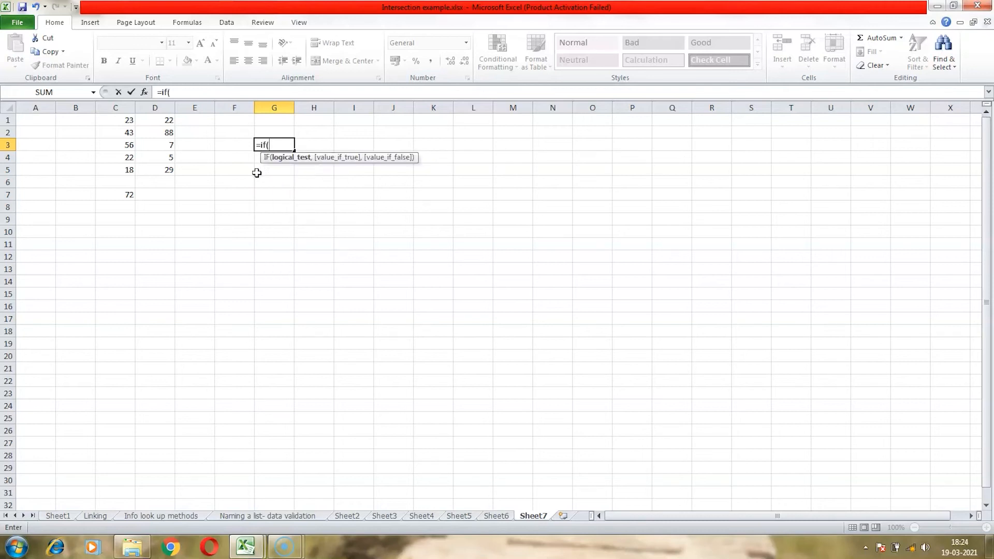
left_click(165, 123)
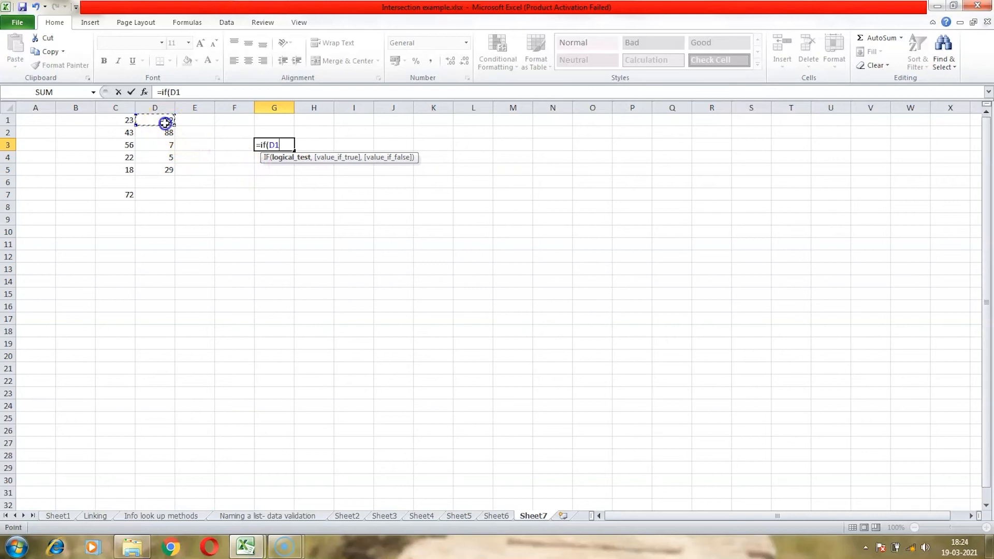
type("<=100")
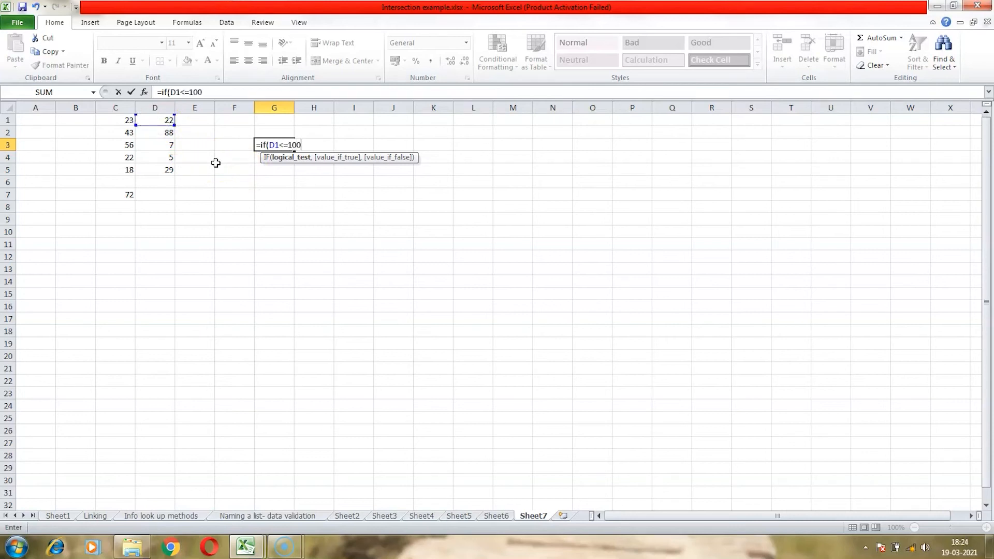
type(",\"True\"")
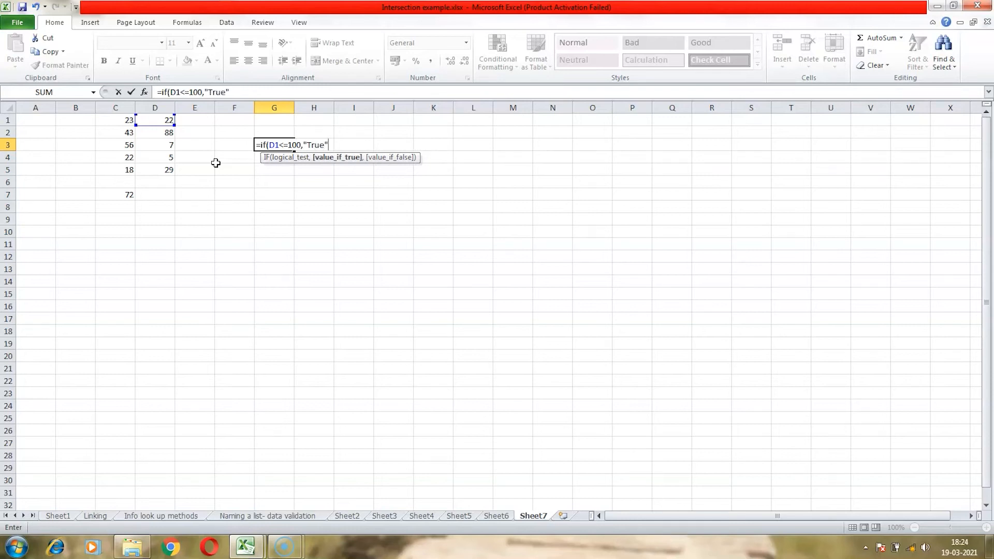
type(",\"")
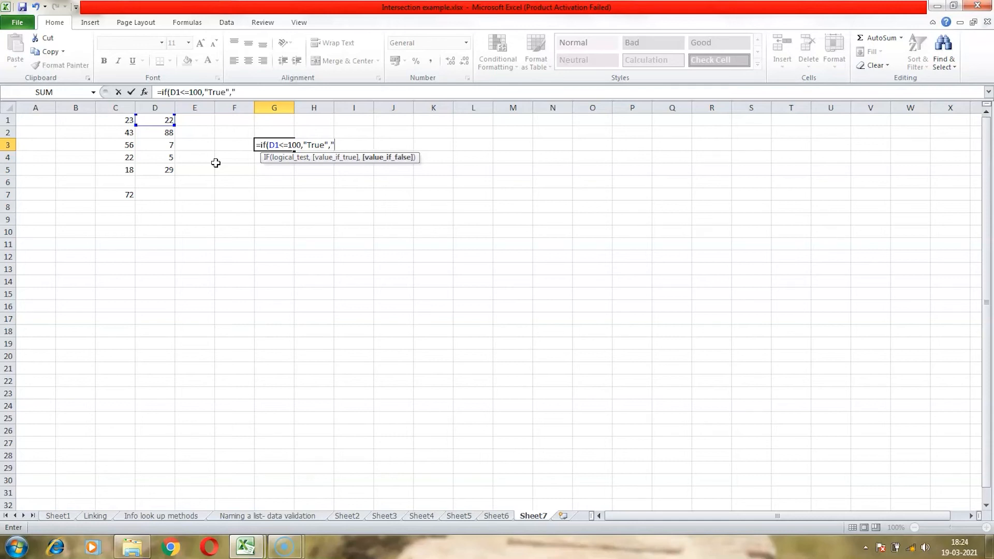
type("False\")")
key("Return")
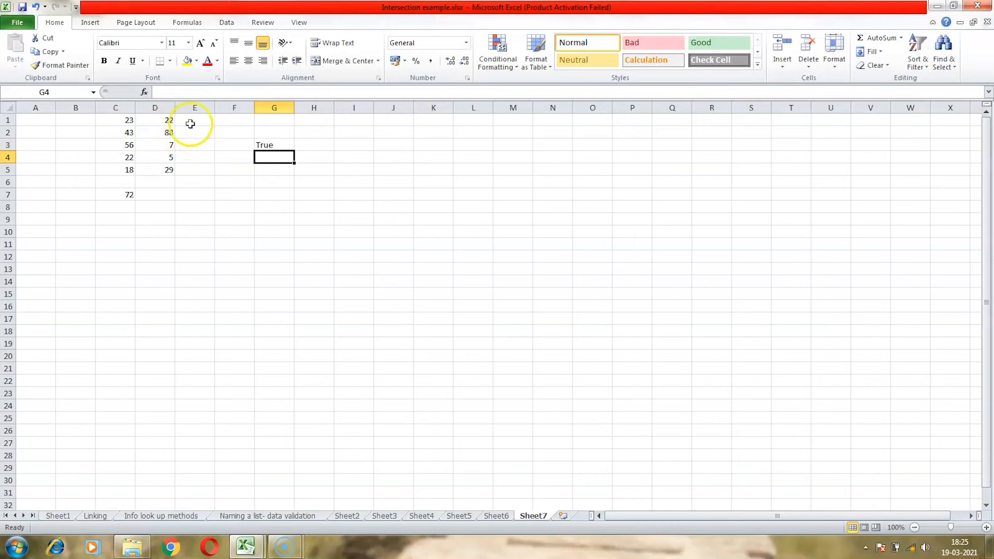
- Check the G3 formula and change D1 to 123 to test it
left_click(280, 143)
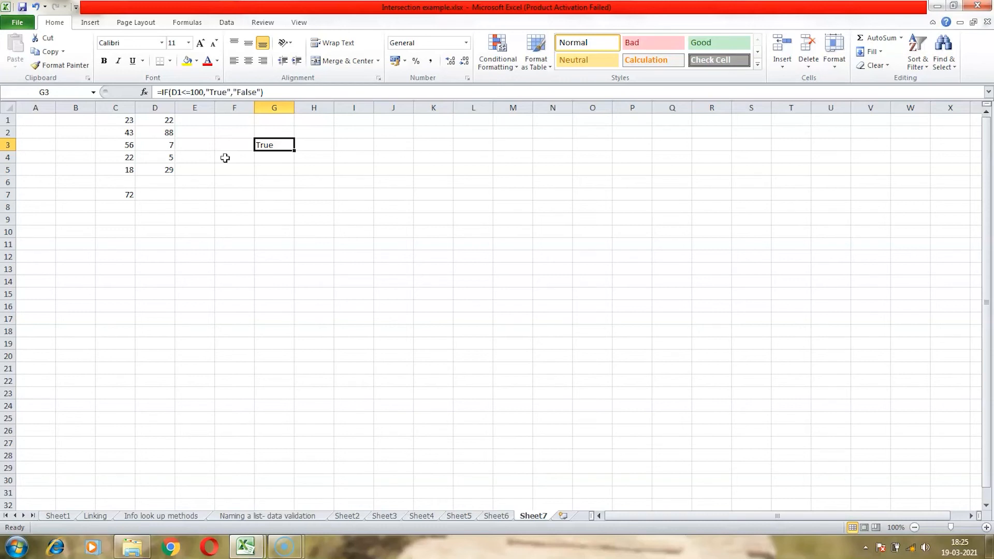
left_click(162, 122)
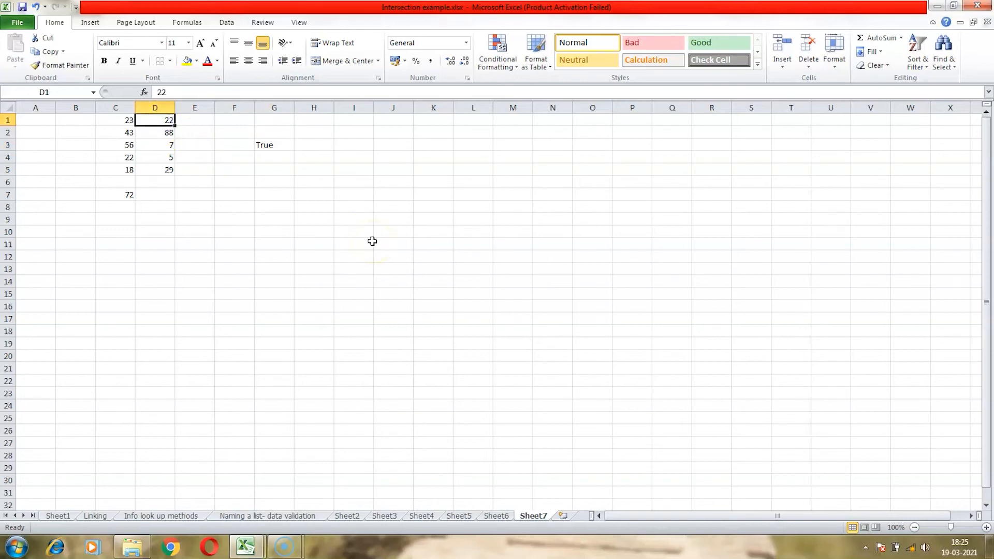
type("123")
key("Return")
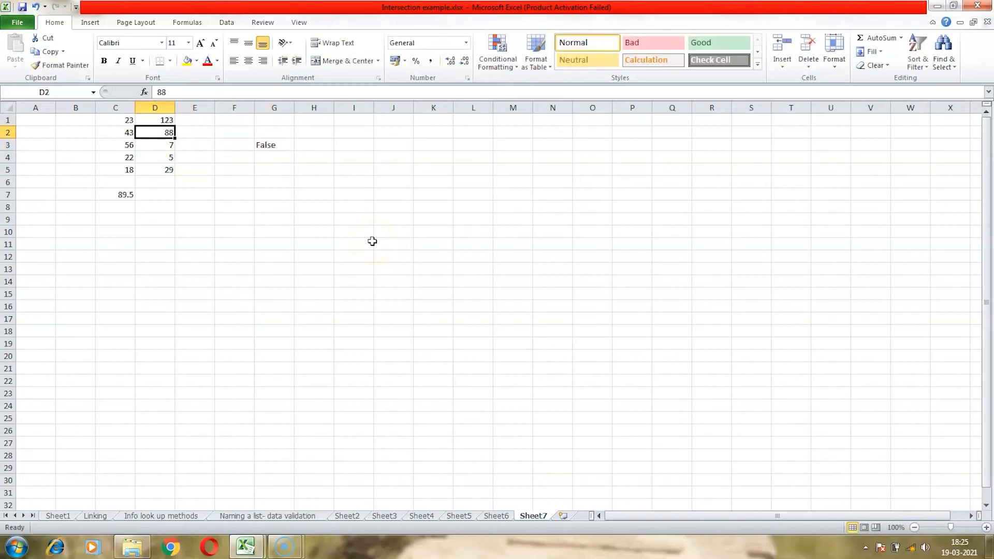
- In G7, start a nested IF formula returning "A" if D1>100, otherwise "B" if D2>200
left_click(273, 195)
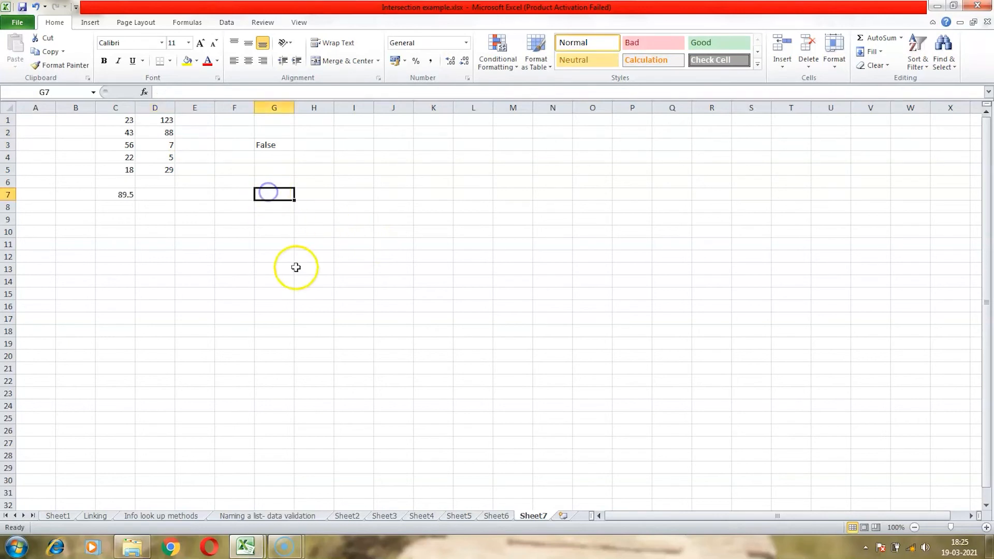
type("=")
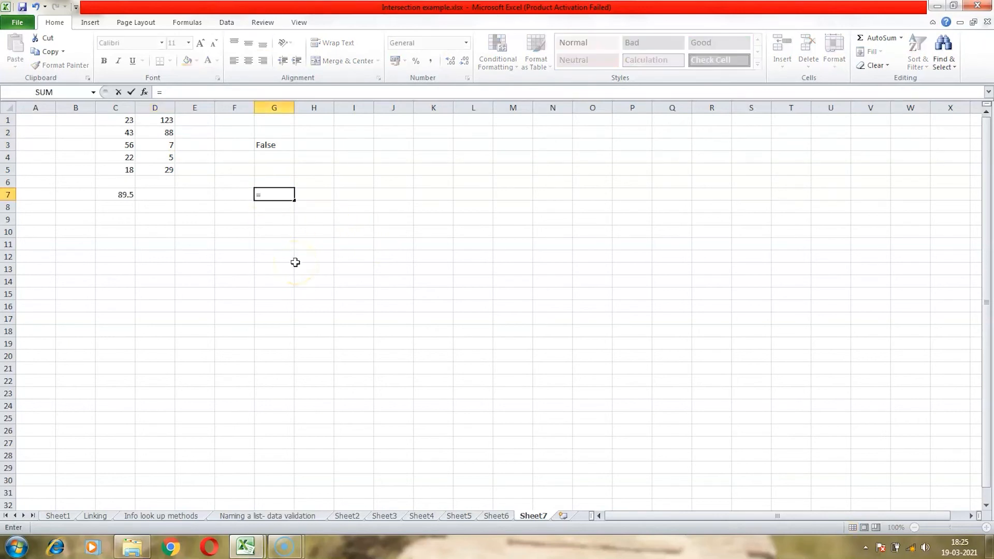
type("if")
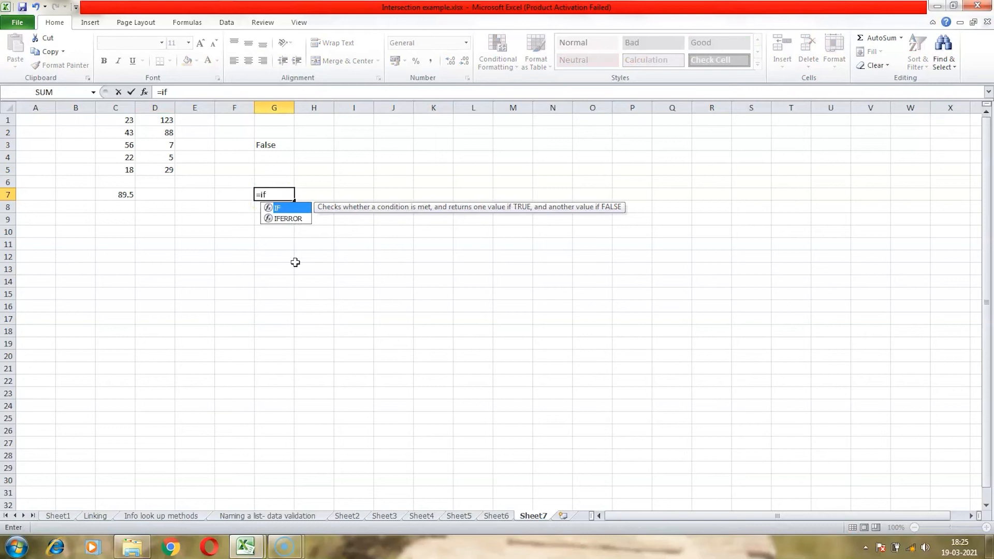
type("(")
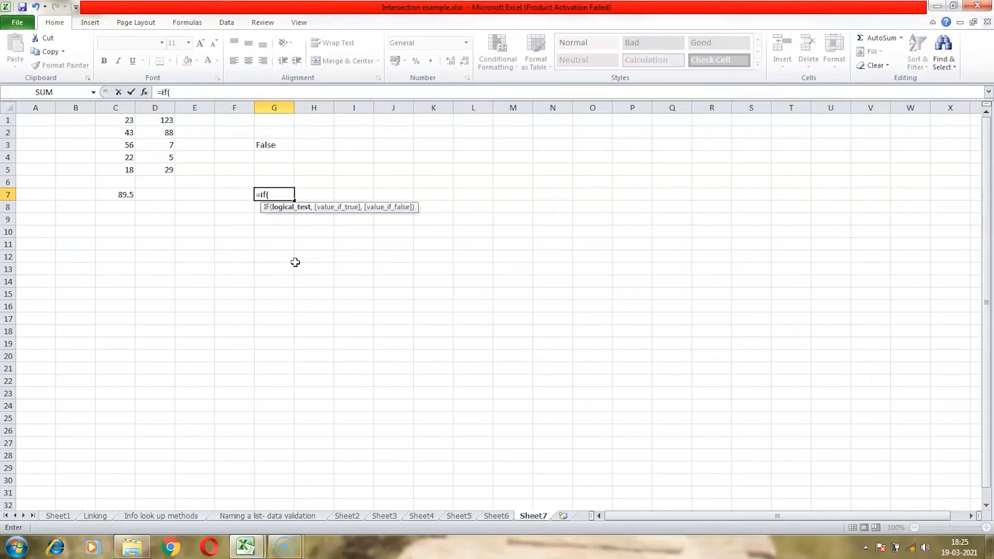
type("d1>100,")
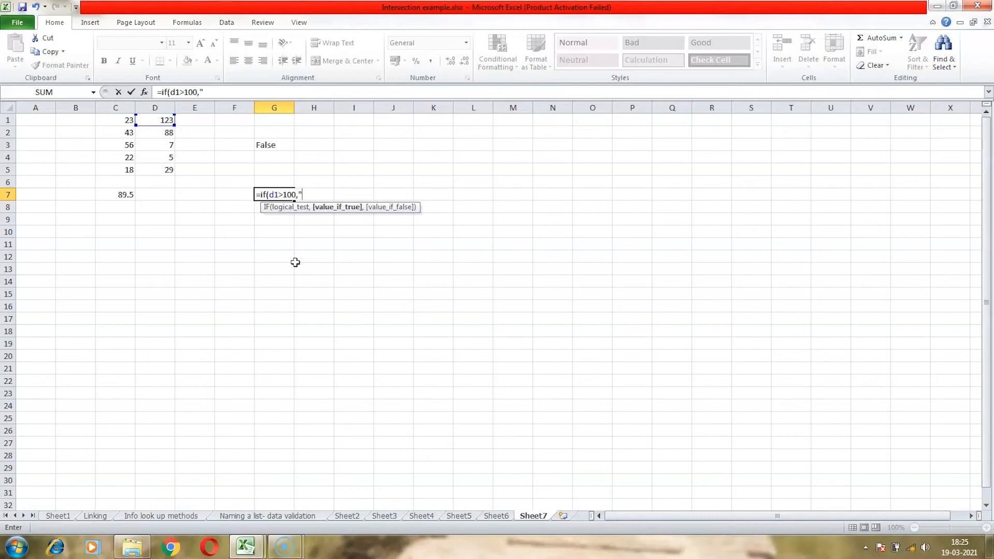
type("A\",")
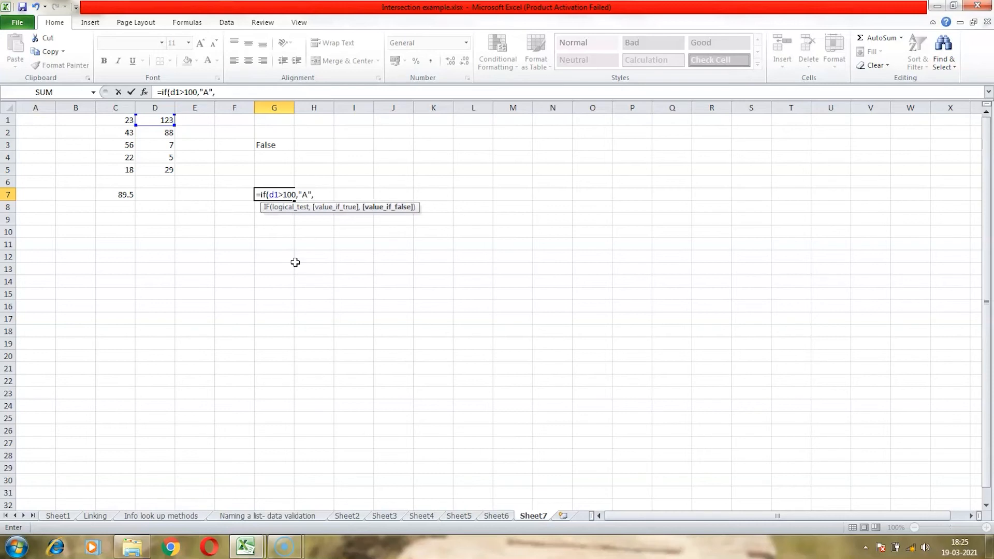
type("if")
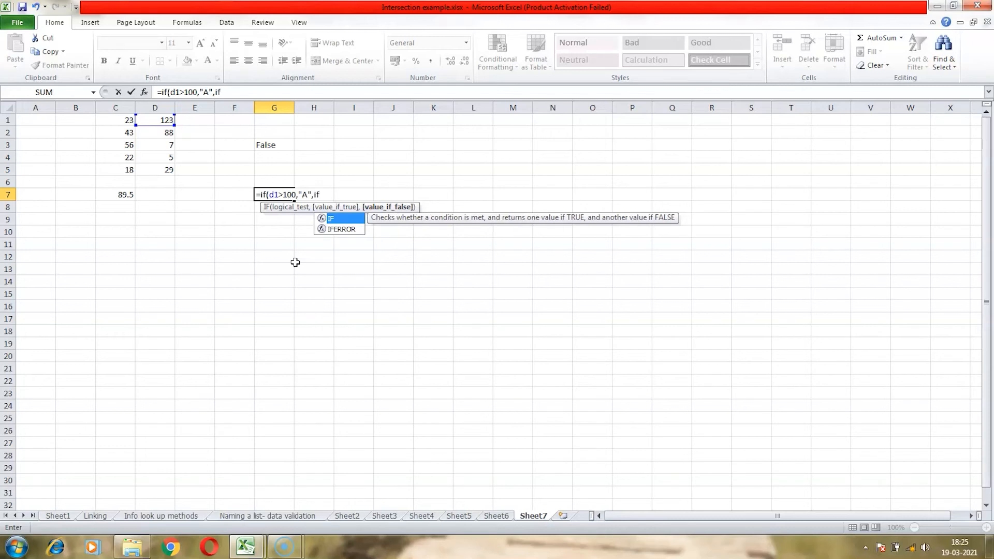
type("(")
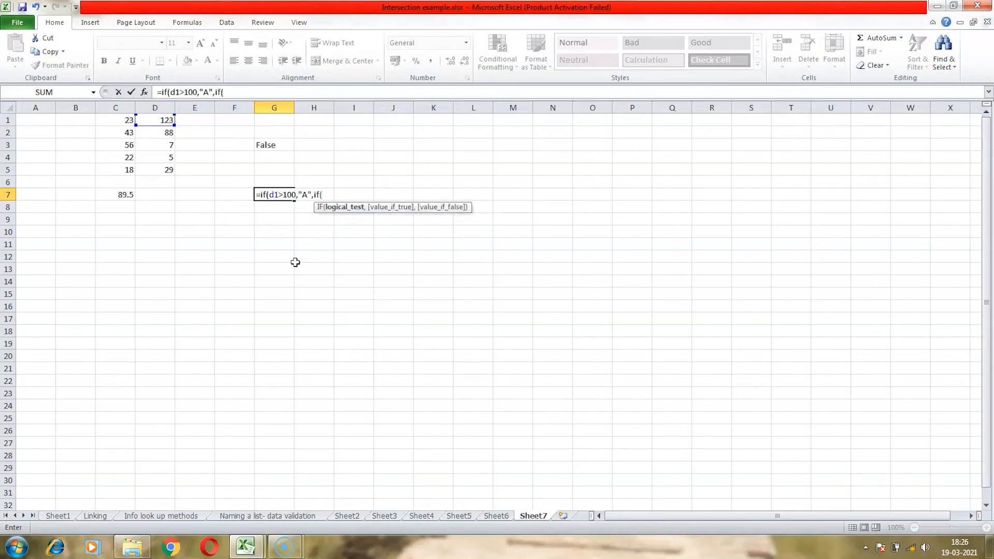
type("d2>200")
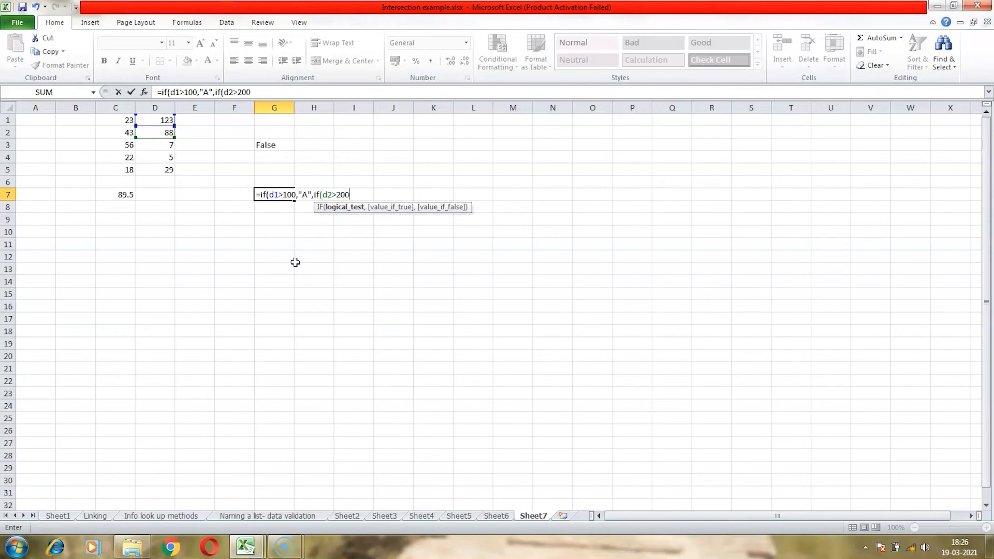
type(",")
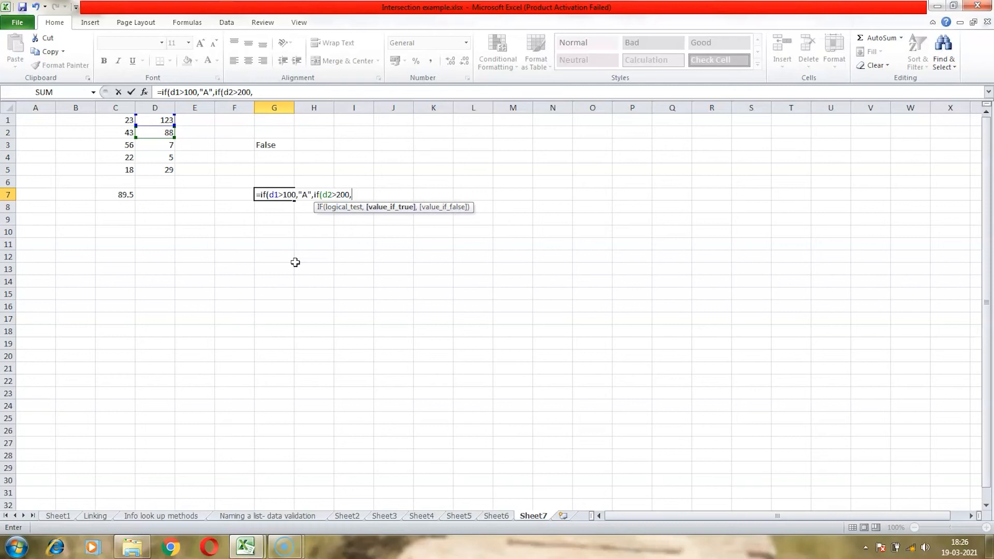
type("\"B\",")
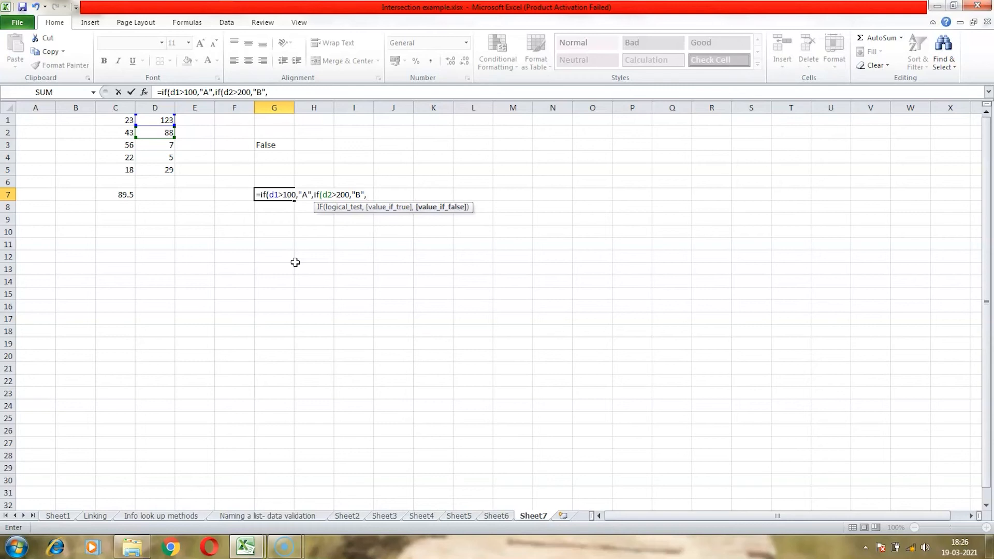
type("if")
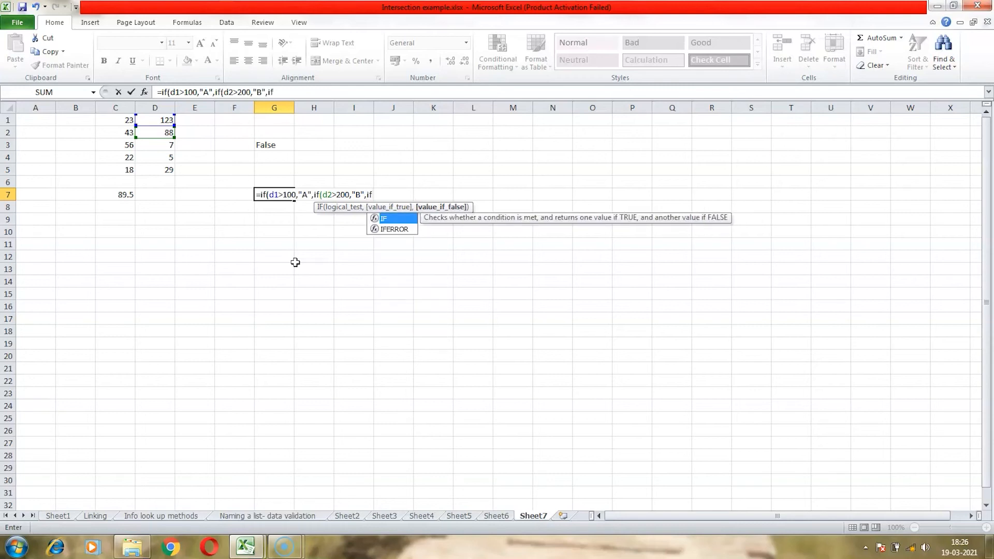
type("(")
type("d")
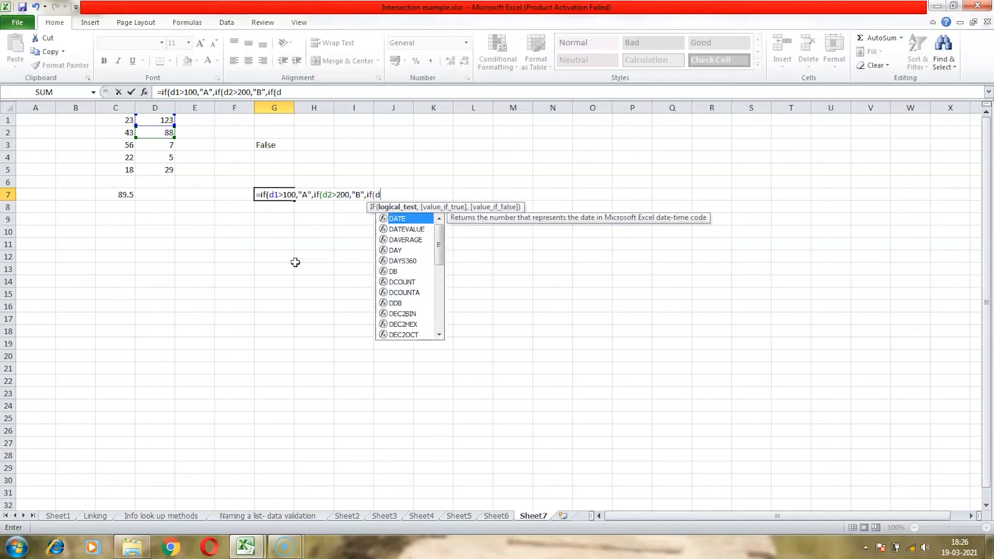
type("3>")
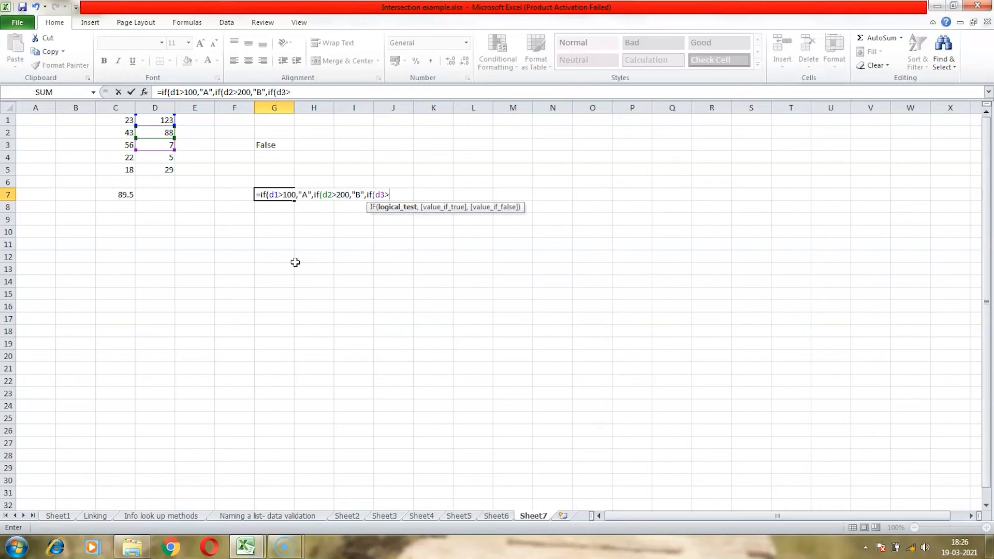
type("300,\"")
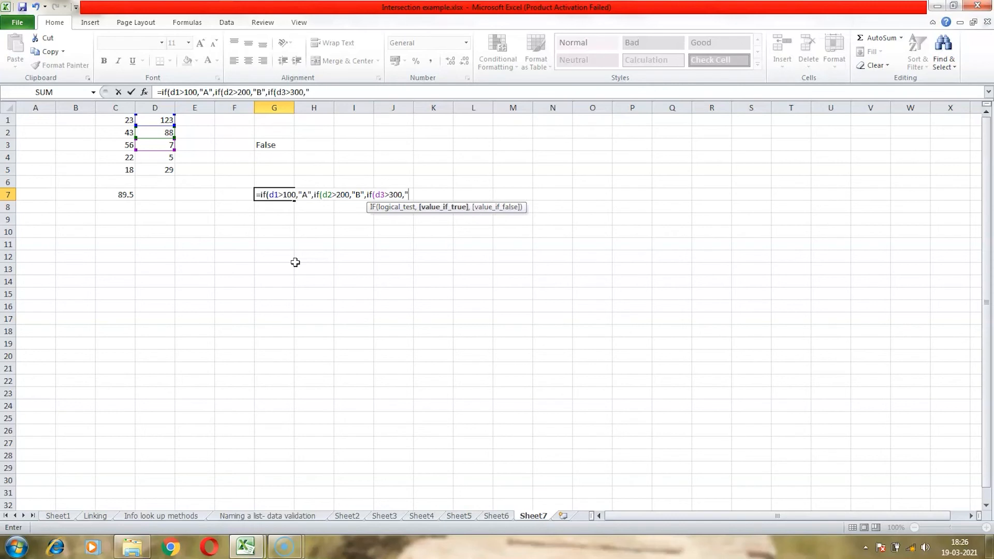
type("C\",")
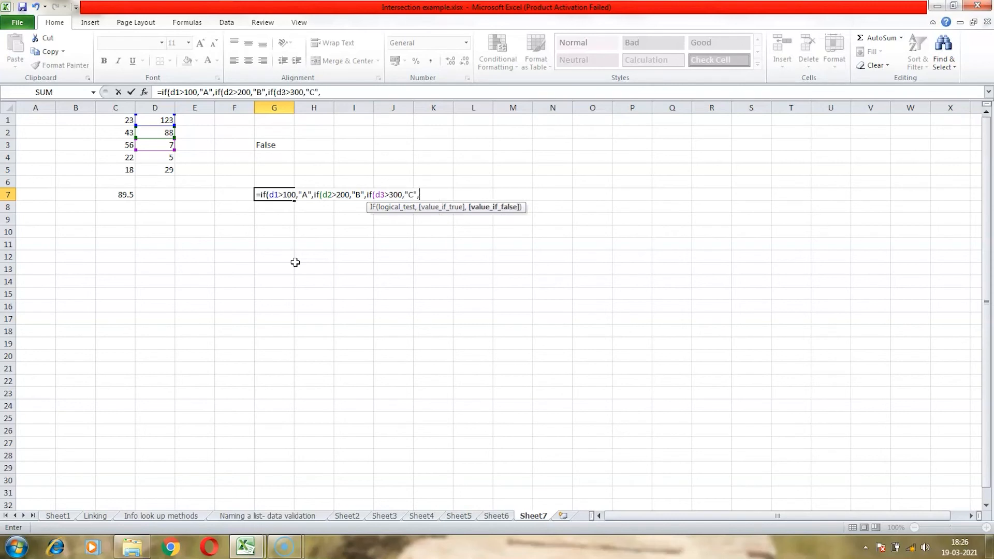
type("if")
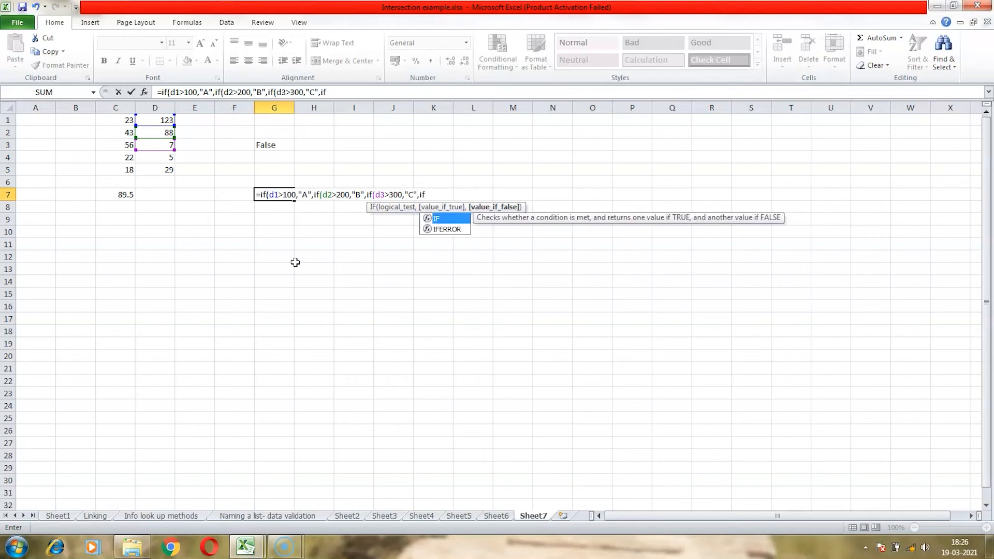
type("(")
type("d")
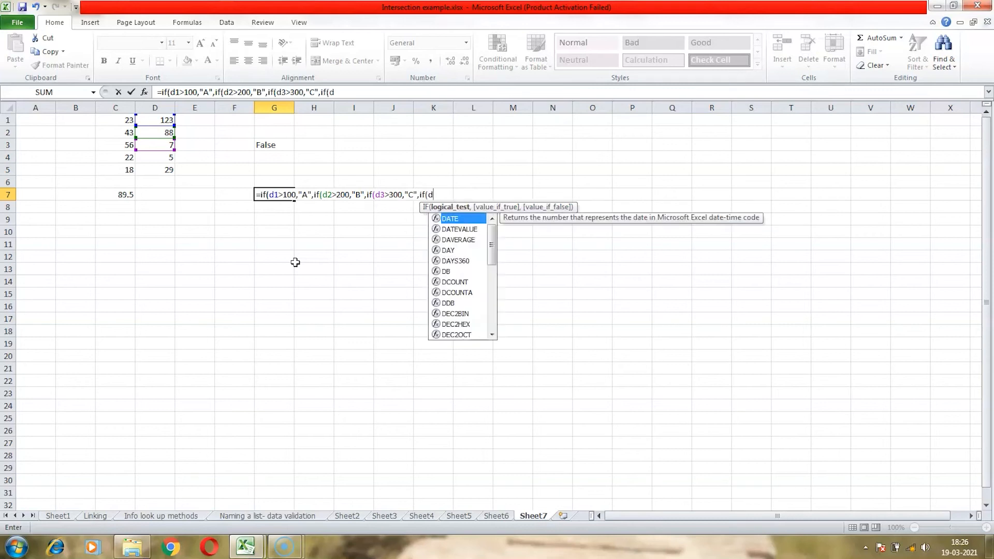
type("4>400")
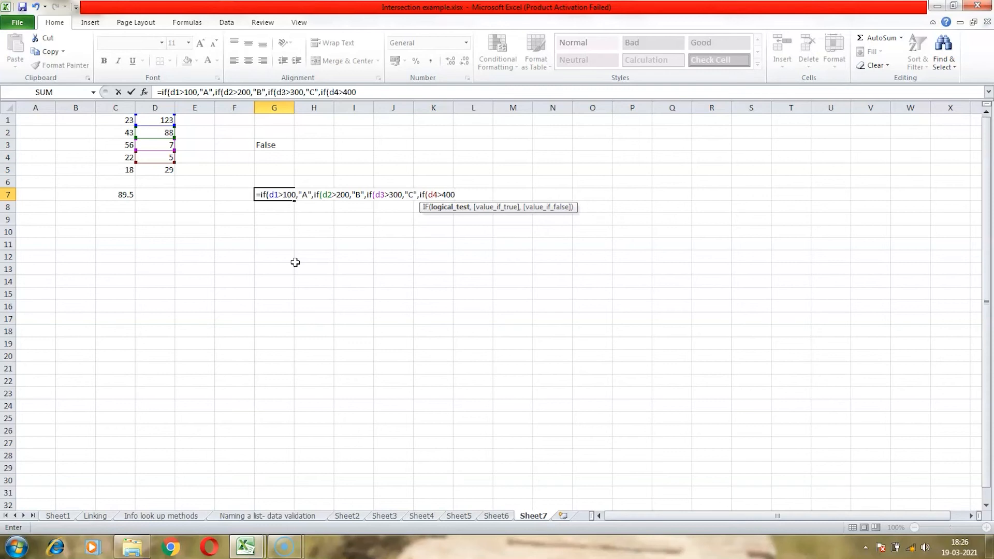
type(",")
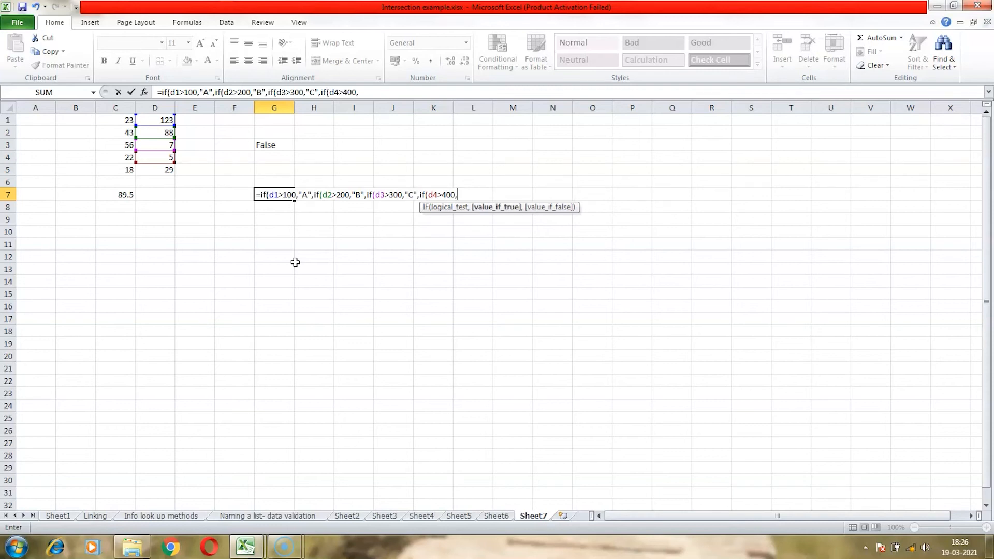
type("\"D\",\"Incomplete")
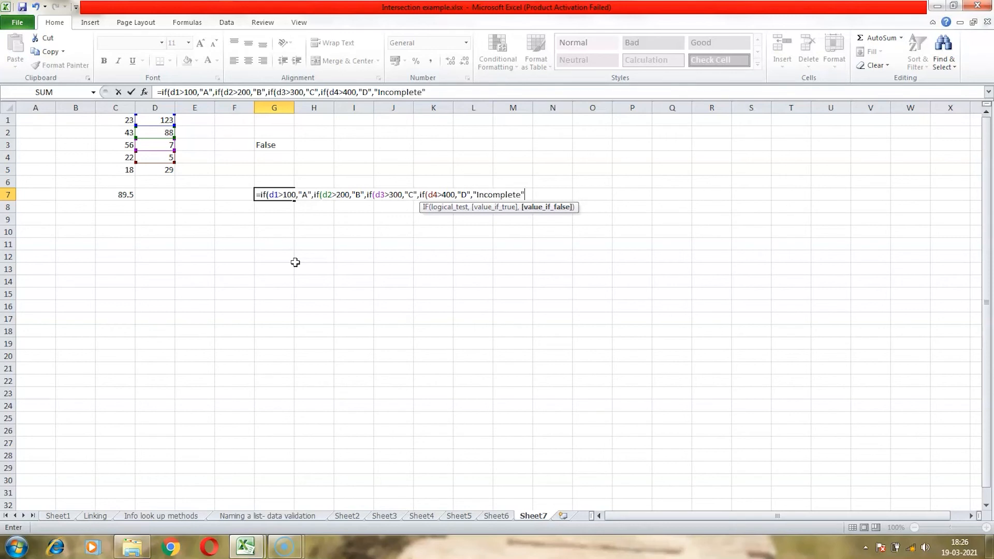
type("\"))")
- Close the nested IF formula in G7, enter it, and accept the proposed parenthesis correction
key("Return")
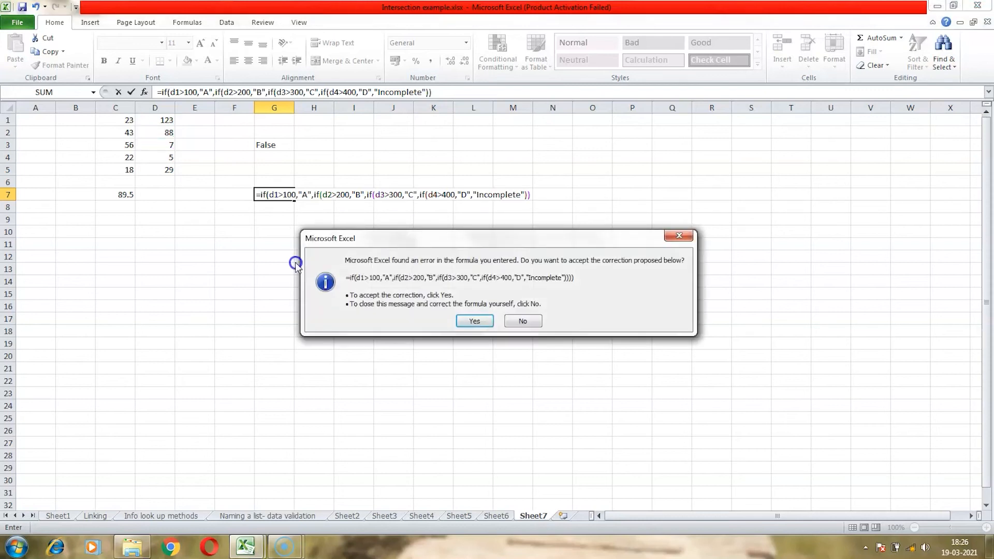
key("Return")
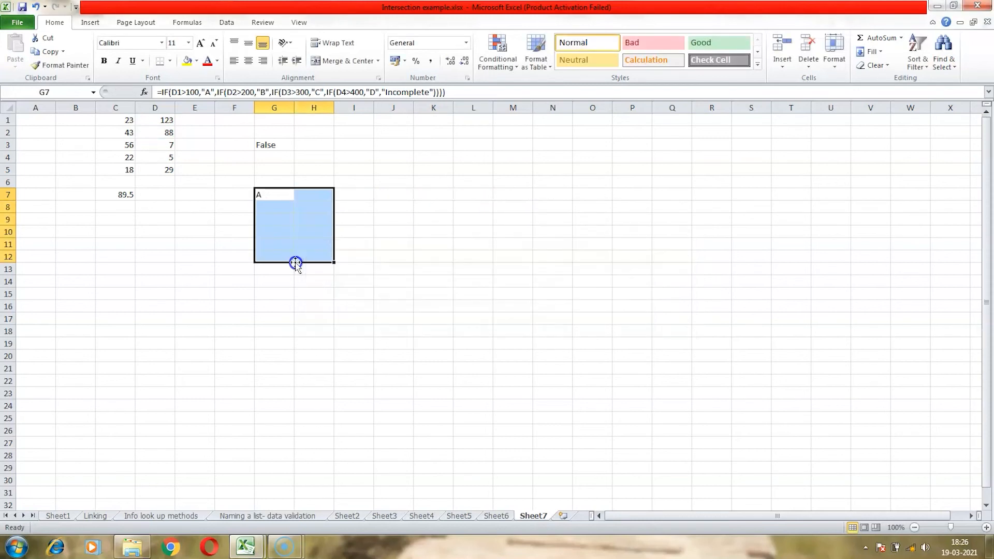
- Review the finished G7 formula in the formula bar
key("Up")
key("Down")
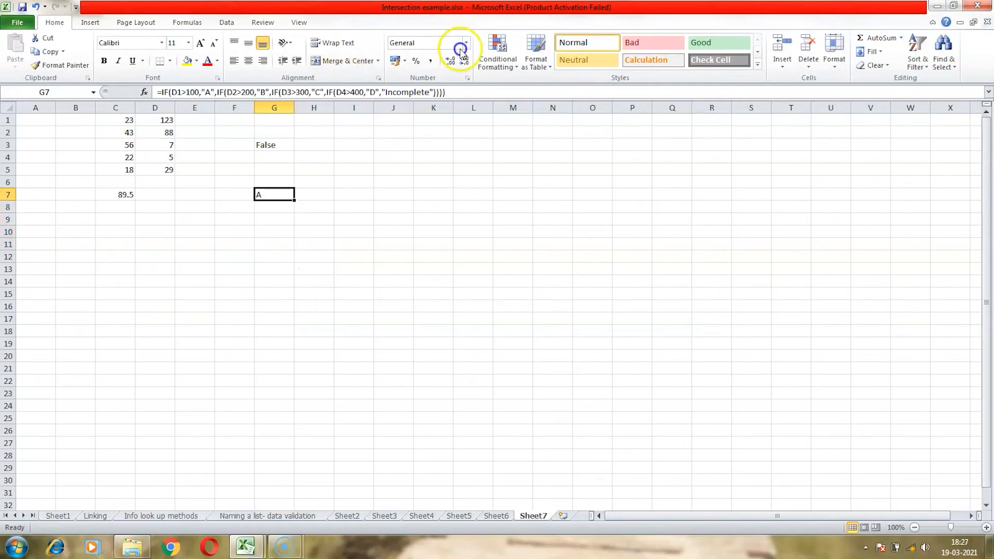
left_click(466, 90)
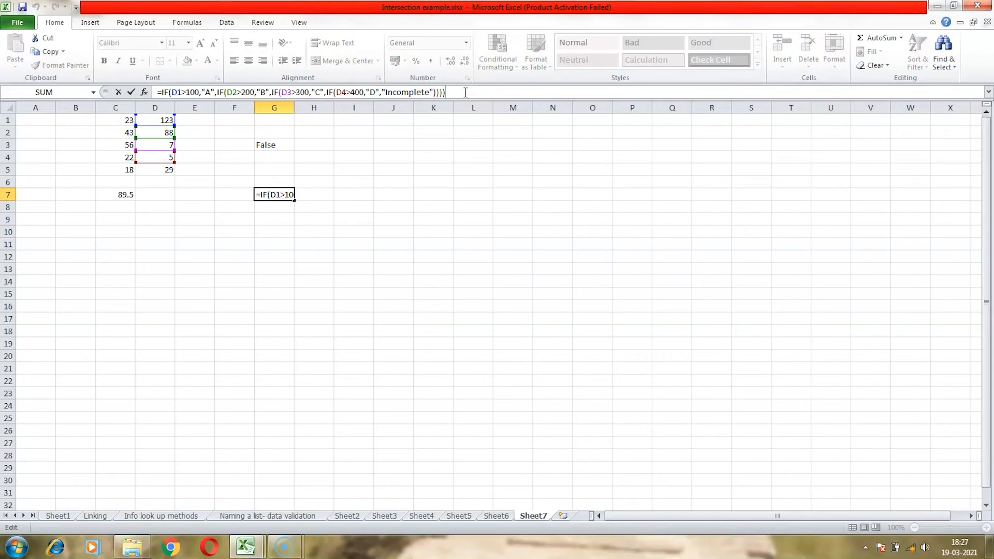
key("Return")
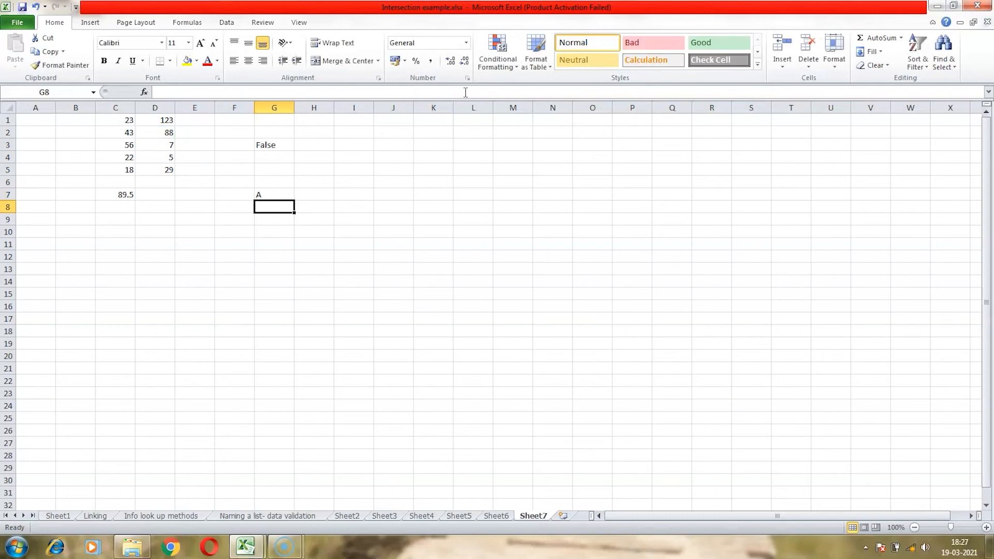
key("Up")
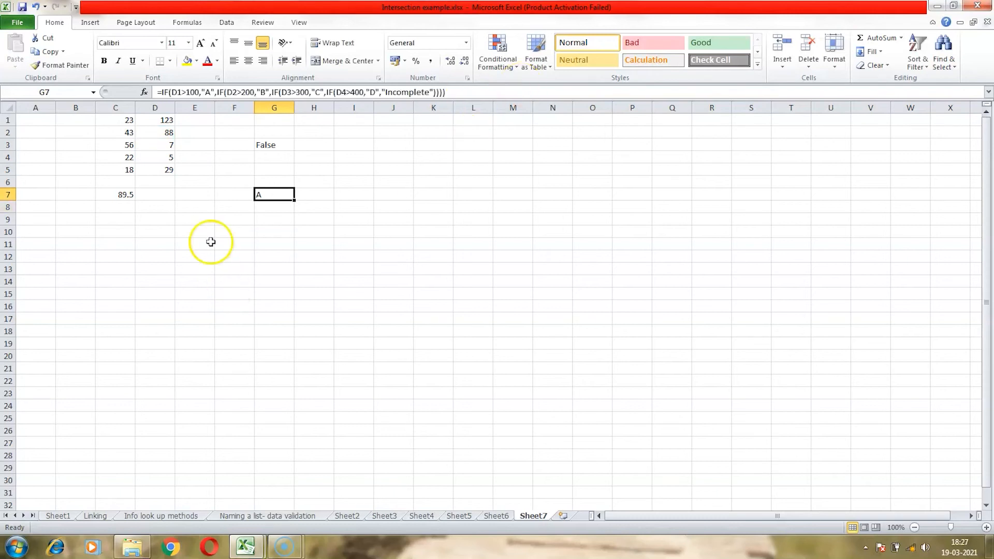
- Set D1 to 78 to test the grading formula, then check G7's result
left_click(171, 120)
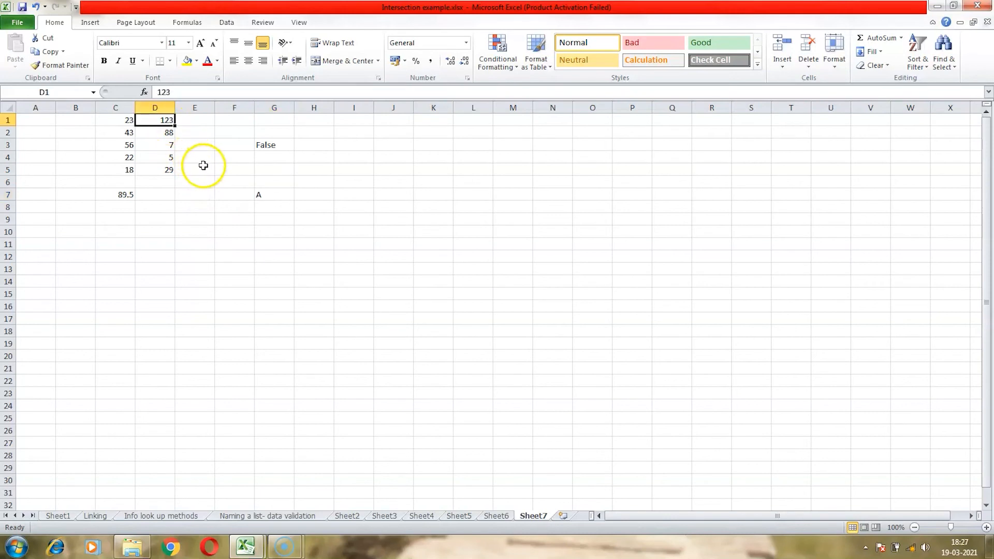
type("78")
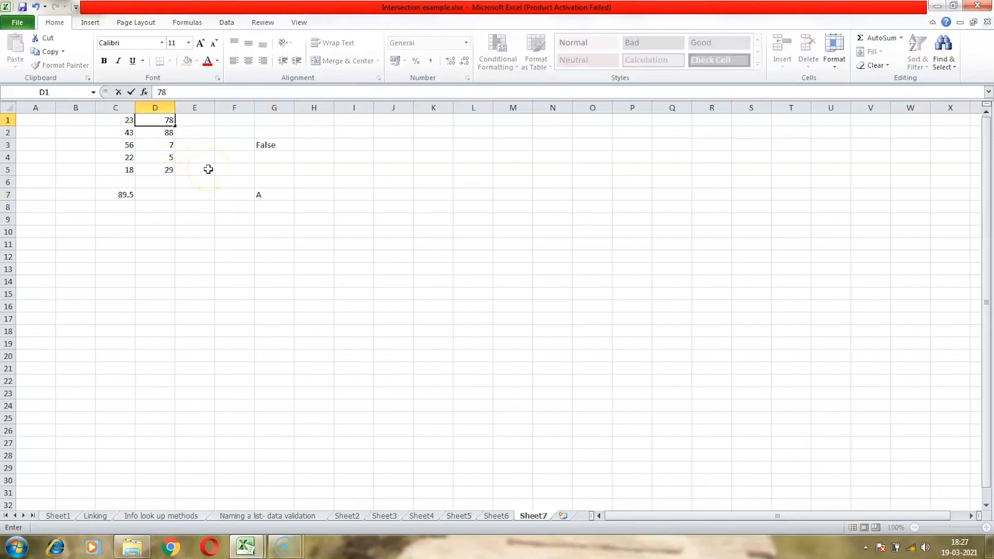
key("Return")
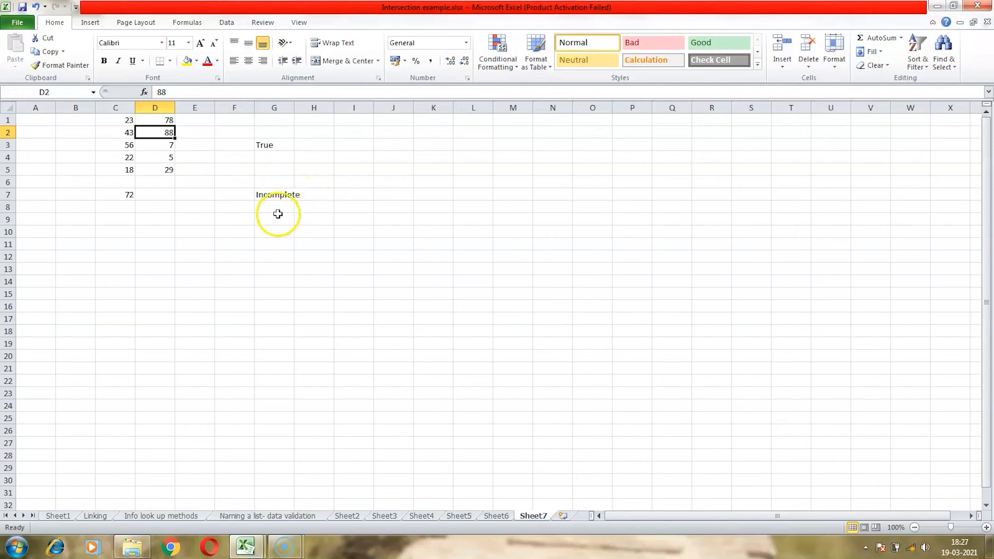
left_click(274, 194)
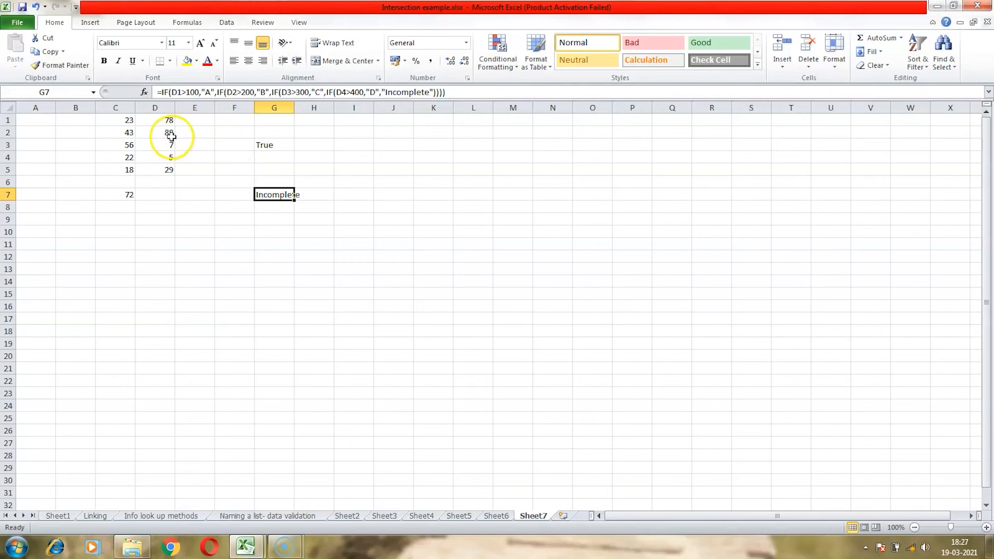
- Set D1 to 140 to test the grading formula, then check G7's result
left_click(165, 121)
type("140")
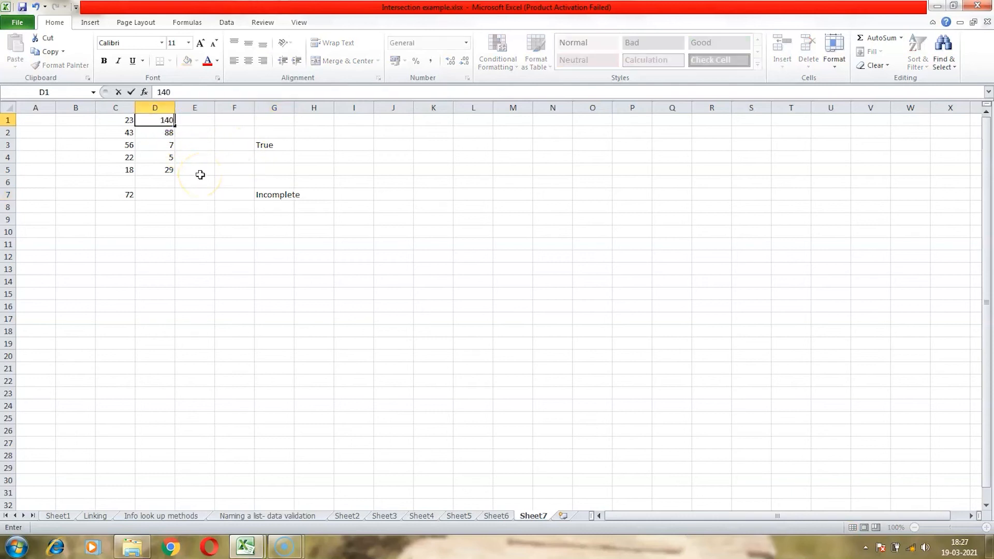
key("Return")
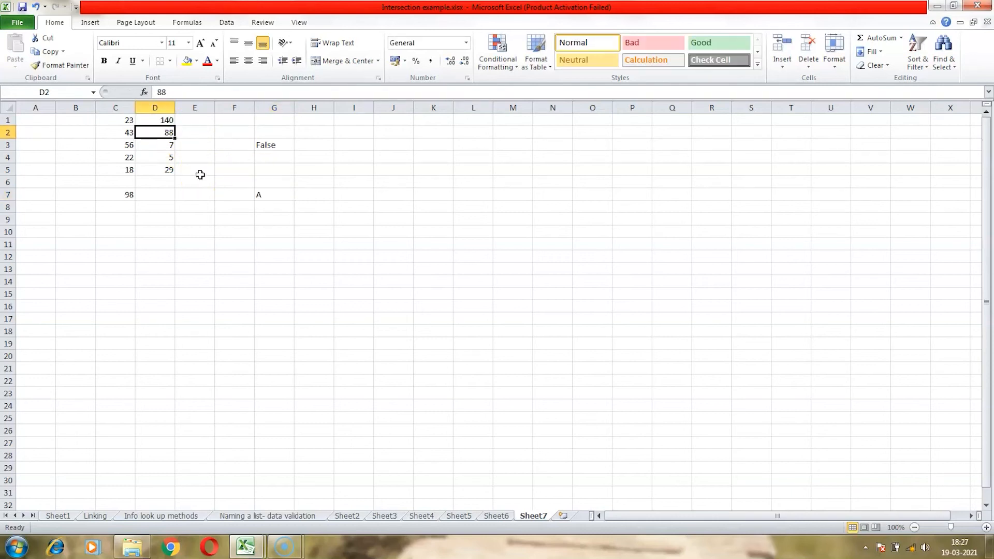
left_click(280, 195)
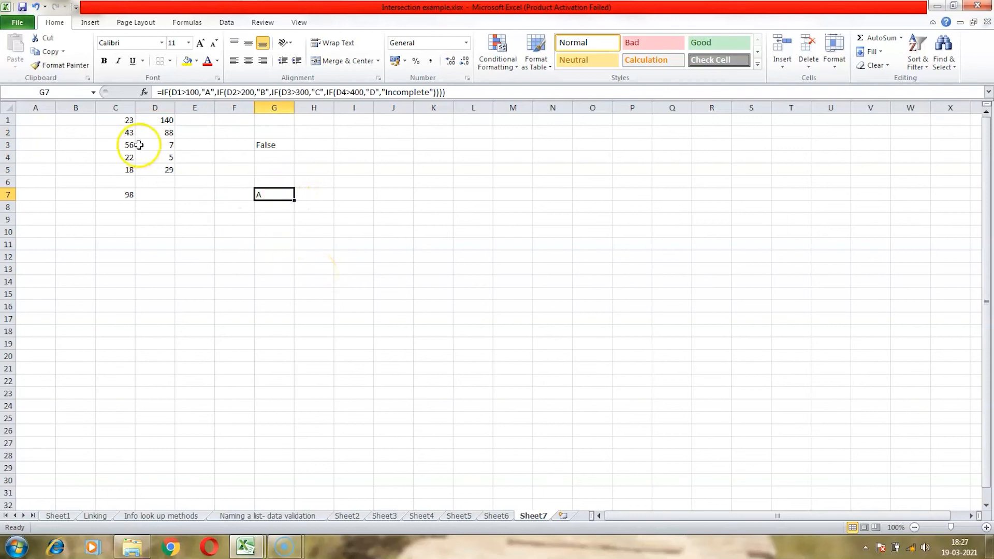
- Set D1 to 14 and D2 to 411 to test the grading formula, then check G7
left_click(162, 119)
type("14")
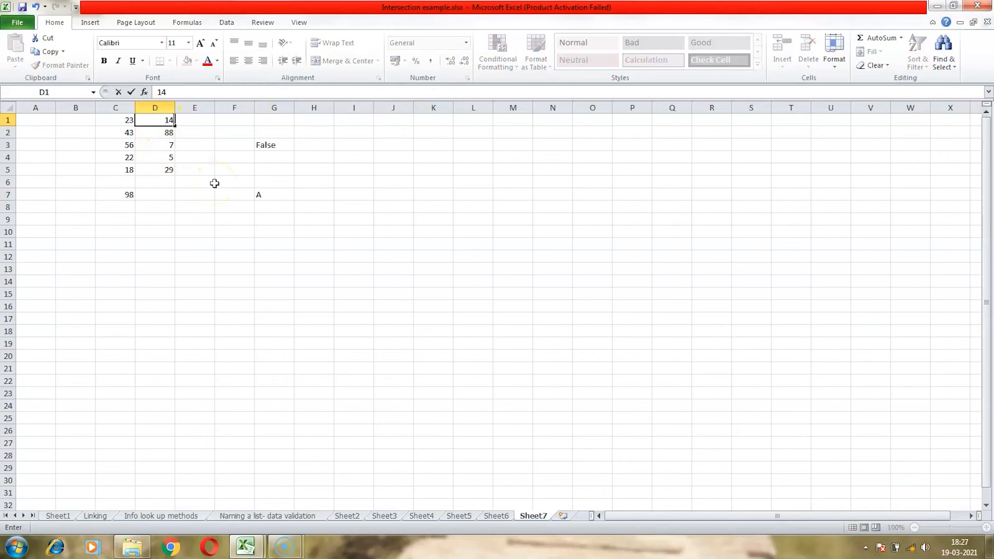
key("Return")
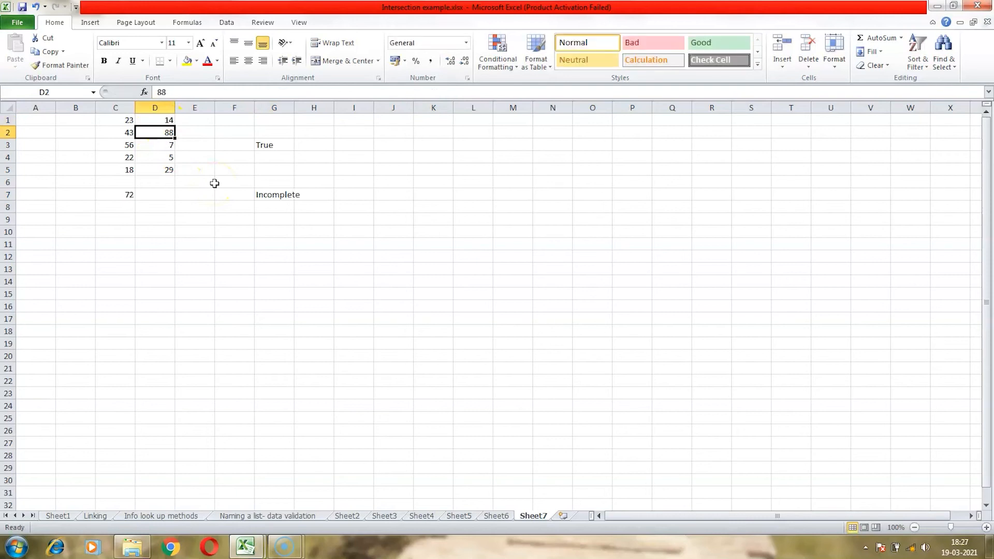
type("411")
key("Return")
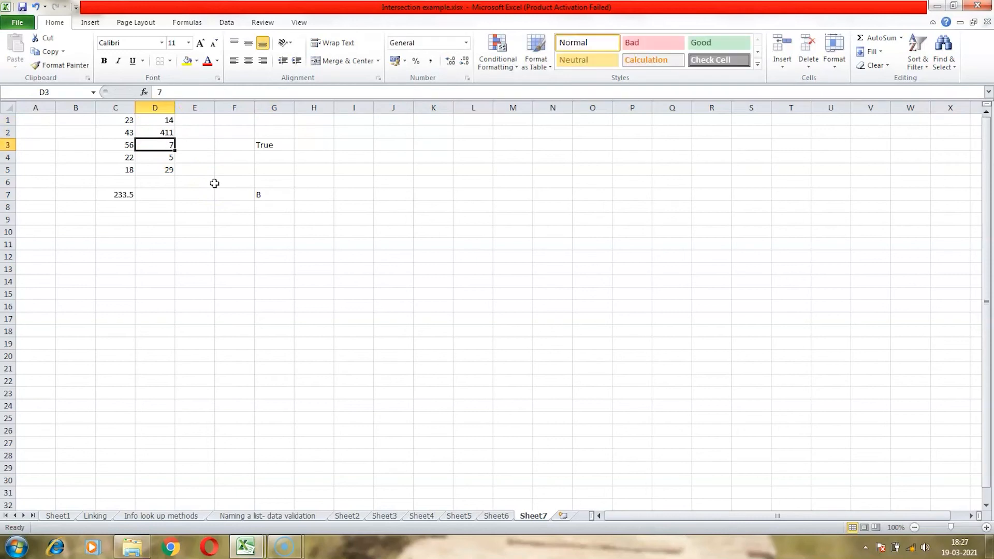
left_click(261, 192)
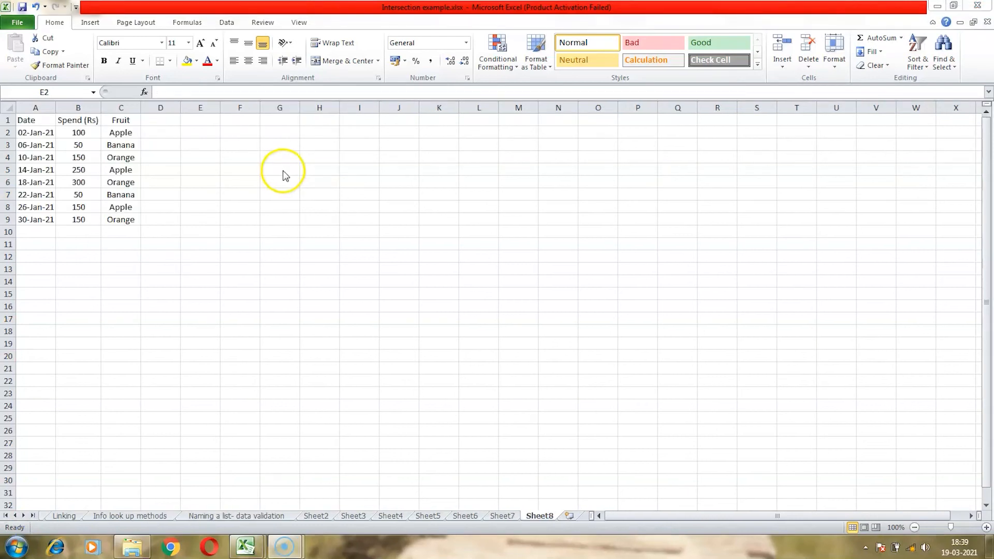
- In F4 on Sheet8, start a SUMIF formula using the fruit cells C2:C9 as the range
left_click(256, 158)
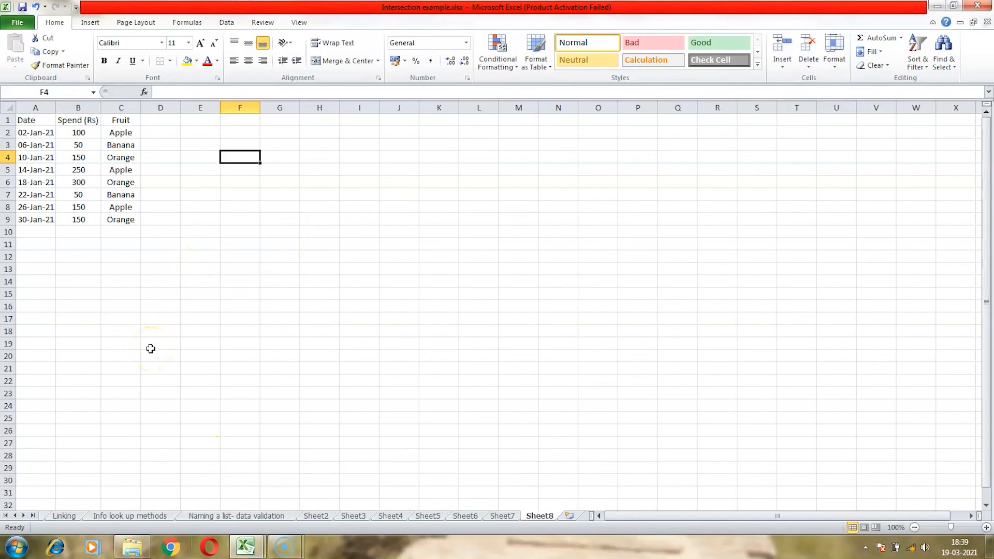
type("=")
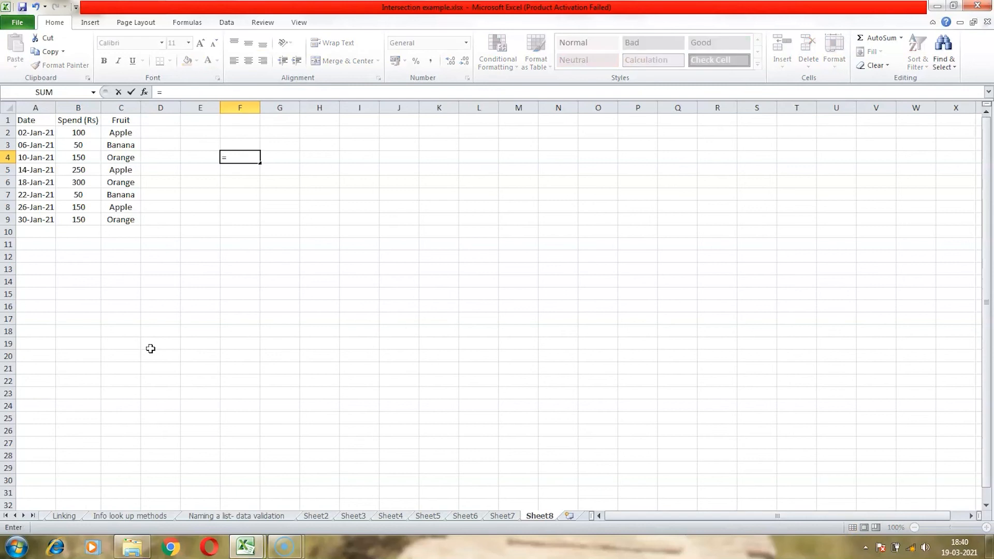
type("sum")
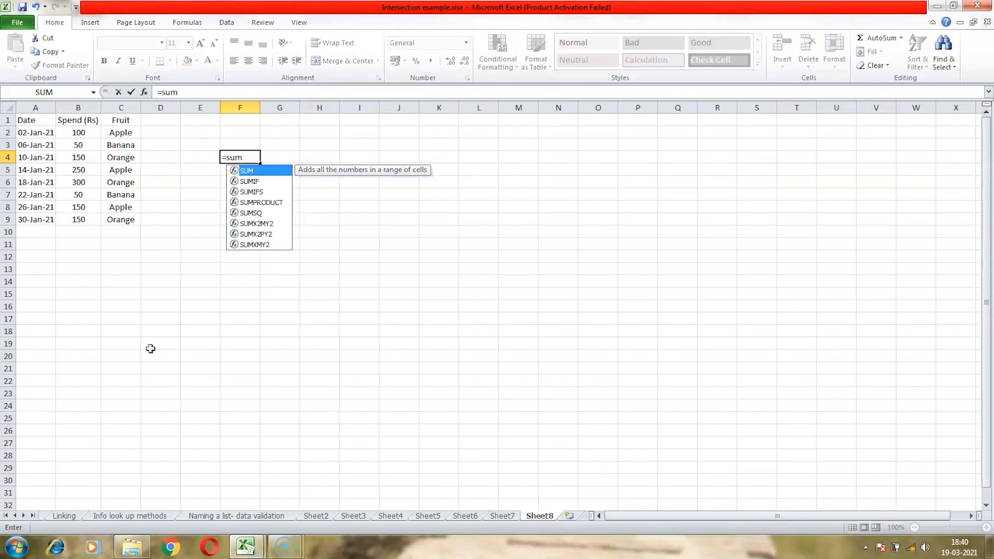
type("if")
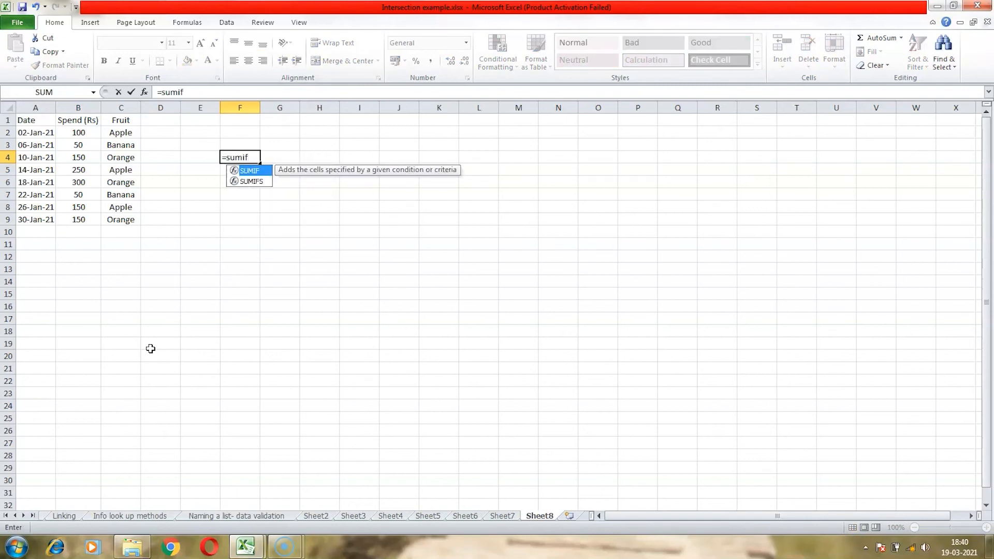
type("(")
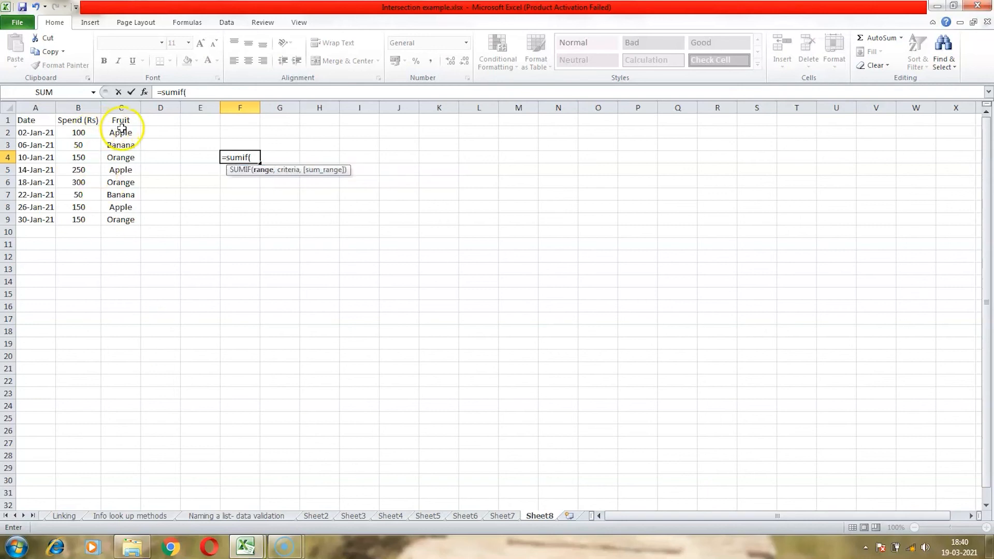
left_click_drag(123, 130, 126, 216)
type(",")
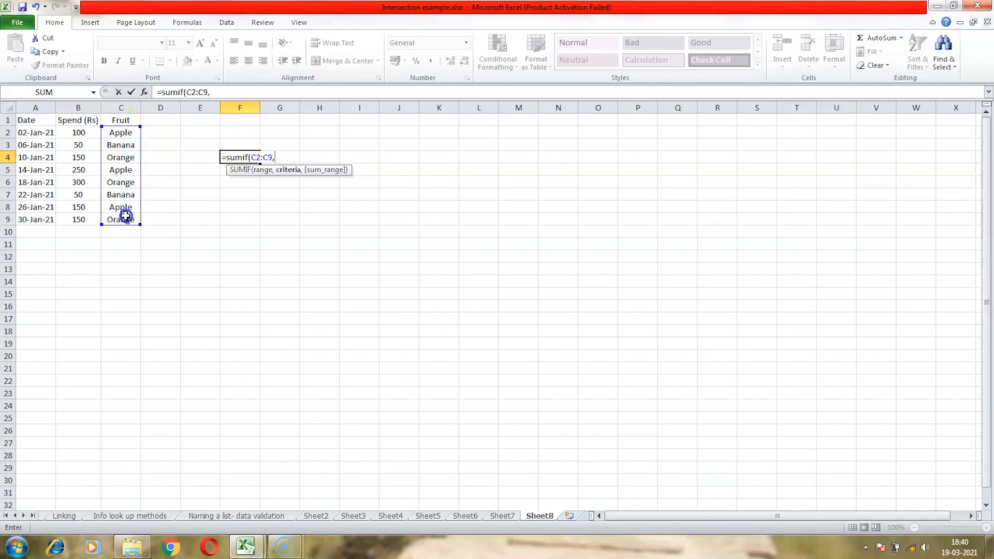
type("\"Apple\",")
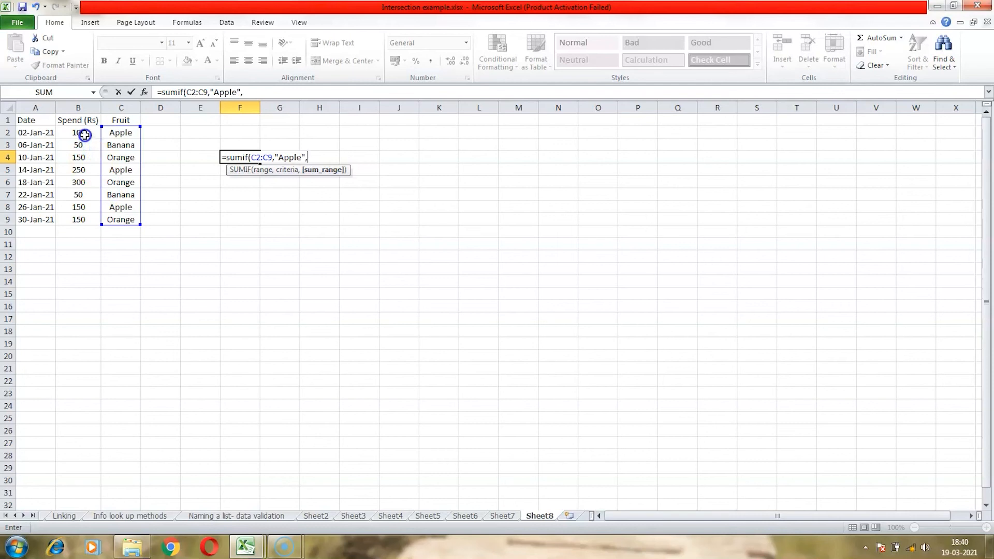
- Complete the SUMIF in F4 with criterion "Apple" and sum range B2:B9, then review the finished formula
left_click_drag(85, 135, 86, 220)
left_click(275, 91)
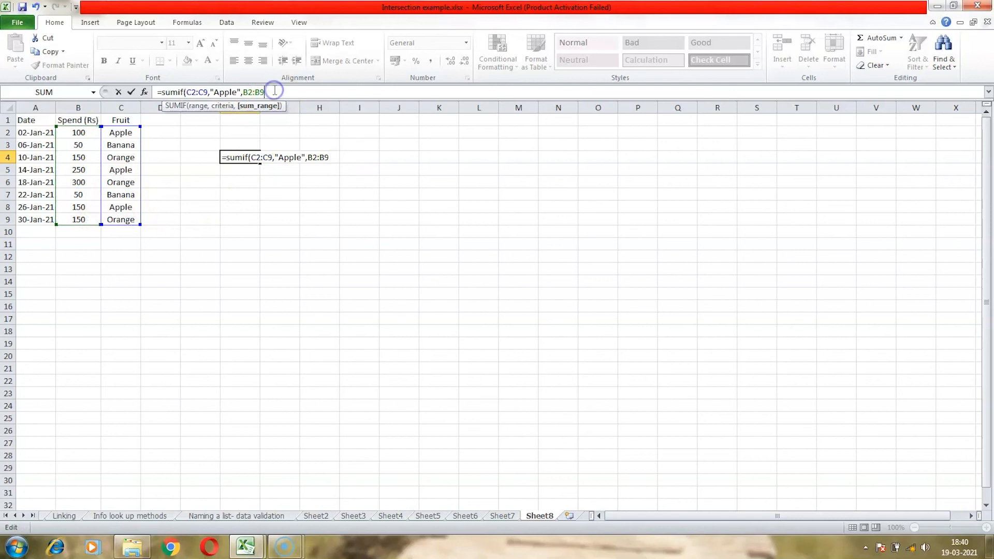
type(")")
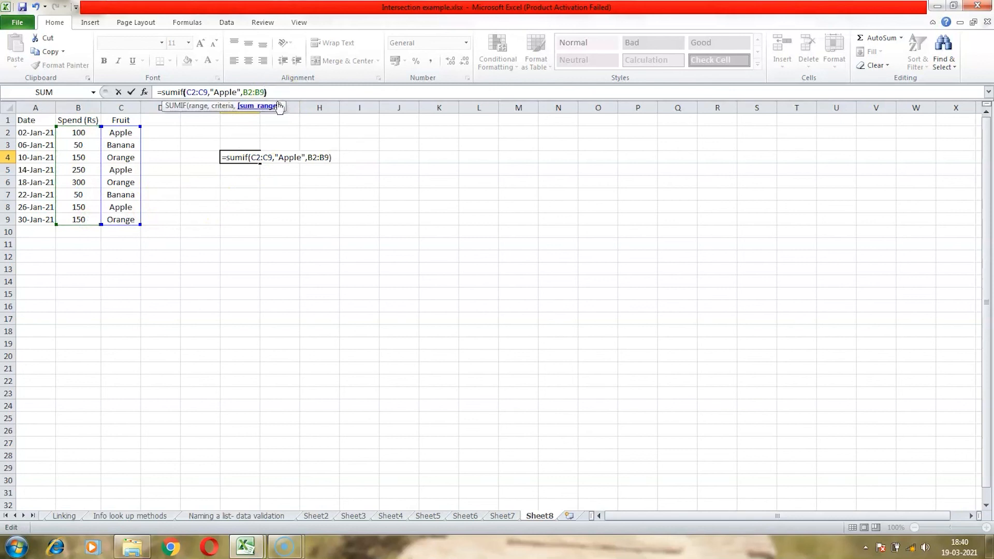
key("Return")
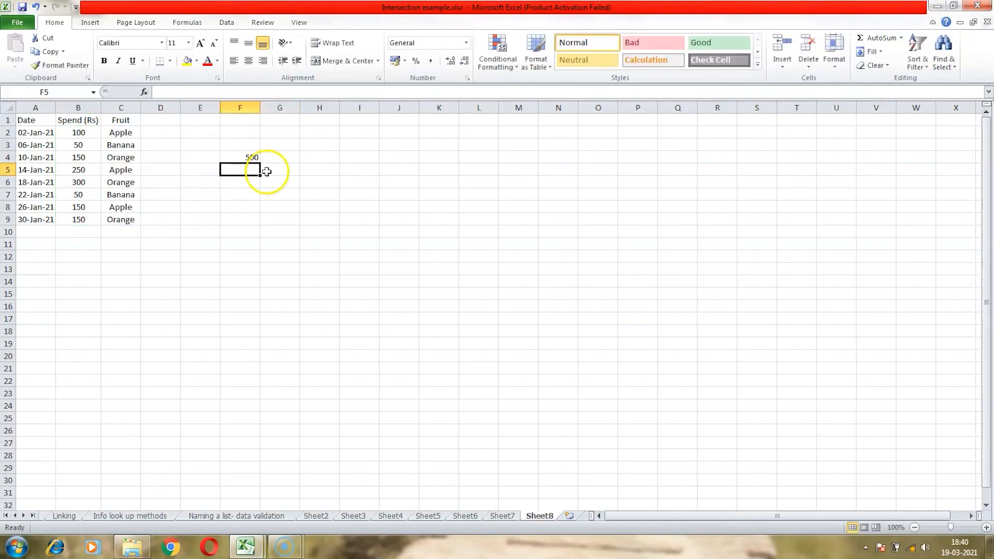
left_click(252, 158)
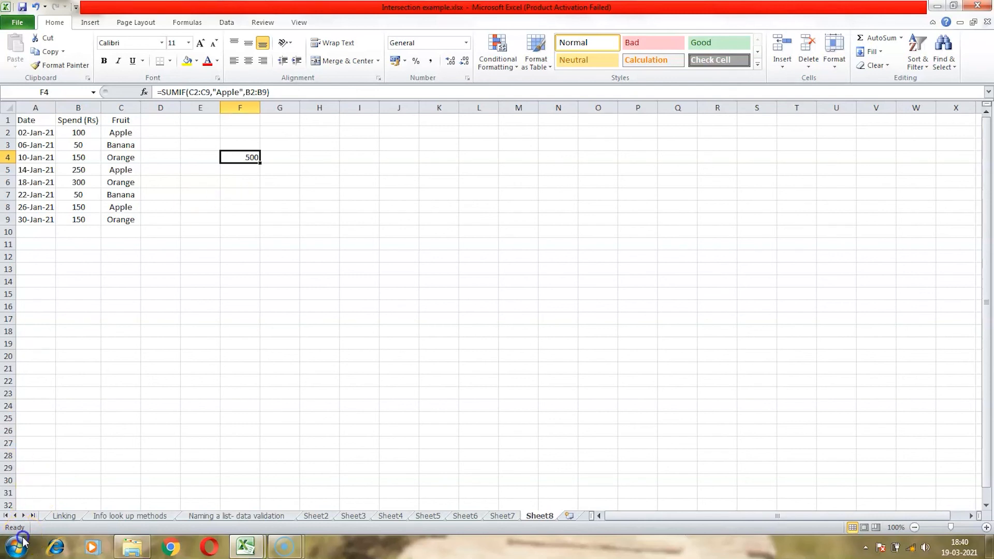
- In F6, start a SUMIFS formula with spend cells B2:B9 as sum range and fruit cells C2:C9 as first criteria range
left_click(242, 182)
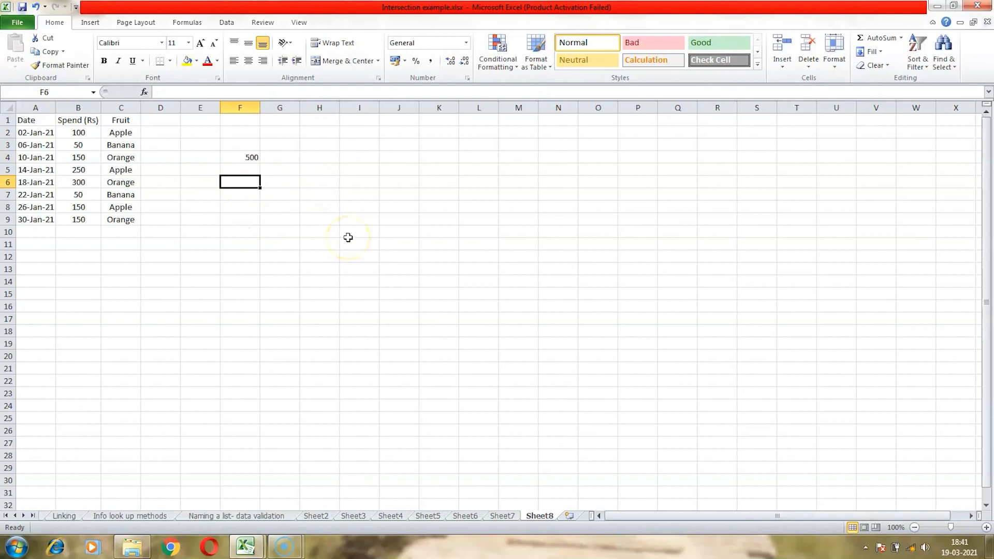
type("=sumi")
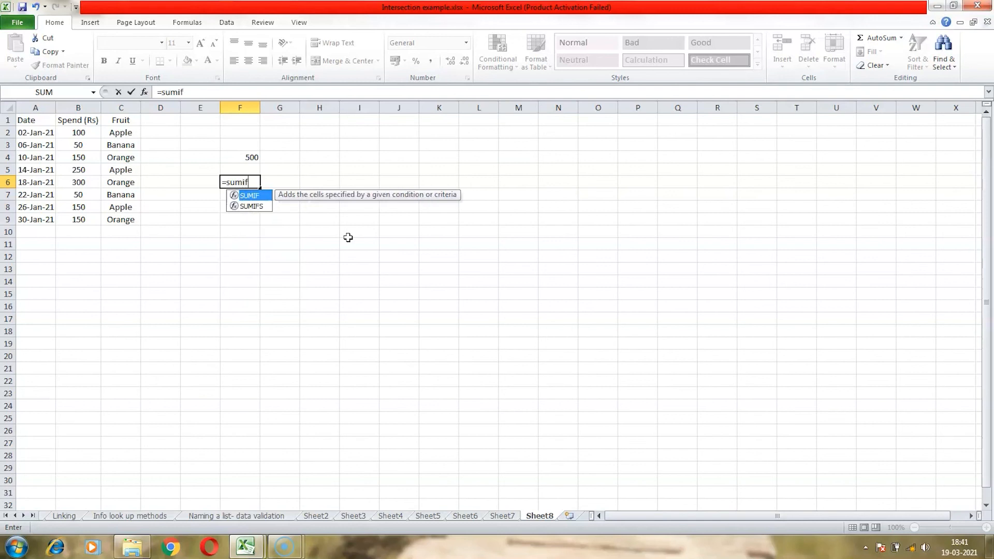
type("fs(")
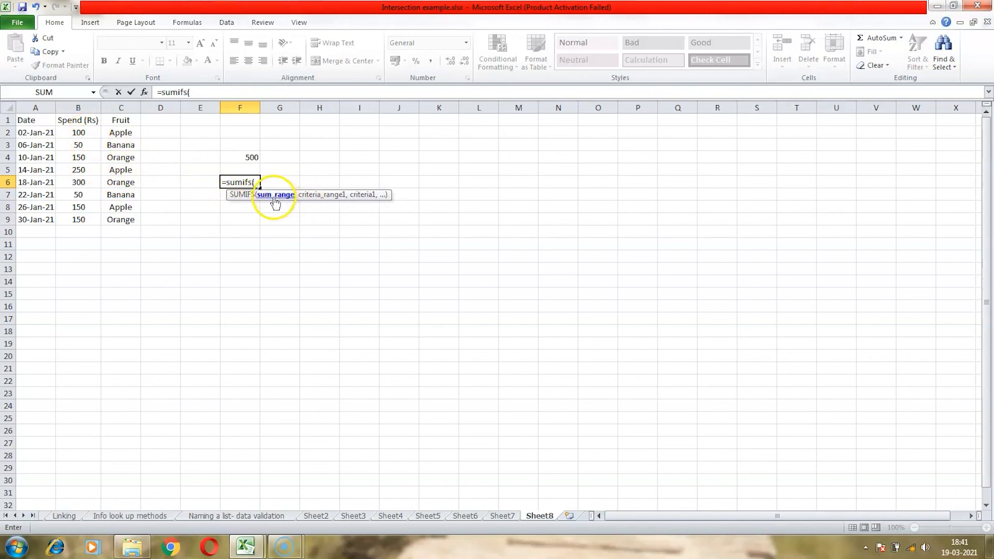
left_click_drag(80, 132, 92, 216)
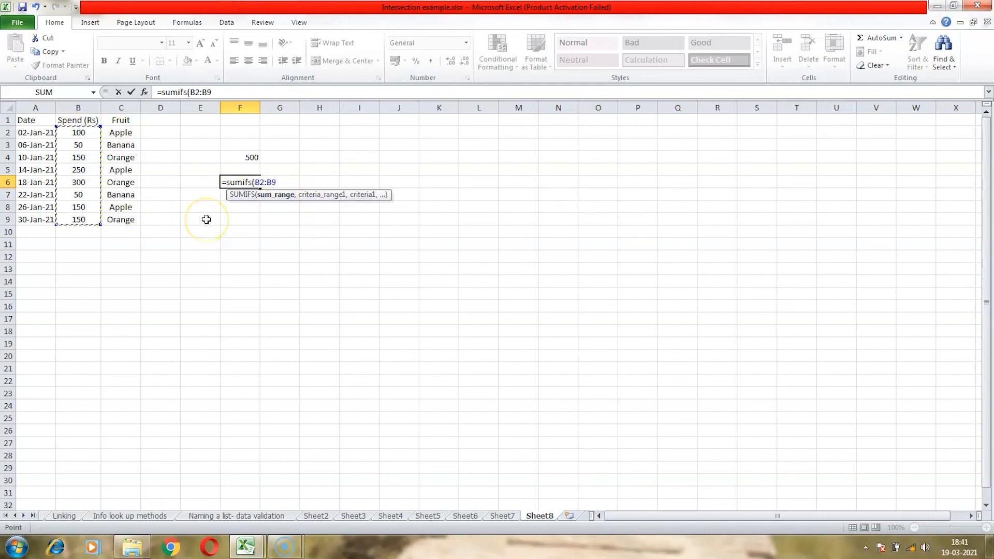
type(",")
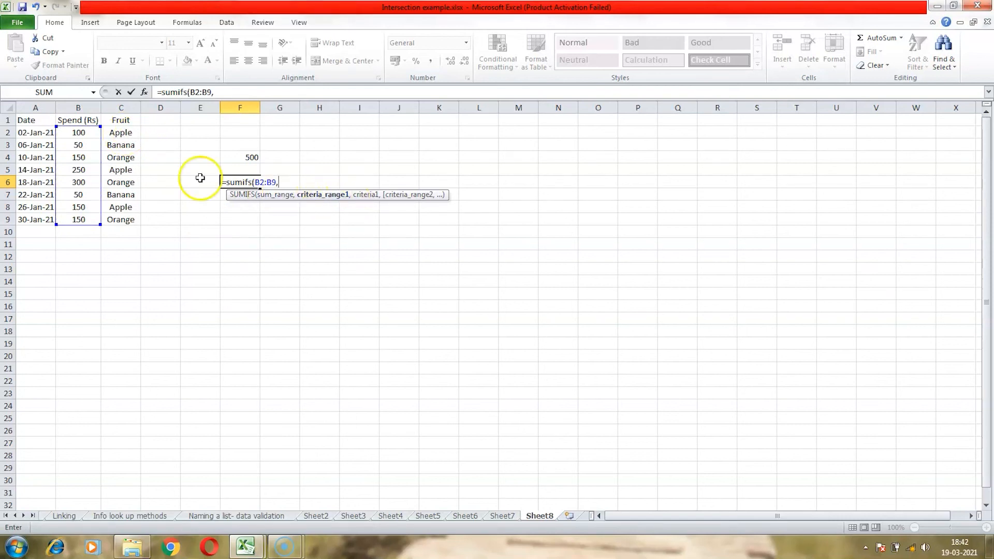
left_click(121, 134)
left_click_drag(121, 134, 127, 221)
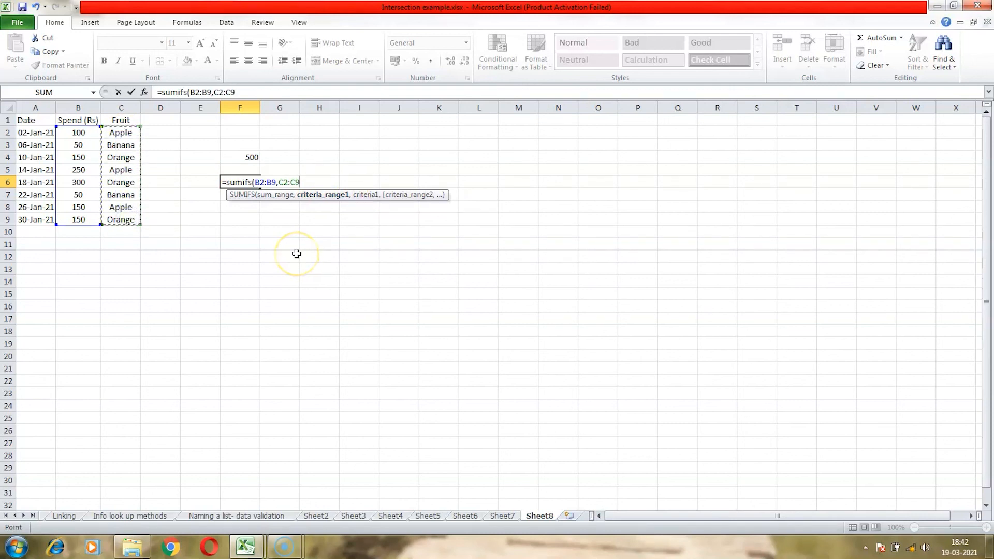
- Finish the SUMIFS with criterion "Apple", date range A2:A9 and criterion "<15-Jan-2021", then review the formula
type(",\"")
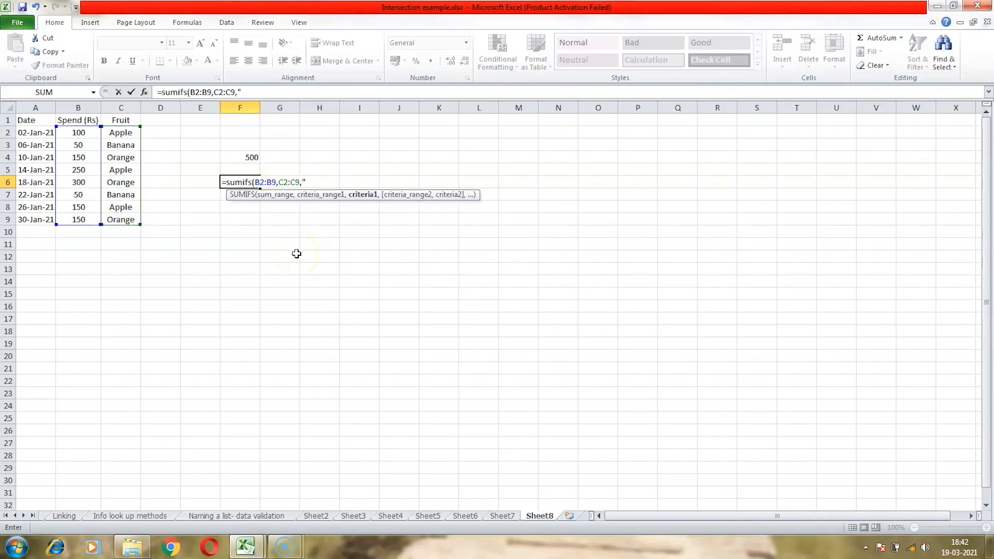
type("Apple\",")
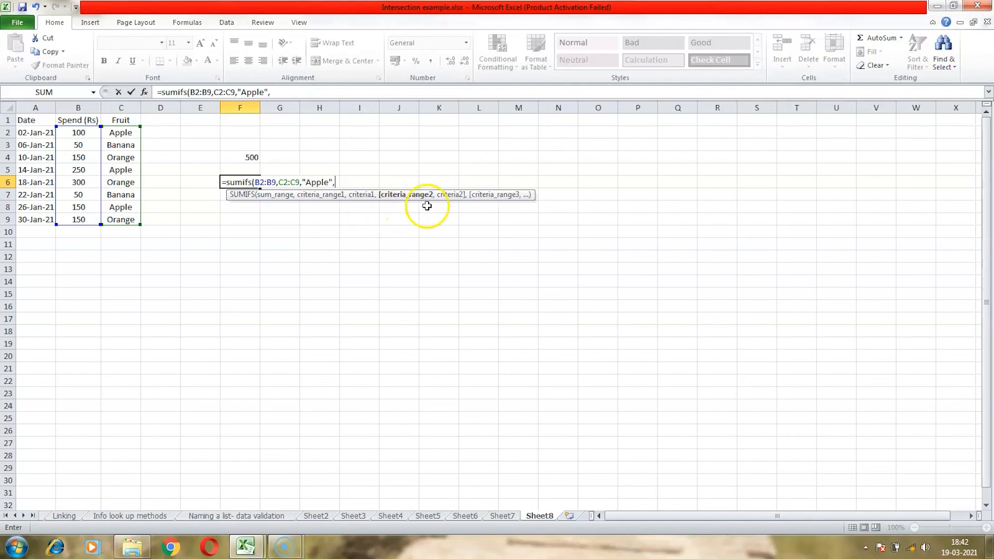
left_click_drag(44, 135, 45, 220)
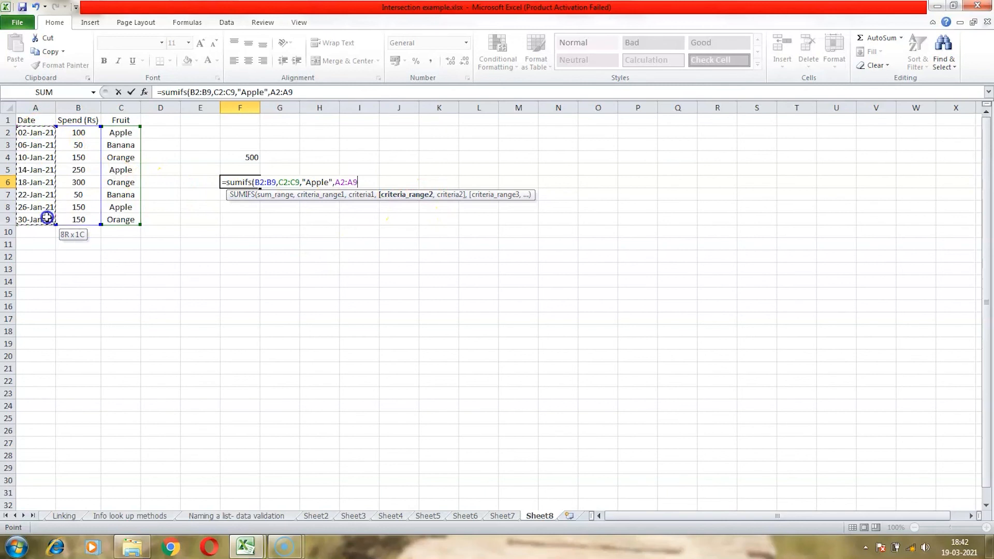
type(",")
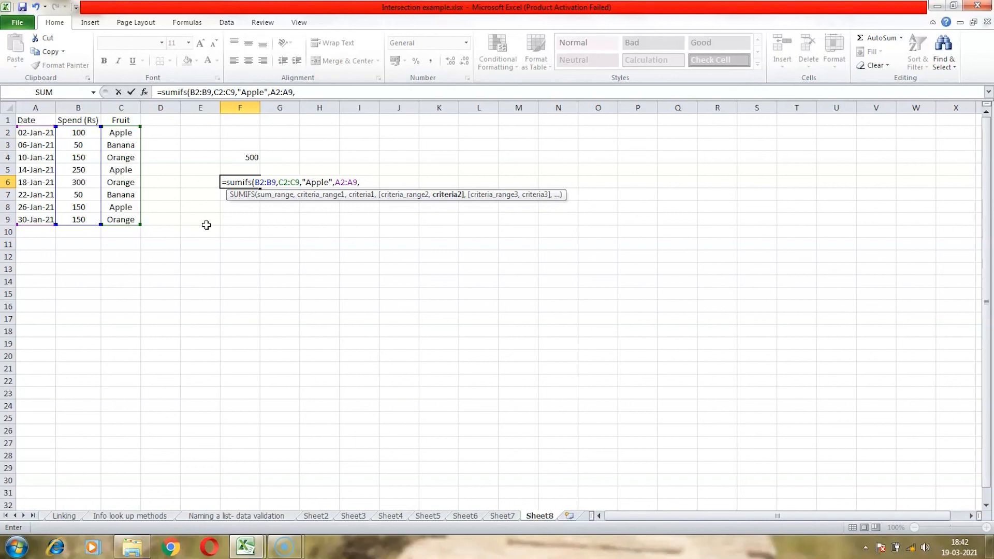
type("\"<15-Jan-2021\"")
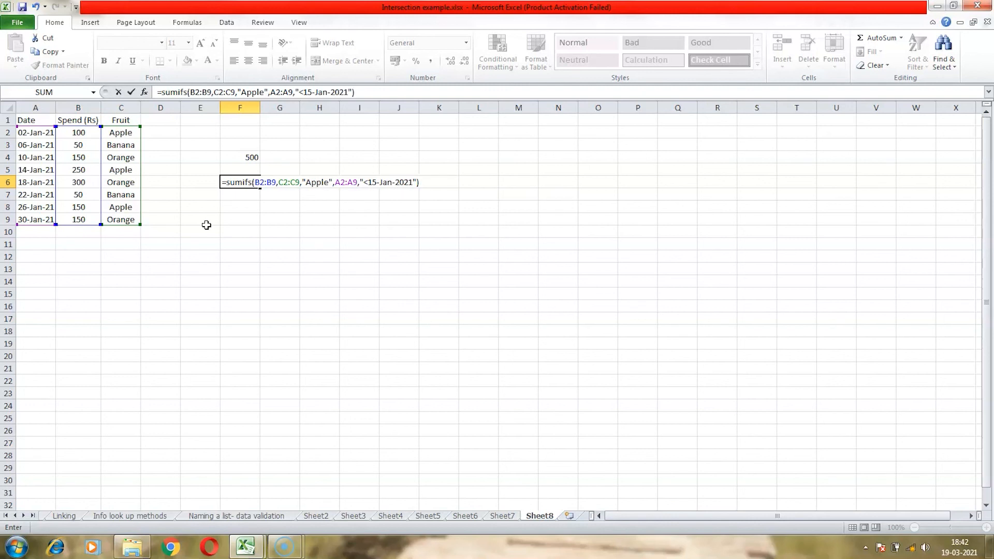
type(")")
key("Return")
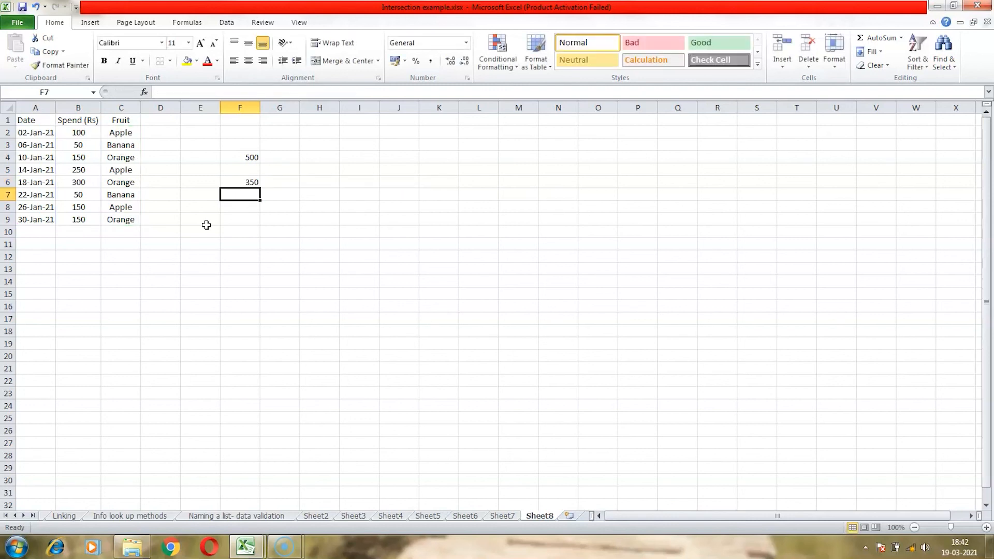
left_click(252, 185)
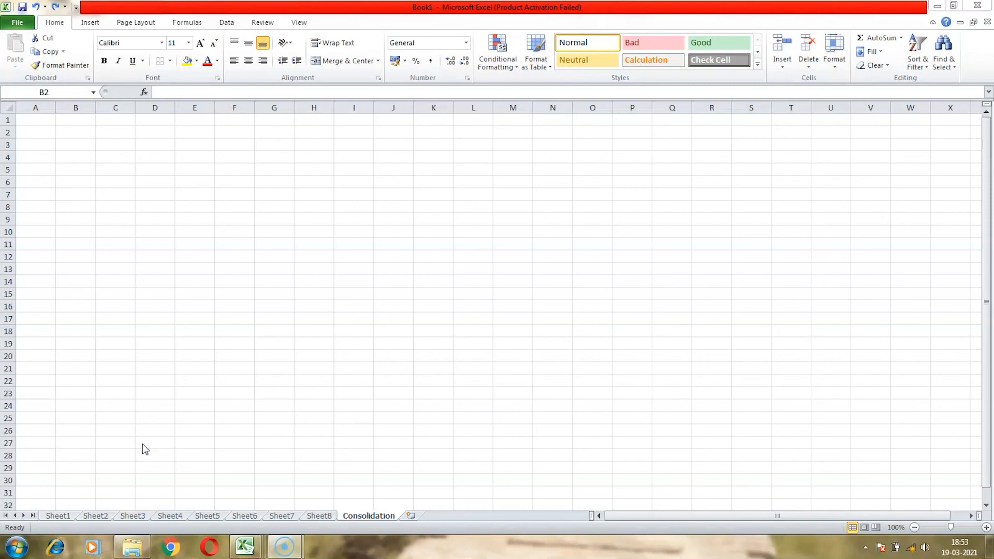
- Examine the numbers in column A on Sheet2 through Sheet7 of the new workbook, ending on the Consolidation sheet
left_click(96, 515)
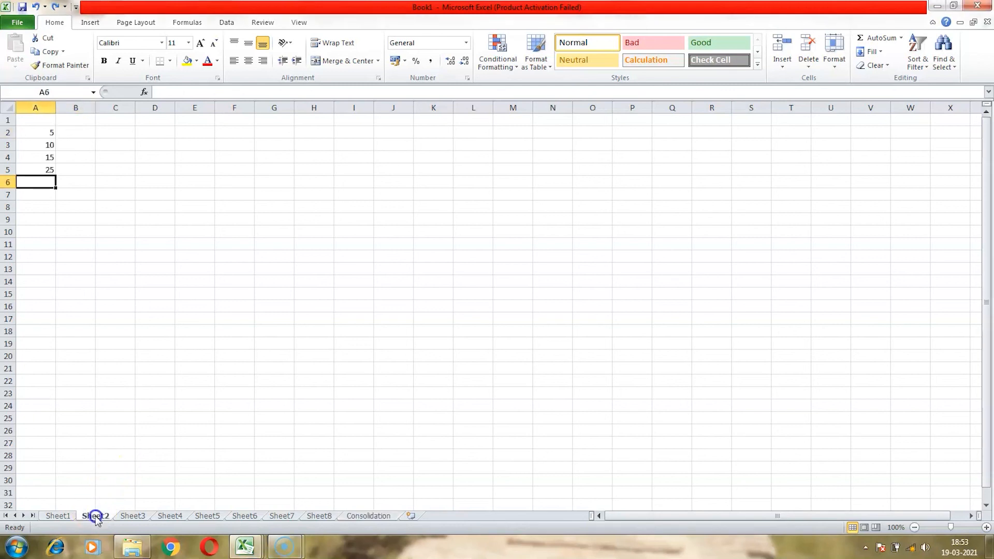
left_click(135, 516)
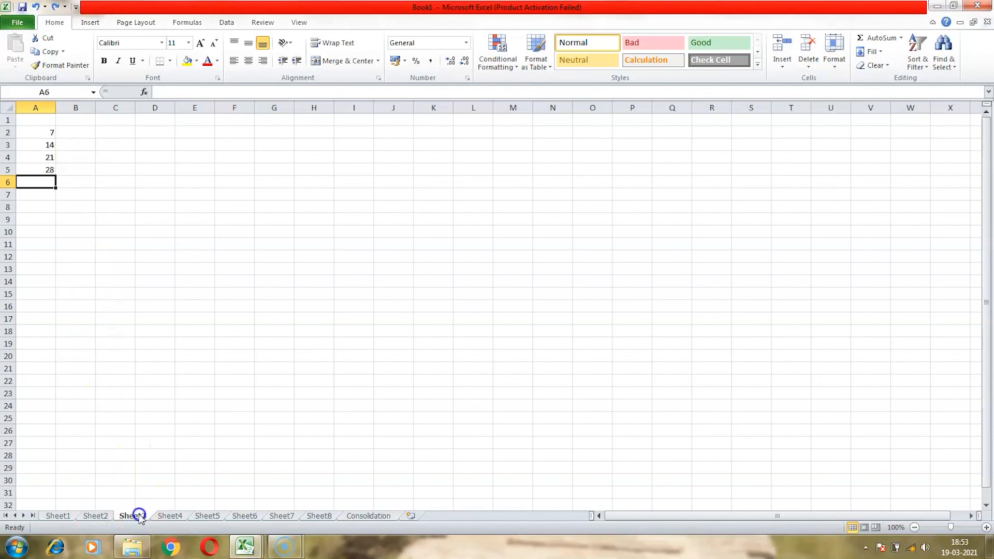
left_click(167, 516)
left_click(217, 516)
left_click(239, 515)
left_click(276, 516)
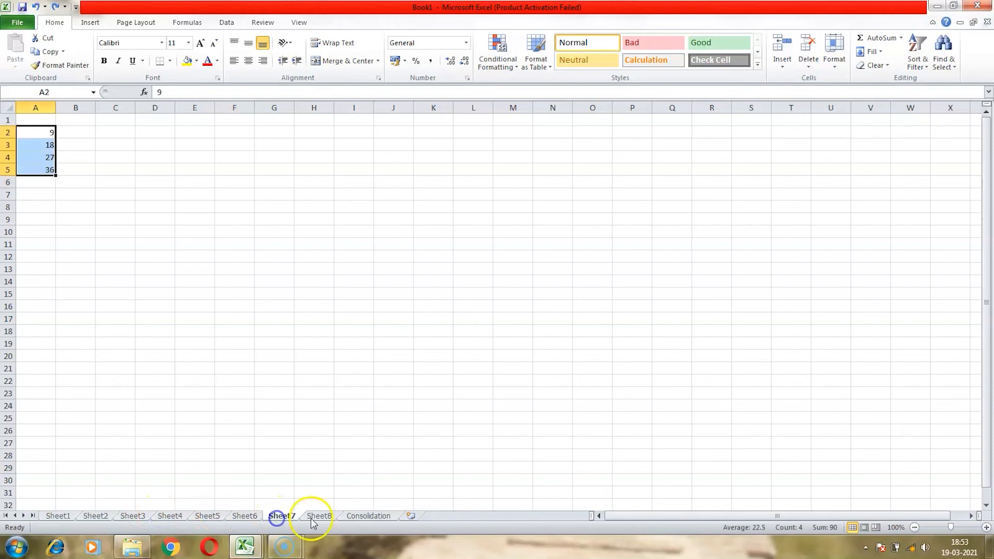
left_click(75, 280)
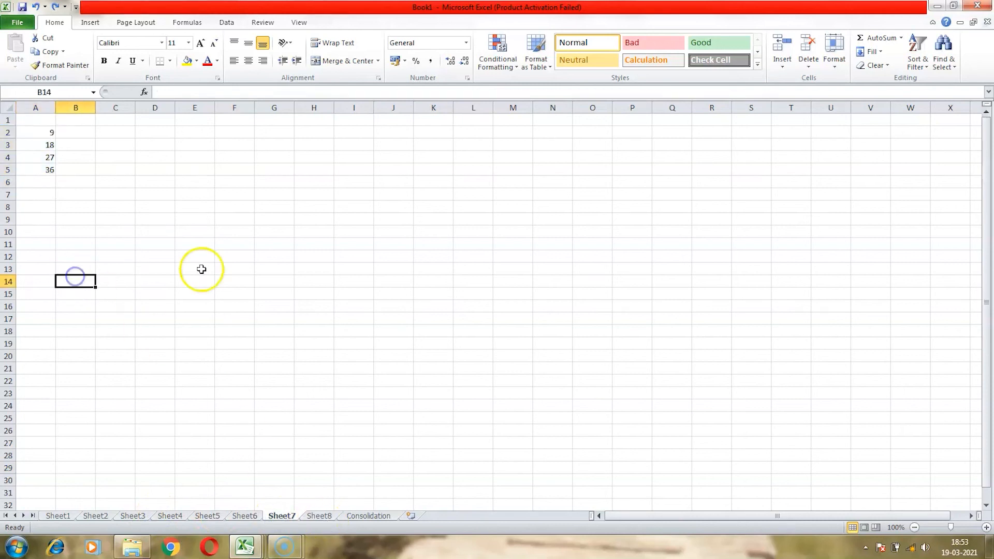
left_click(370, 515)
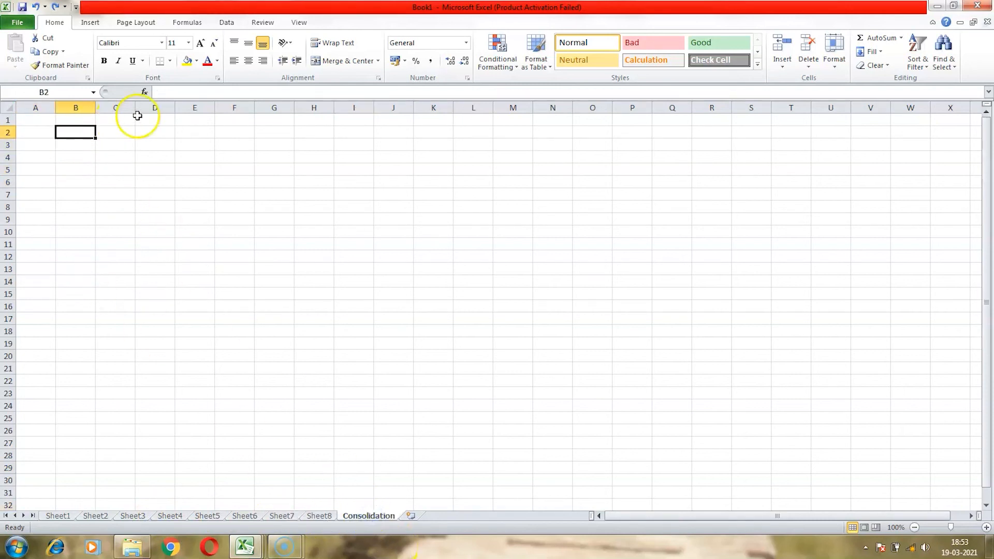
- In B2 on the Consolidation sheet, start a SUM formula referencing the sheet group Sheet2 to Sheet6
left_click(191, 92)
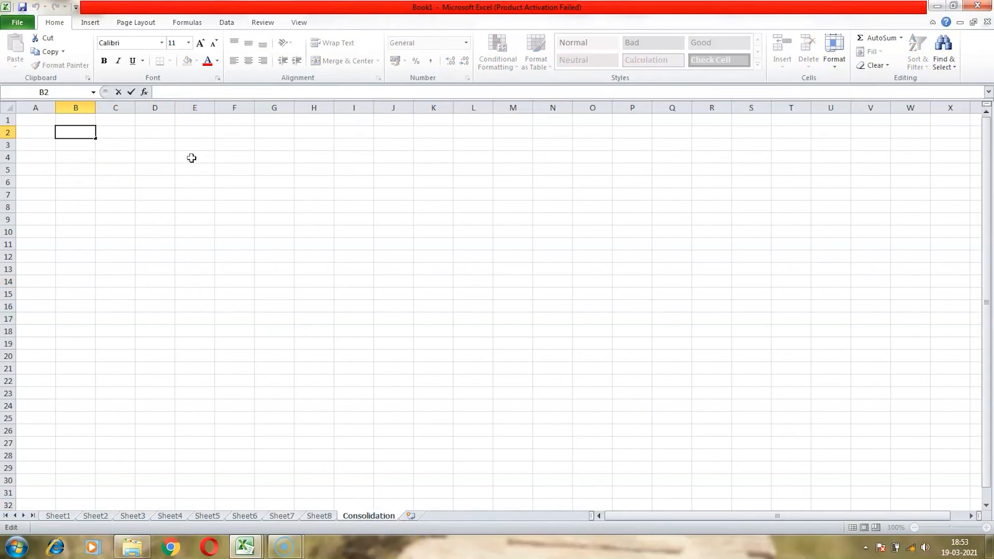
type("=su")
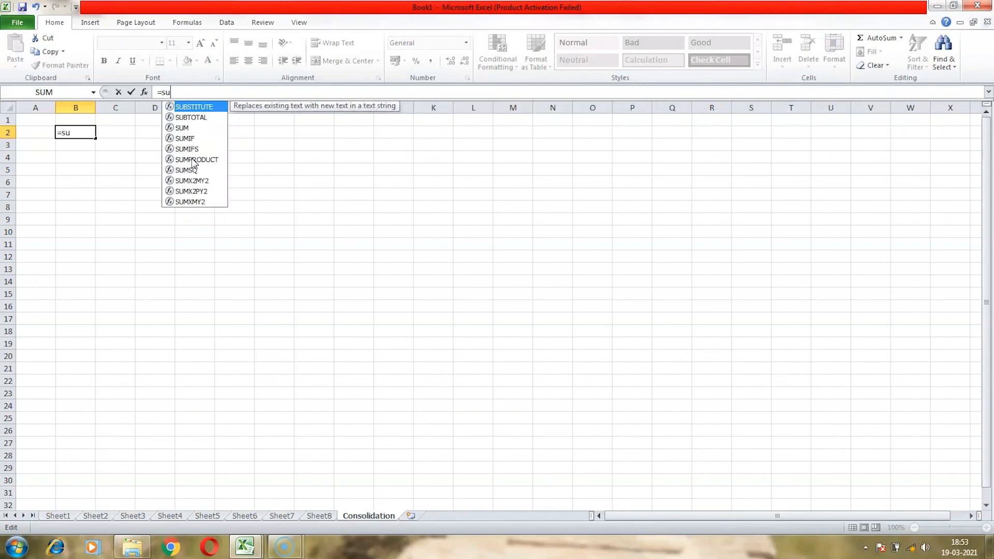
type("m(")
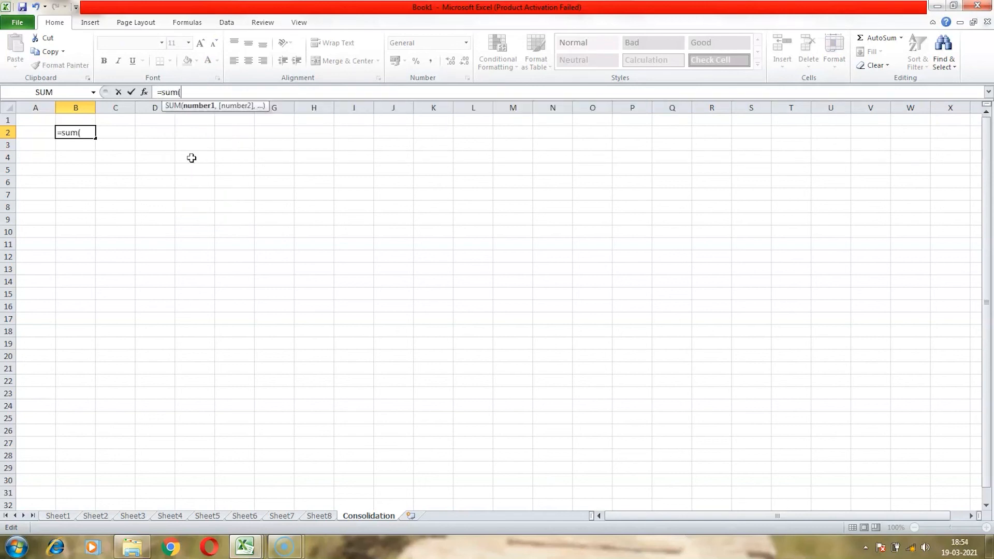
left_click(110, 517)
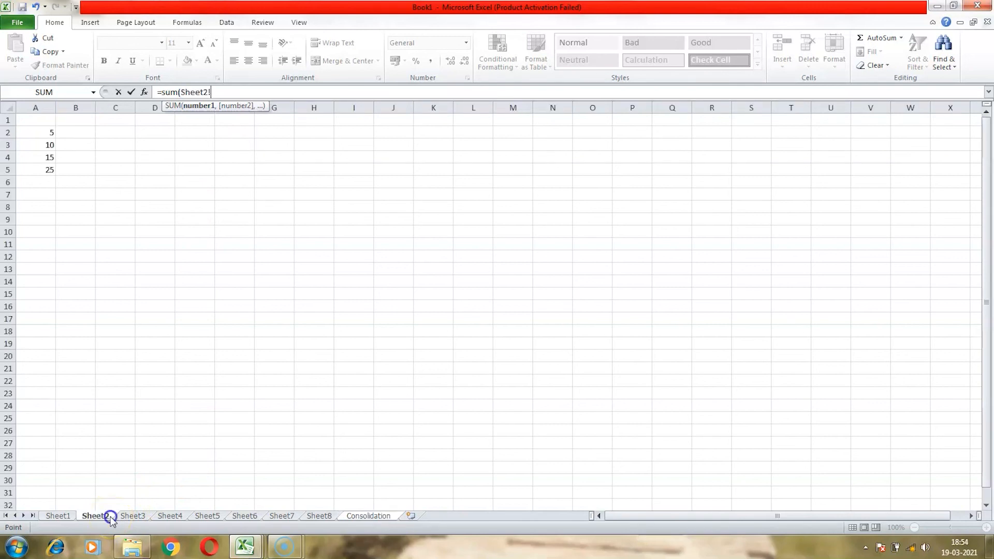
left_click(248, 517, "shift")
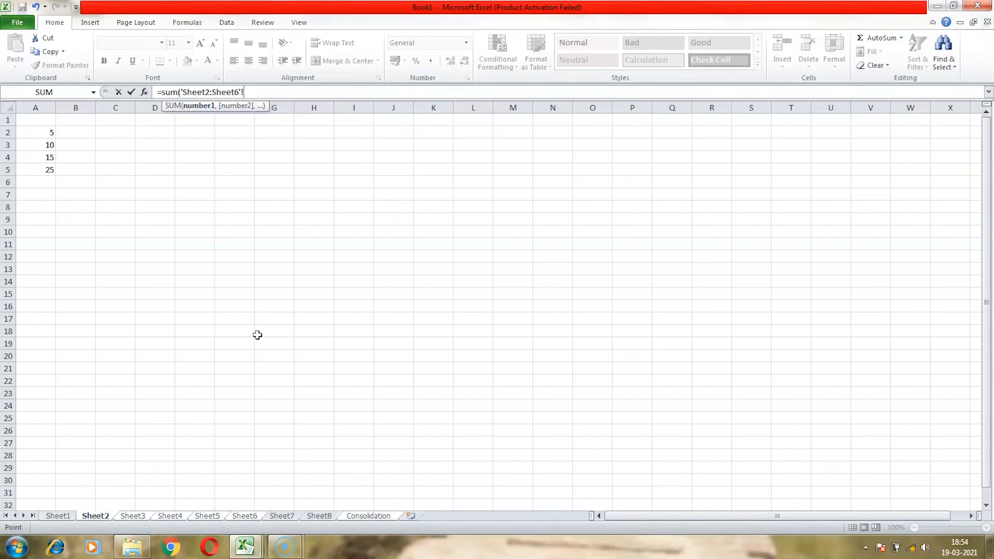
- Complete the 3D SUM with range A2:A5 across those sheets, enter it and reselect B2 to review it
type("A")
type("2")
type(":S5")
key("BackSpace")
key("BackSpace")
type("A")
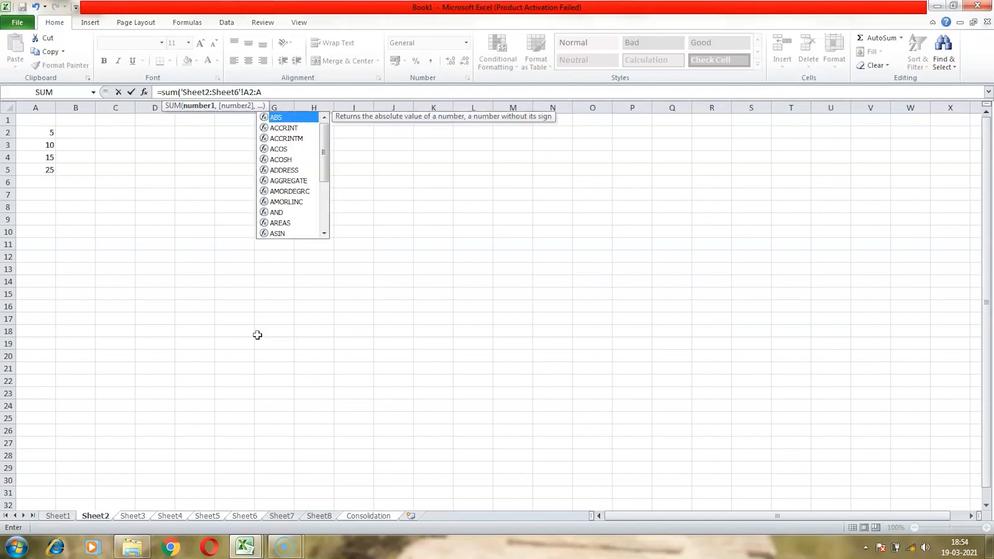
type("5)")
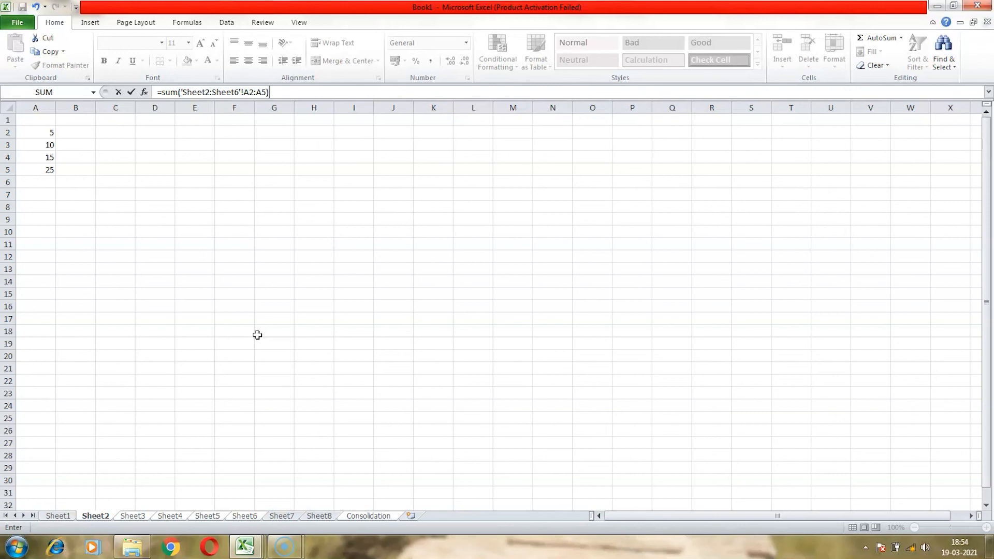
key("Return")
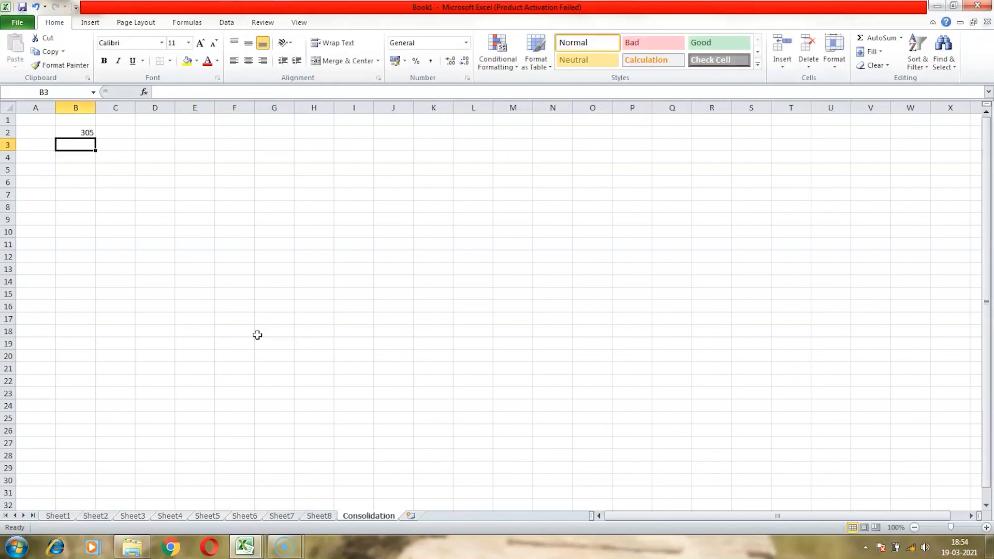
key("Up")
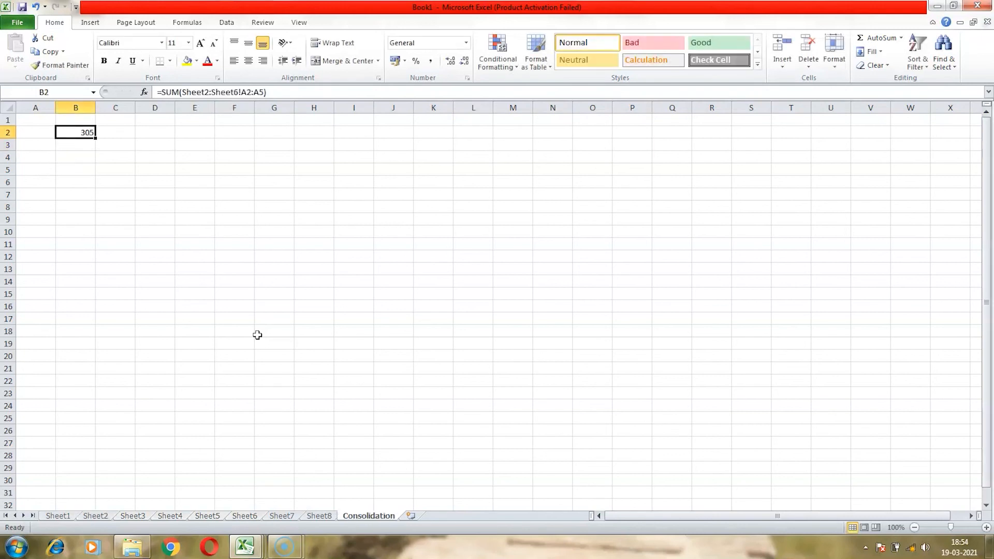